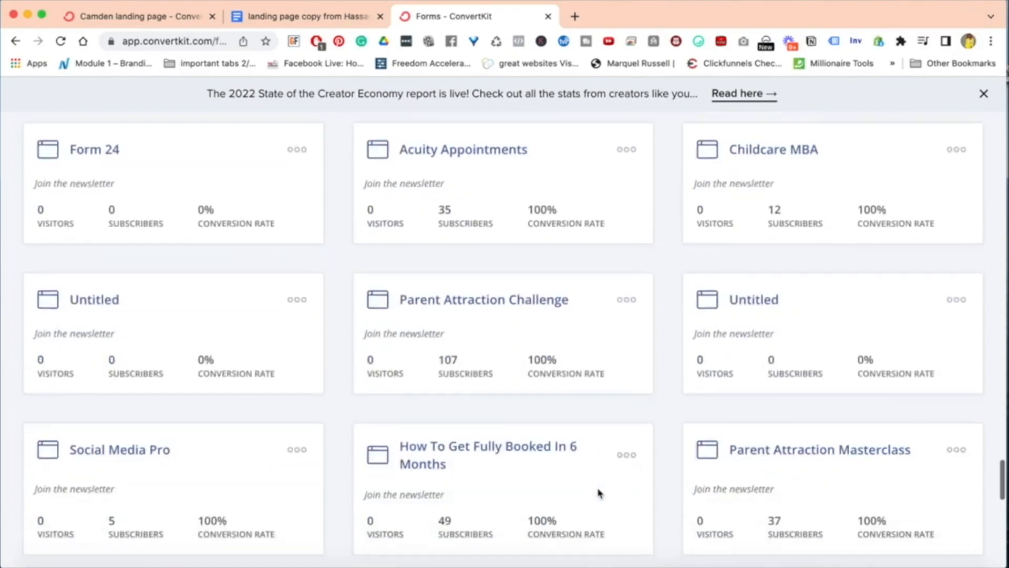
Start creating a new landing page from the Landing Pages & Forms overview.
{"action": "scroll", "coordinate": [599, 493], "scroll_direction": "up", "scroll_amount": 20}
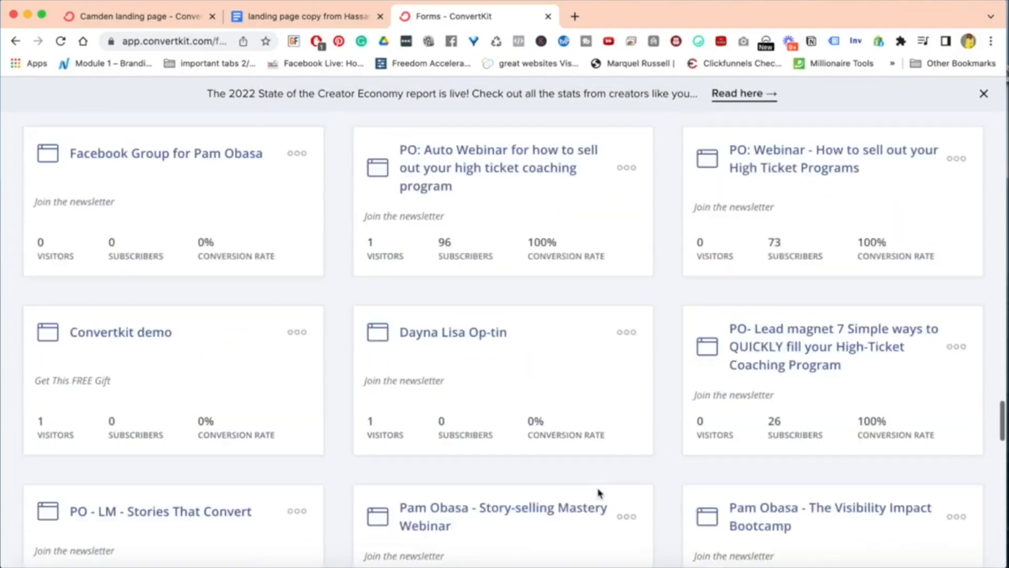
{"action": "scroll", "coordinate": [598, 526], "scroll_direction": "up", "scroll_amount": 3}
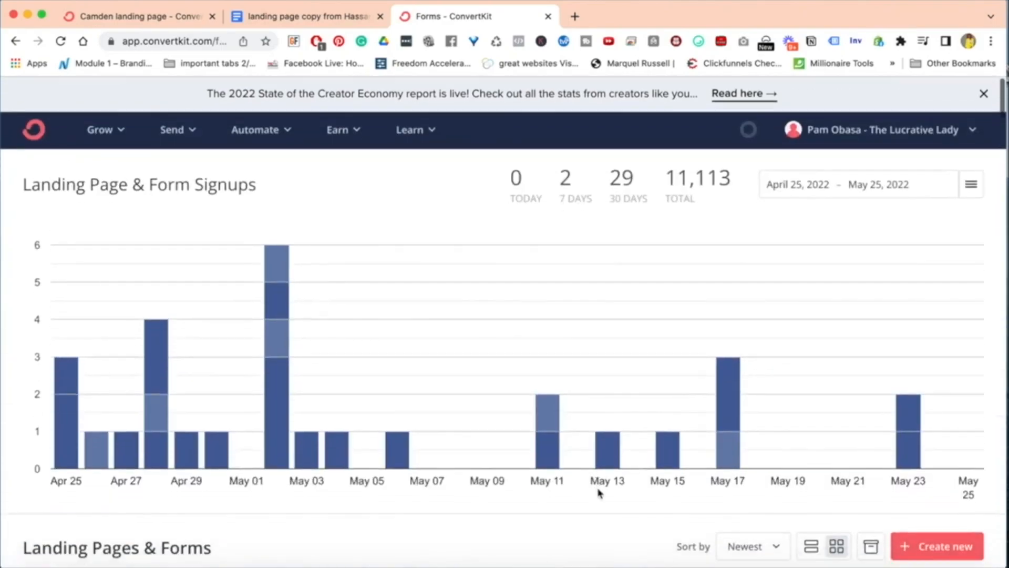
{"action": "scroll", "coordinate": [600, 491], "scroll_direction": "down", "scroll_amount": 2}
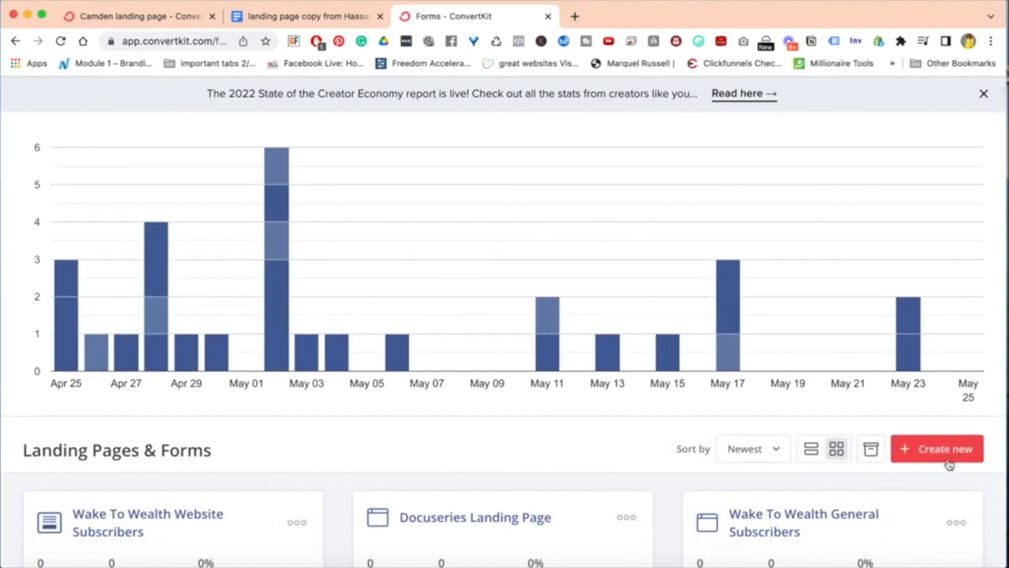
{"action": "left_click", "coordinate": [948, 453]}
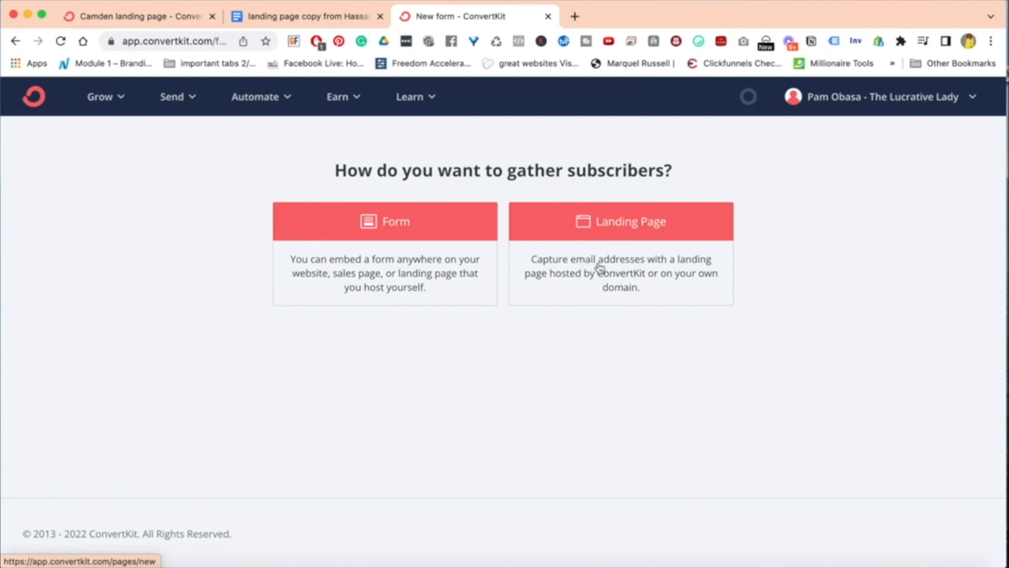
{"action": "left_click", "coordinate": [630, 232]}
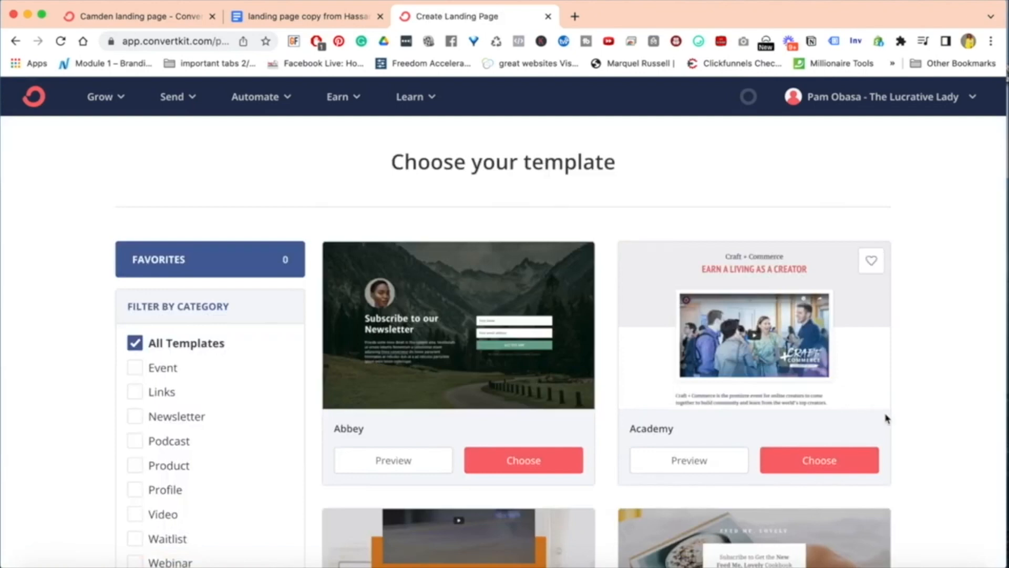
Browse the landing page template gallery with all templates listed.
{"action": "scroll", "coordinate": [886, 418], "scroll_direction": "down", "scroll_amount": 3}
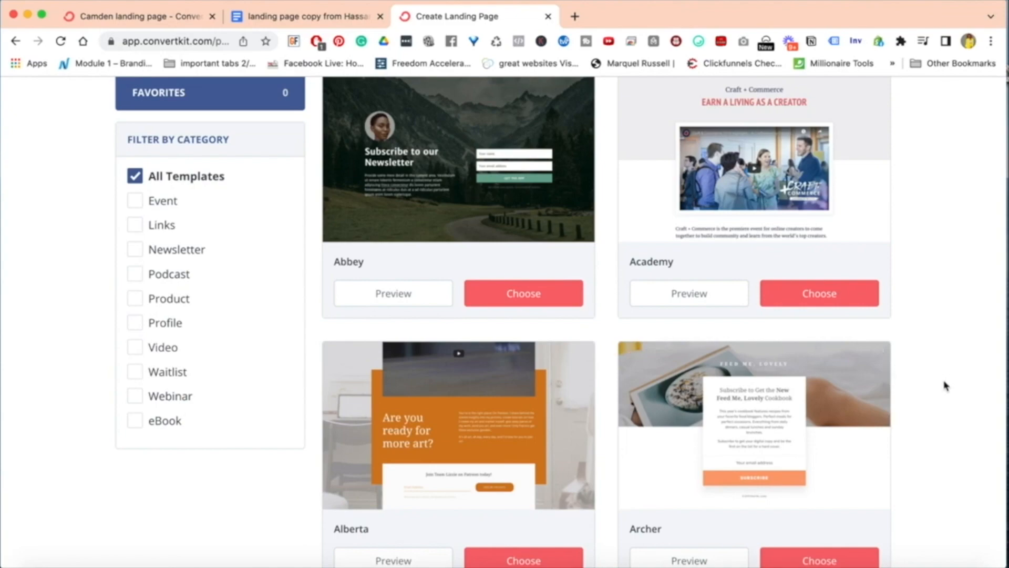
{"action": "scroll", "coordinate": [946, 386], "scroll_direction": "down", "scroll_amount": 10}
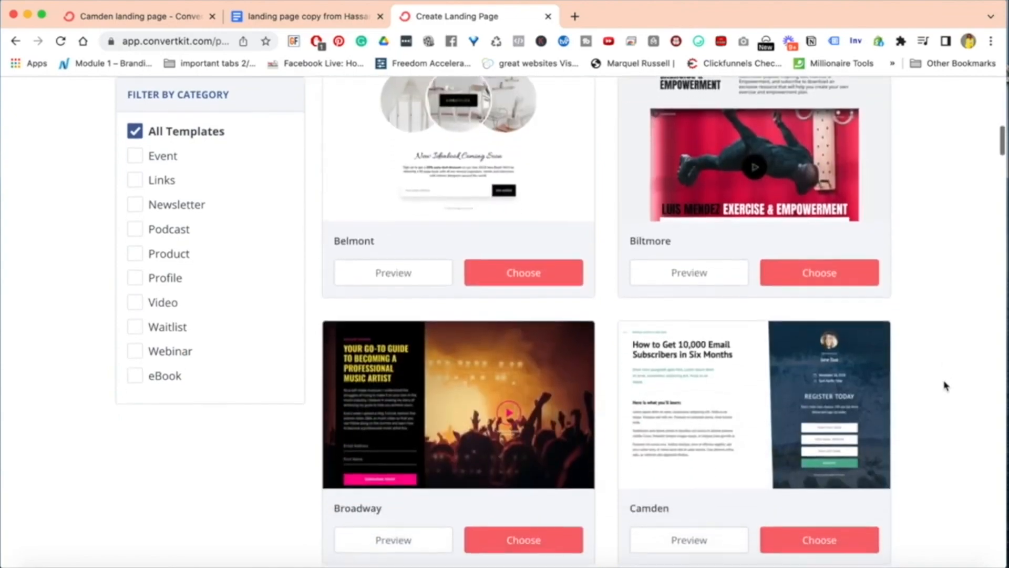
{"action": "scroll", "coordinate": [946, 387], "scroll_direction": "up", "scroll_amount": 15}
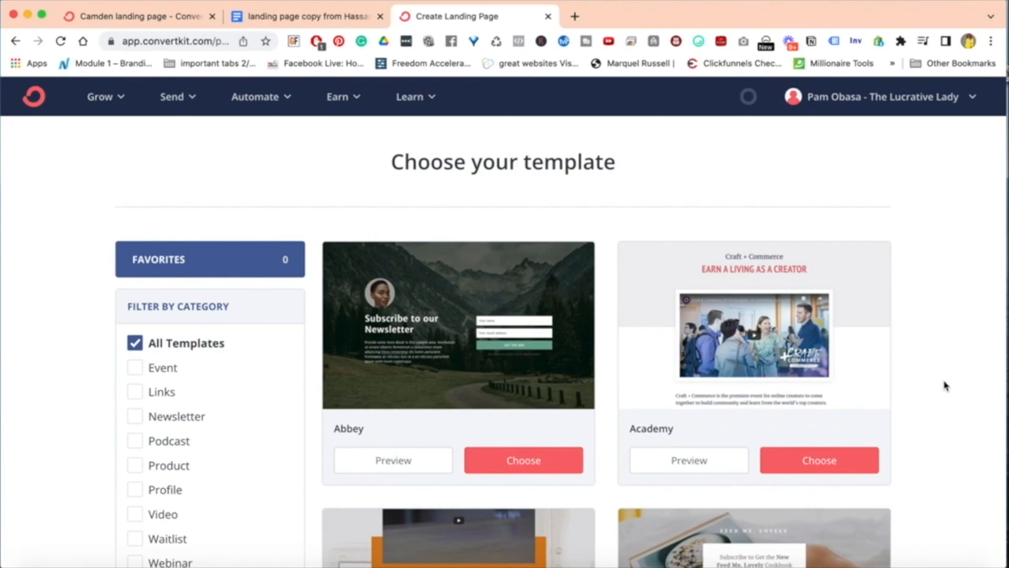
{"action": "scroll", "coordinate": [946, 387], "scroll_direction": "down", "scroll_amount": 10}
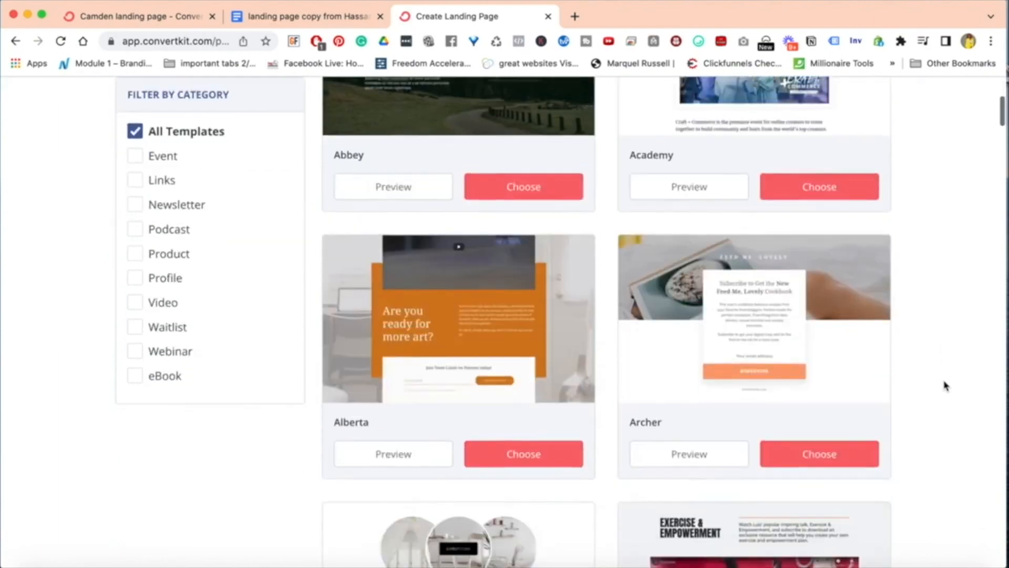
{"action": "scroll", "coordinate": [946, 387], "scroll_direction": "up", "scroll_amount": 15}
{"action": "scroll", "coordinate": [131, 384], "scroll_direction": "down", "scroll_amount": 3}
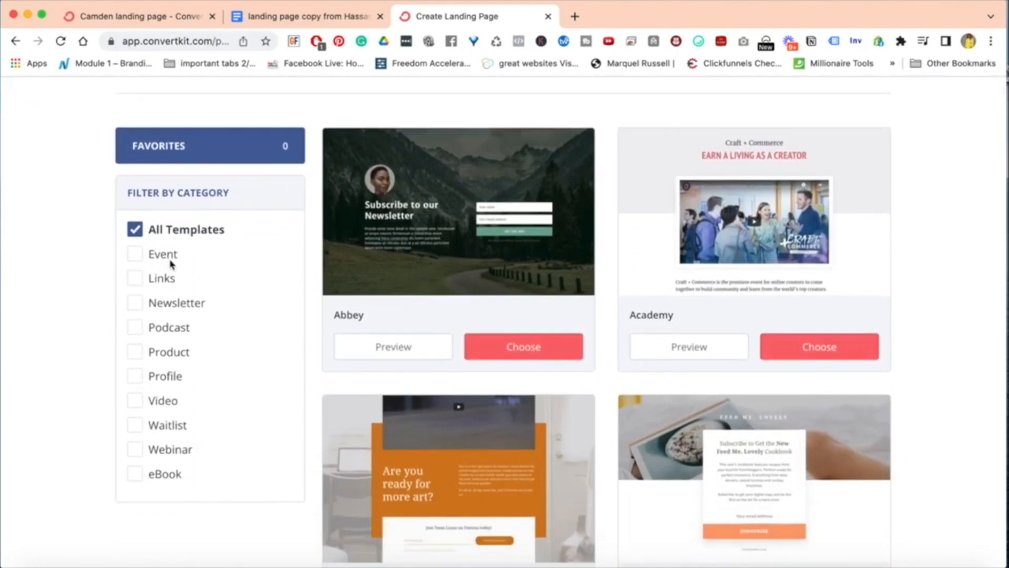
Filter the templates by Event, Newsletter and Podcast in turn, look through the podcast layouts, and restore All Templates.
{"action": "left_click", "coordinate": [138, 256]}
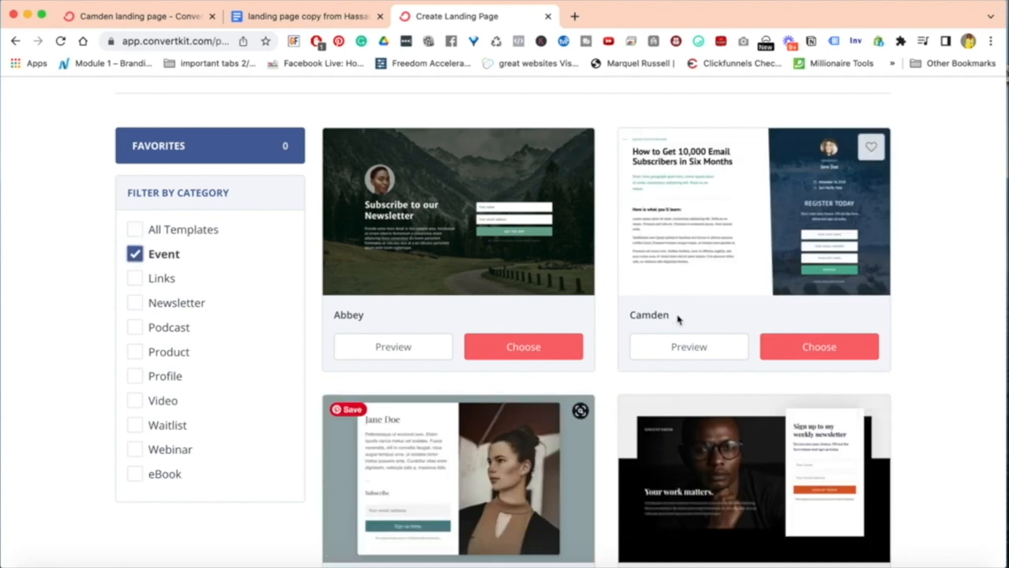
{"action": "left_click", "coordinate": [140, 304]}
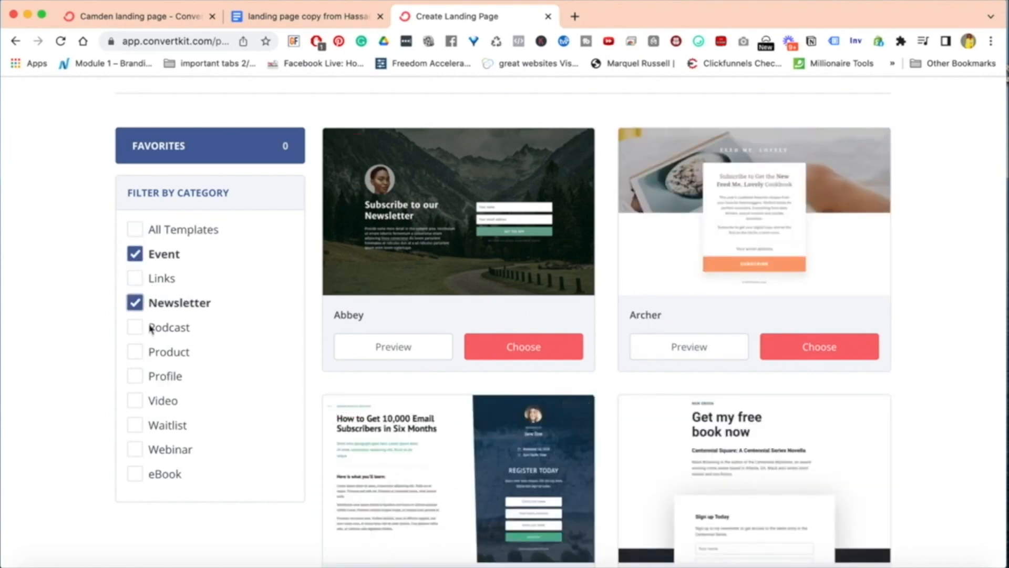
{"action": "left_click", "coordinate": [136, 256]}
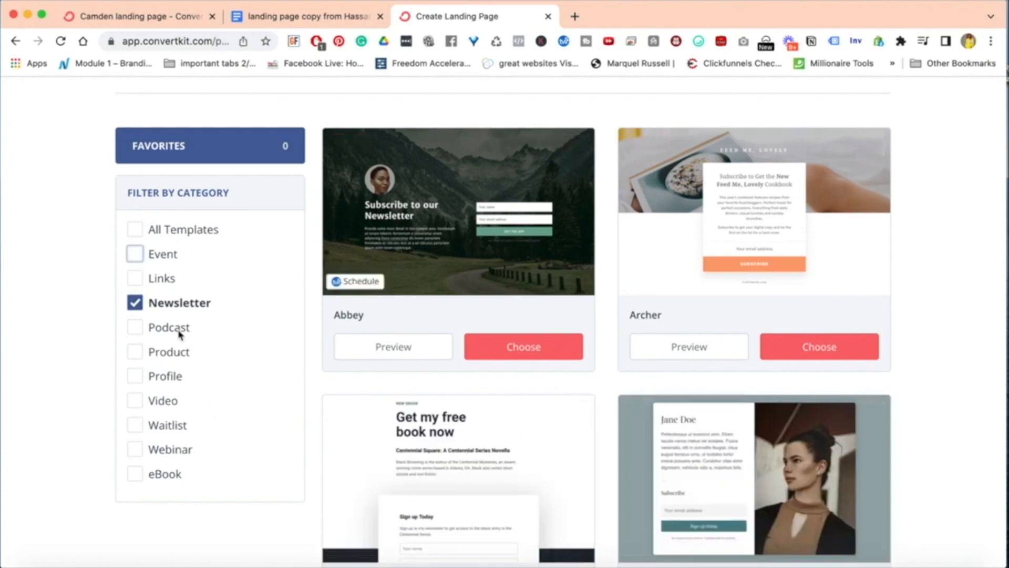
{"action": "left_click", "coordinate": [135, 328]}
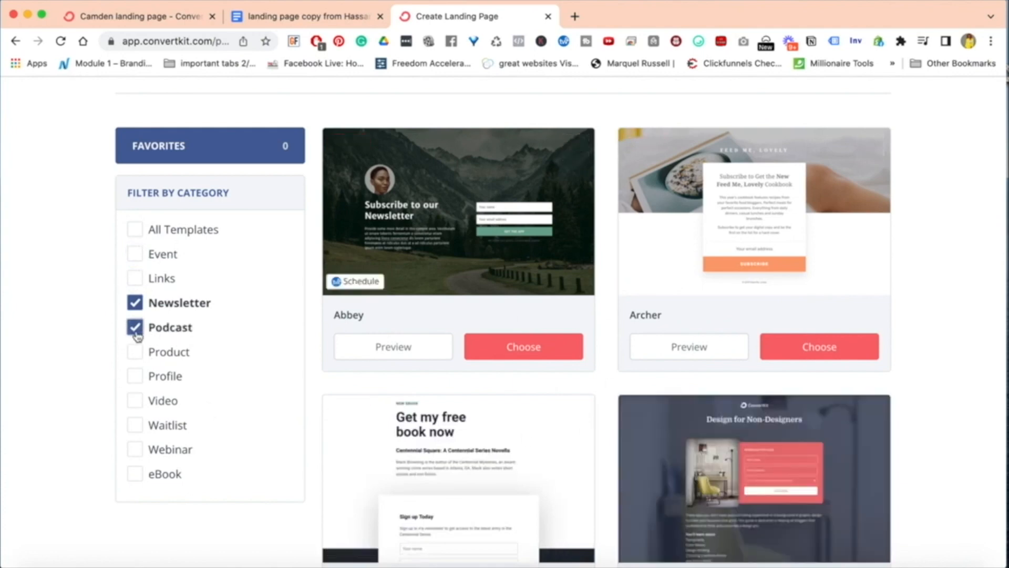
{"action": "left_click", "coordinate": [135, 304]}
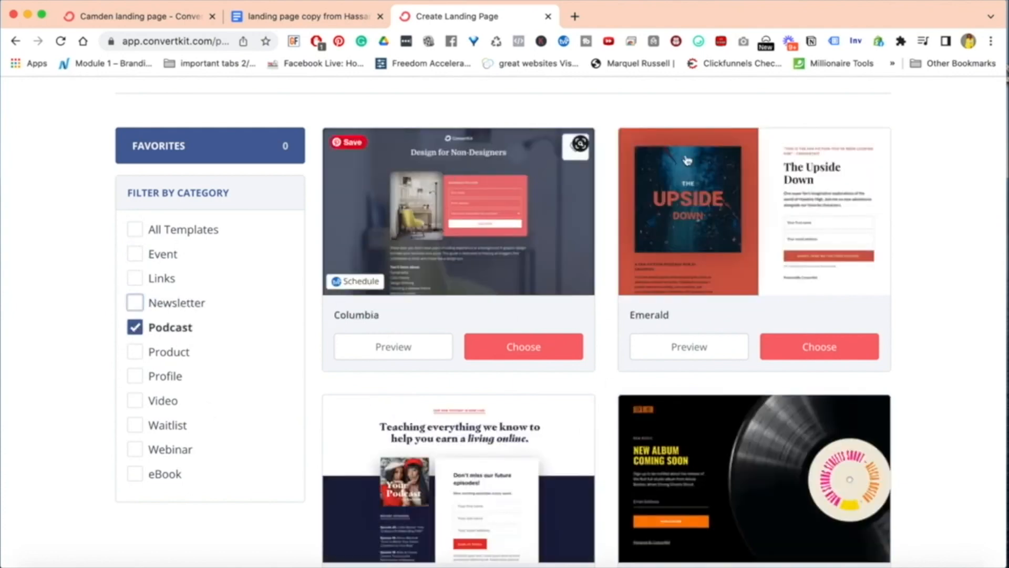
{"action": "scroll", "coordinate": [438, 291], "scroll_direction": "down", "scroll_amount": 5}
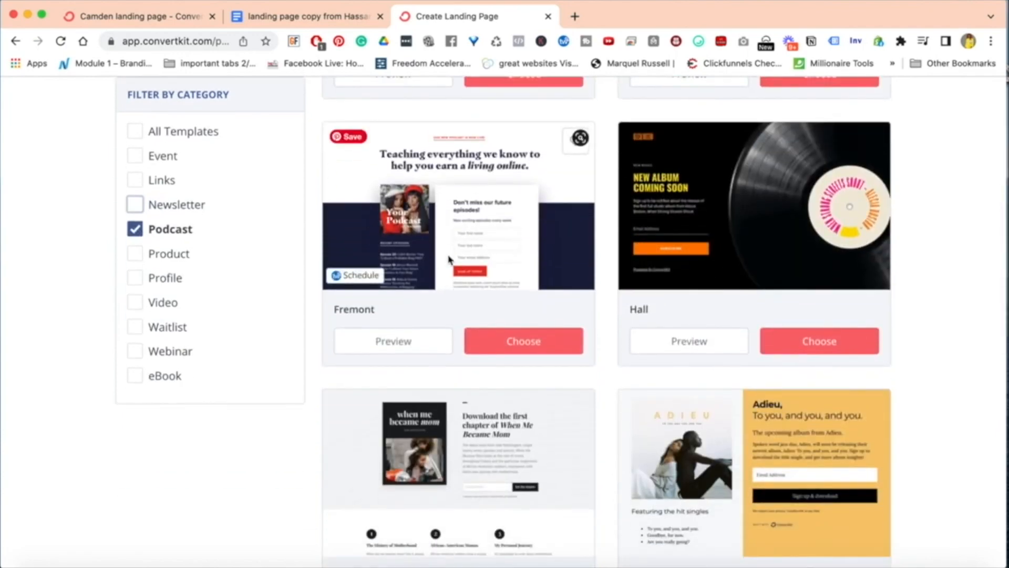
{"action": "scroll", "coordinate": [445, 250], "scroll_direction": "down", "scroll_amount": 13}
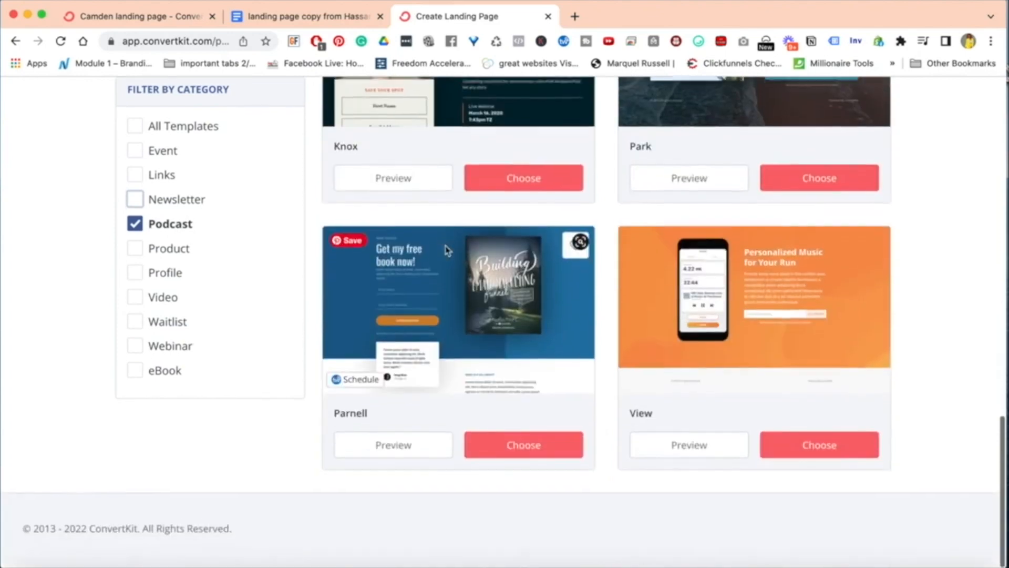
{"action": "scroll", "coordinate": [444, 250], "scroll_direction": "up", "scroll_amount": 4}
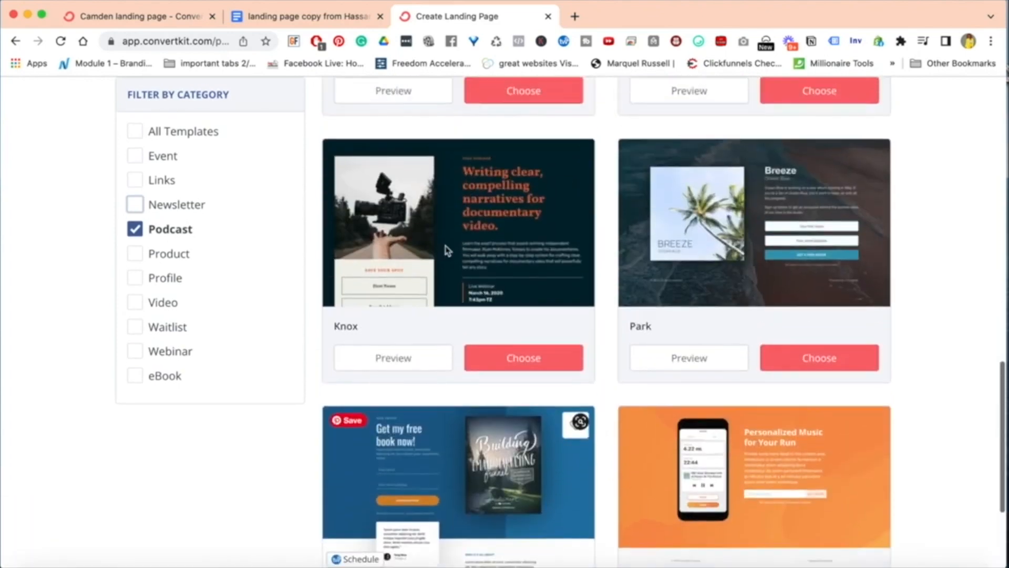
{"action": "left_click", "coordinate": [135, 130]}
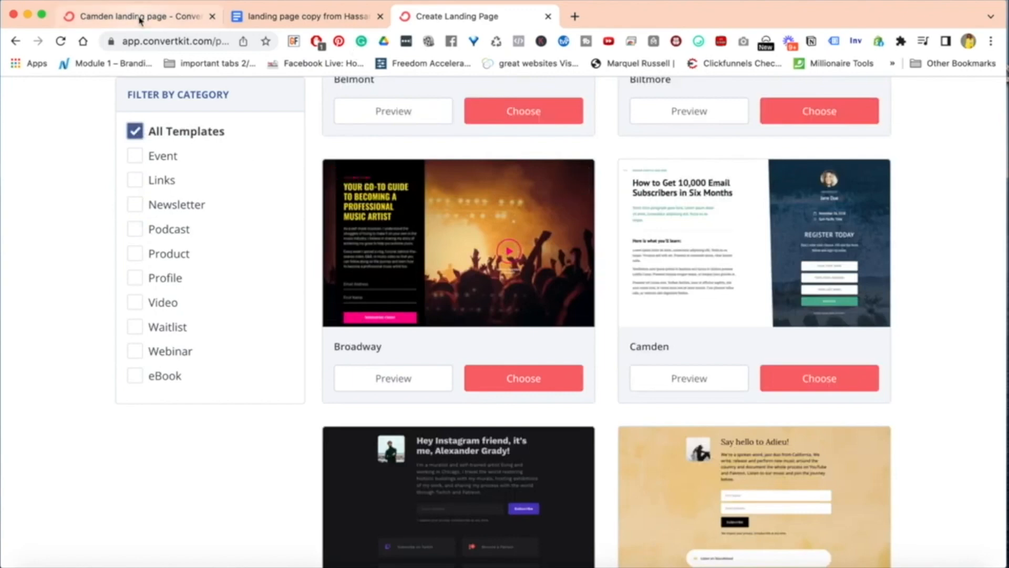
Switch to the already customized Camden landing page and review its content from the headline down to the closing line.
{"action": "left_click", "coordinate": [164, 20]}
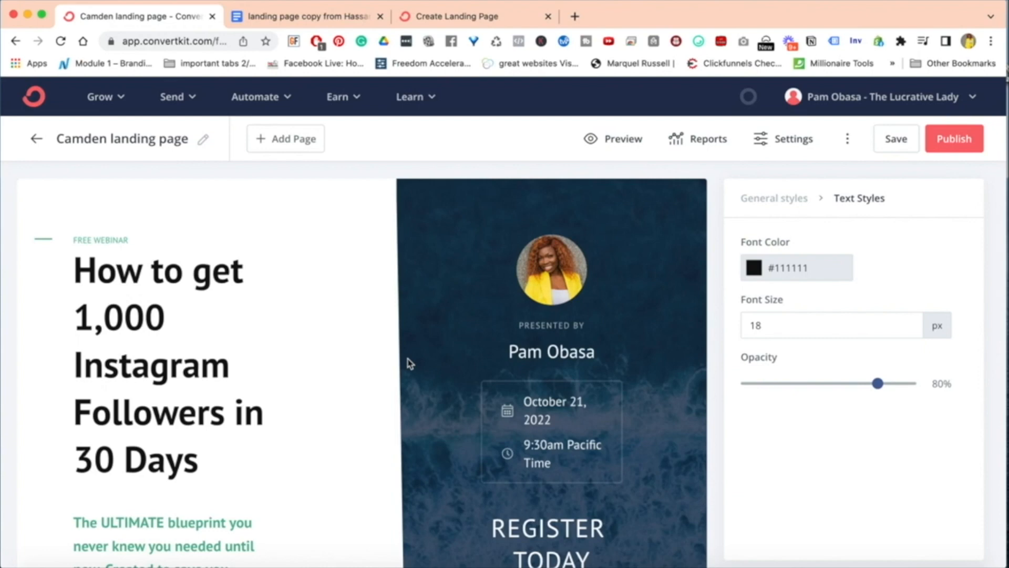
{"action": "scroll", "coordinate": [410, 362], "scroll_direction": "down", "scroll_amount": 2}
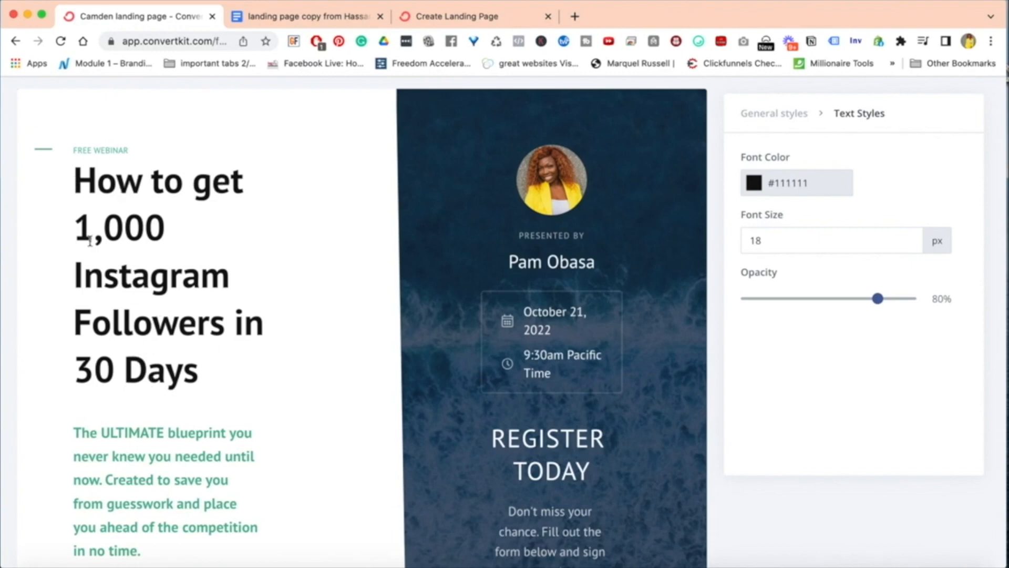
{"action": "scroll", "coordinate": [135, 416], "scroll_direction": "down", "scroll_amount": 15}
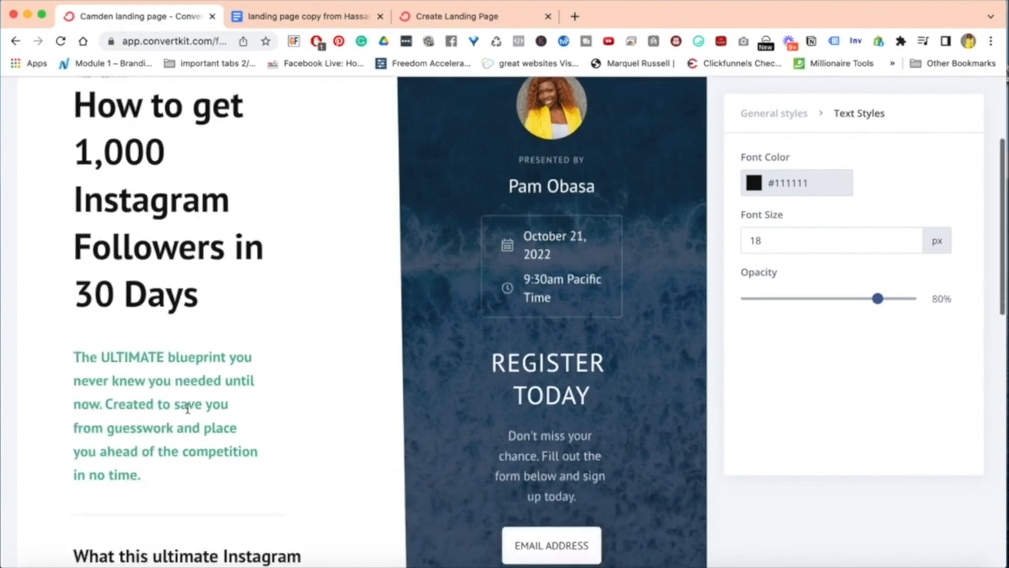
{"action": "scroll", "coordinate": [187, 408], "scroll_direction": "down", "scroll_amount": 2}
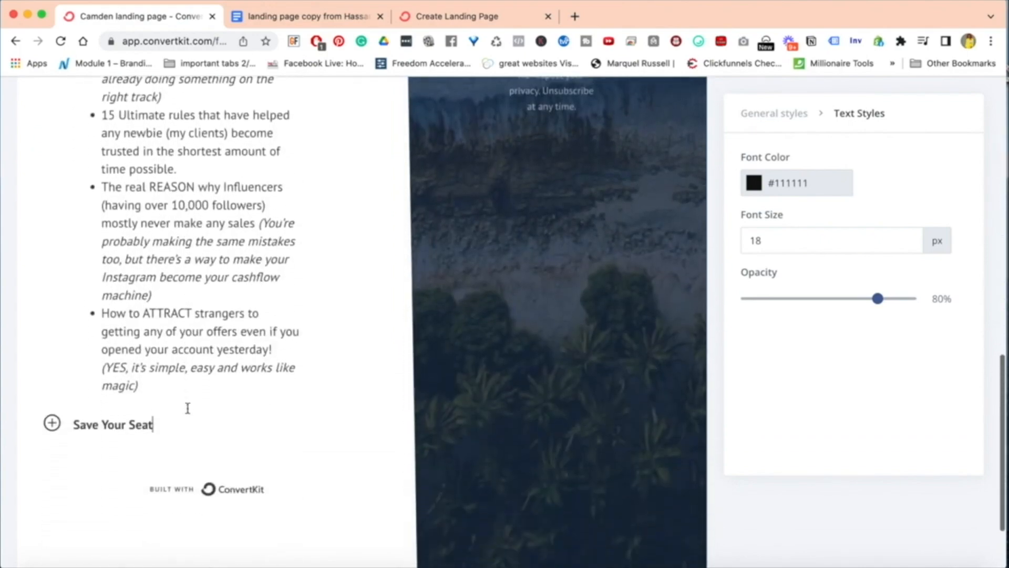
{"action": "scroll", "coordinate": [188, 409], "scroll_direction": "up", "scroll_amount": 15}
{"action": "scroll", "coordinate": [188, 408], "scroll_direction": "up", "scroll_amount": 3}
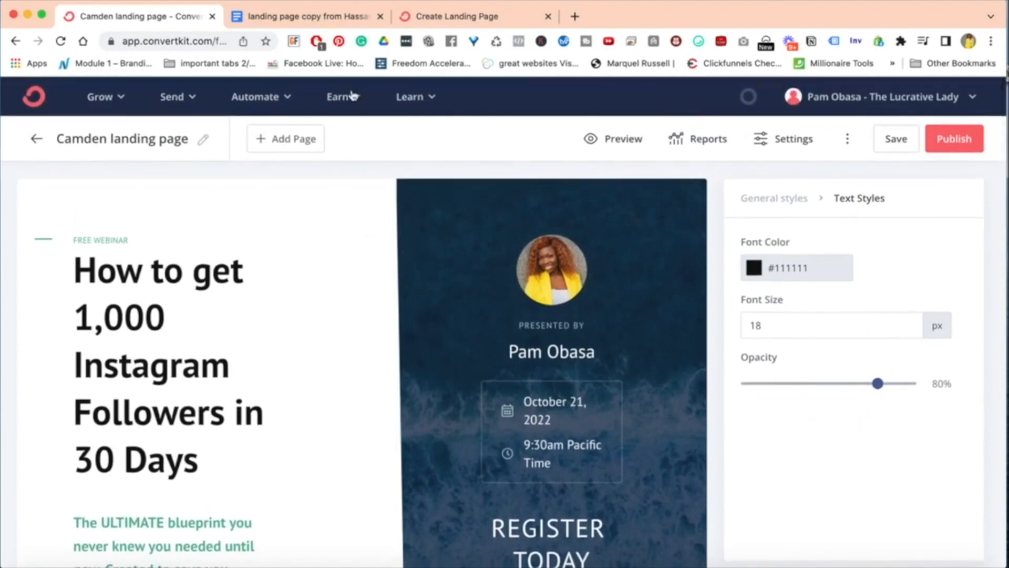
Return to the template gallery, locate the Camden template and open its preview.
{"action": "left_click", "coordinate": [447, 18]}
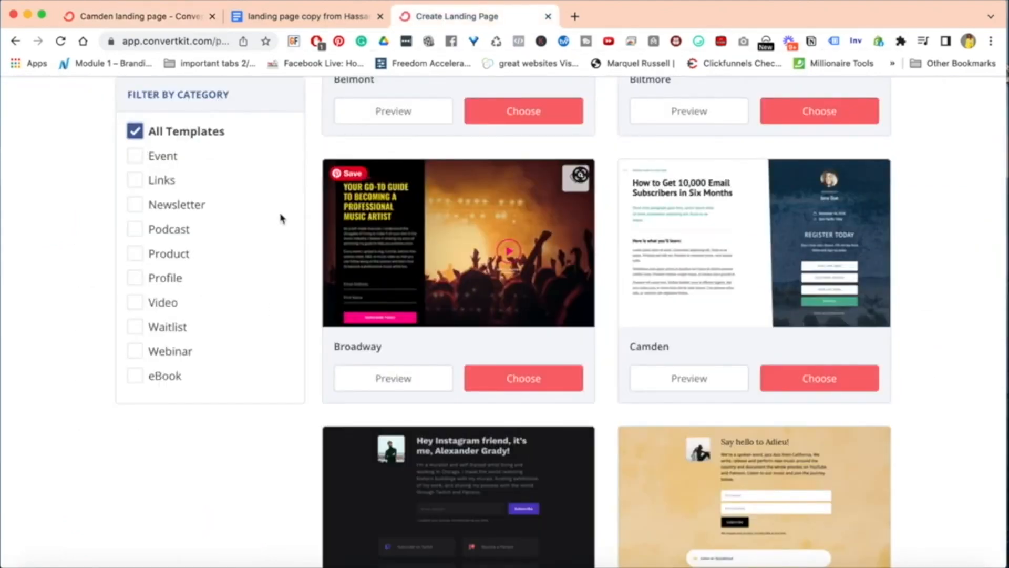
{"action": "scroll", "coordinate": [758, 284], "scroll_direction": "up", "scroll_amount": 10}
{"action": "scroll", "coordinate": [757, 285], "scroll_direction": "down", "scroll_amount": 10}
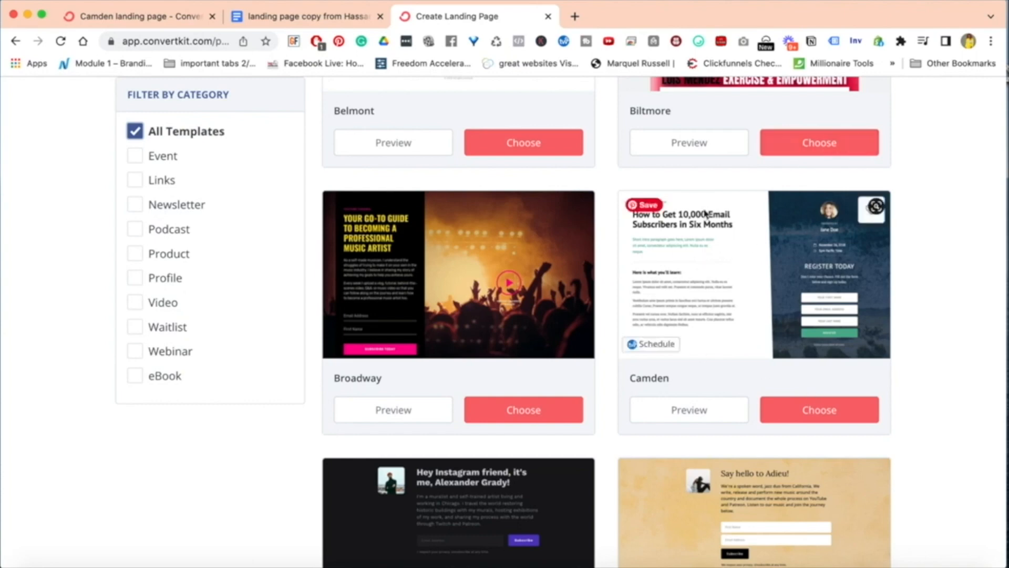
{"action": "scroll", "coordinate": [705, 213], "scroll_direction": "up", "scroll_amount": 6}
{"action": "scroll", "coordinate": [705, 212], "scroll_direction": "down", "scroll_amount": 6}
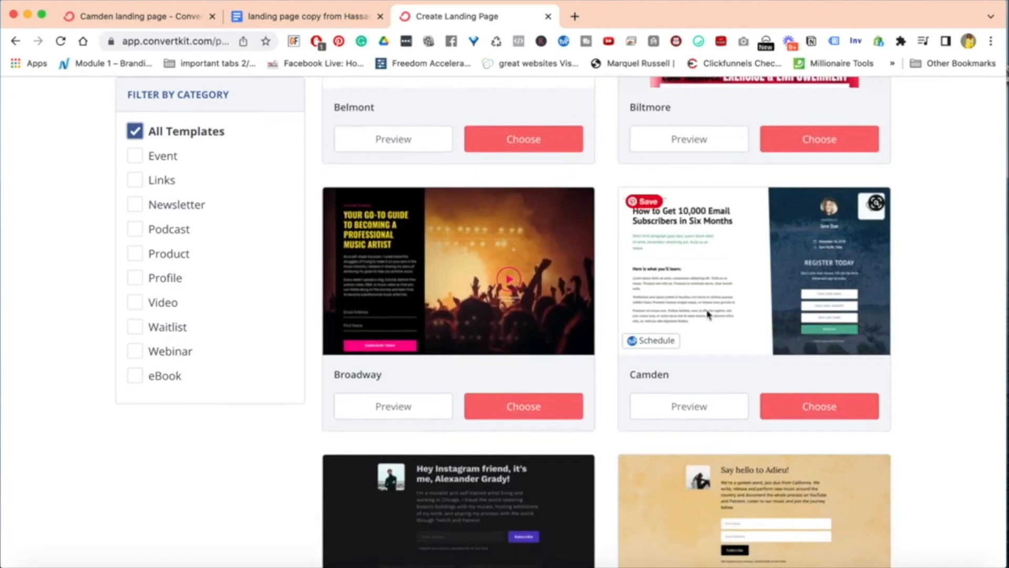
{"action": "scroll", "coordinate": [708, 314], "scroll_direction": "down", "scroll_amount": 4}
{"action": "scroll", "coordinate": [707, 173], "scroll_direction": "up", "scroll_amount": 3}
{"action": "scroll", "coordinate": [707, 174], "scroll_direction": "up", "scroll_amount": 1}
{"action": "left_click", "coordinate": [675, 383]}
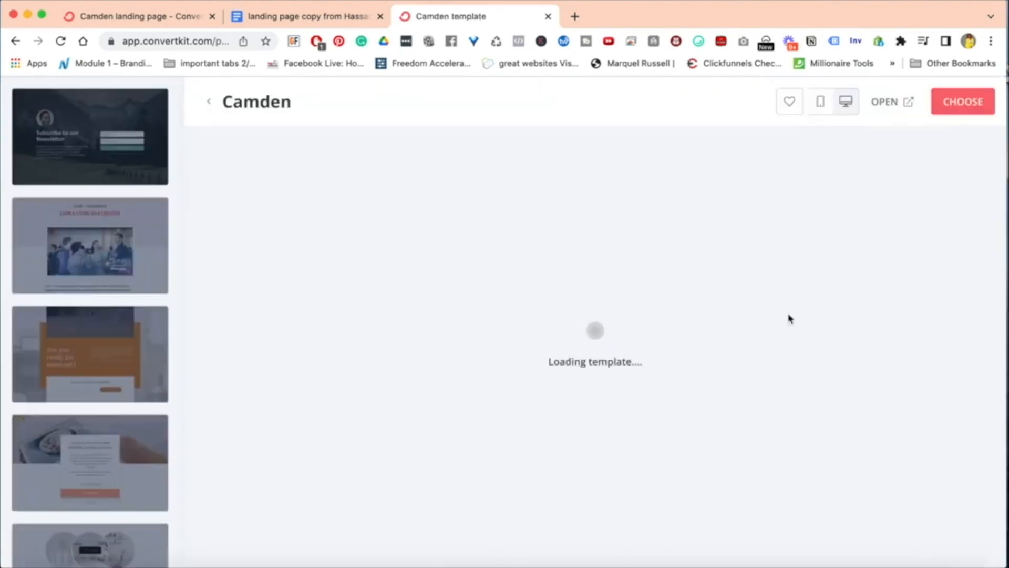
Examine the Camden preview's headline, list of learning points, presenter details and registration form.
{"action": "scroll", "coordinate": [555, 292], "scroll_direction": "down", "scroll_amount": 3}
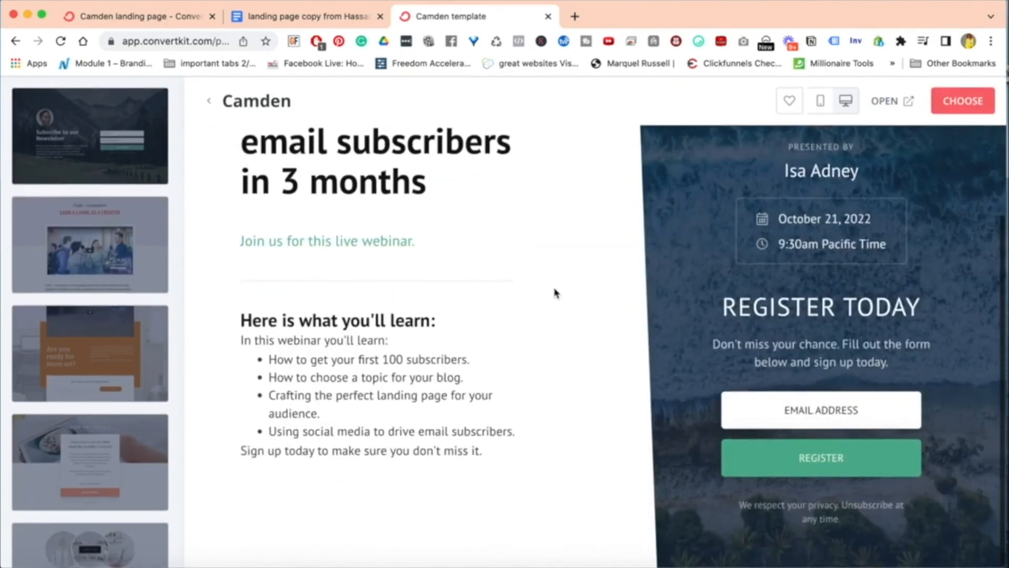
{"action": "scroll", "coordinate": [556, 293], "scroll_direction": "up", "scroll_amount": 3}
{"action": "scroll", "coordinate": [556, 293], "scroll_direction": "down", "scroll_amount": 3}
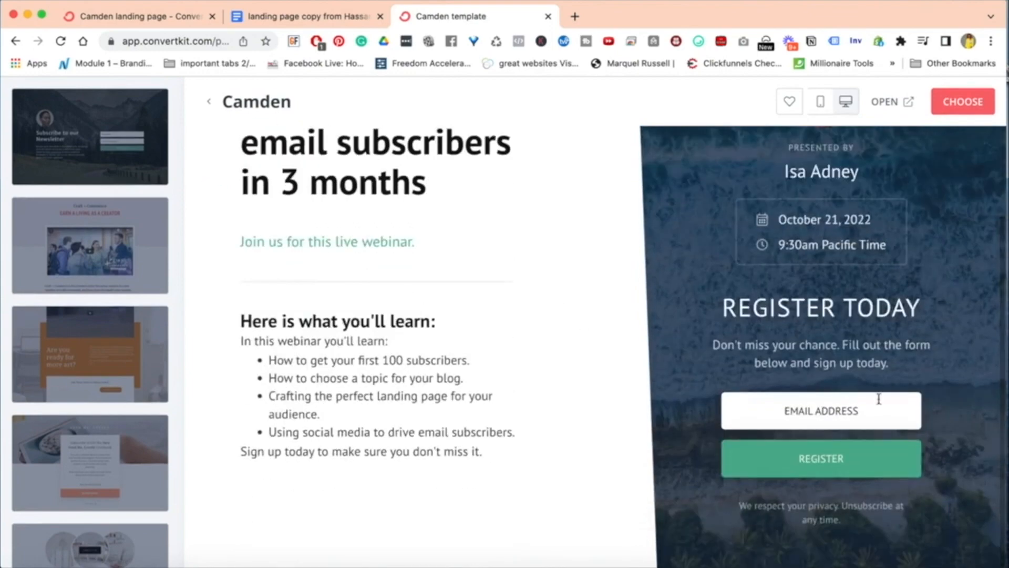
{"action": "scroll", "coordinate": [567, 305], "scroll_direction": "up", "scroll_amount": 2}
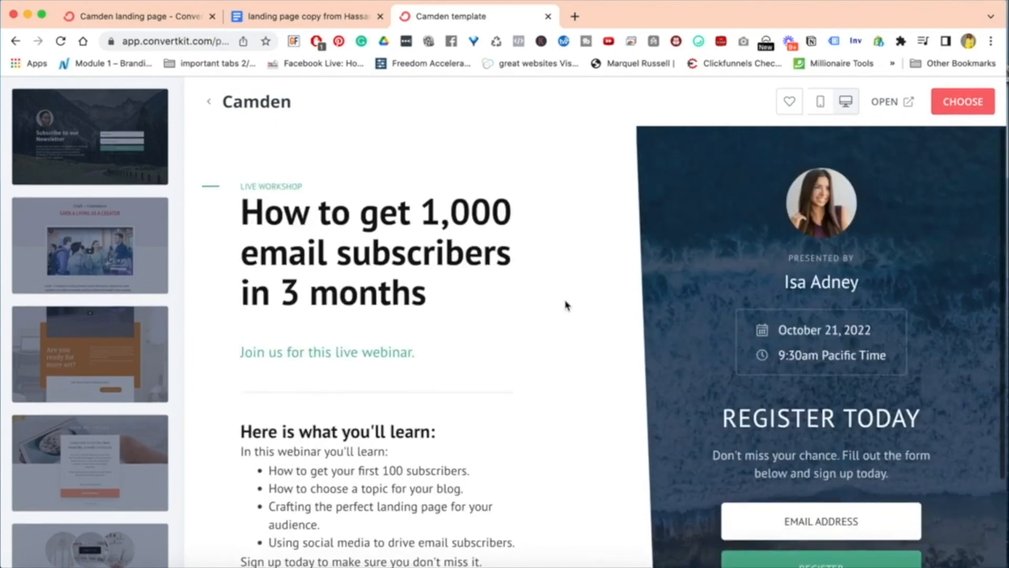
Compare the customized Camden landing page with the original Camden template preview, ending on the customized page.
{"action": "left_click", "coordinate": [131, 9]}
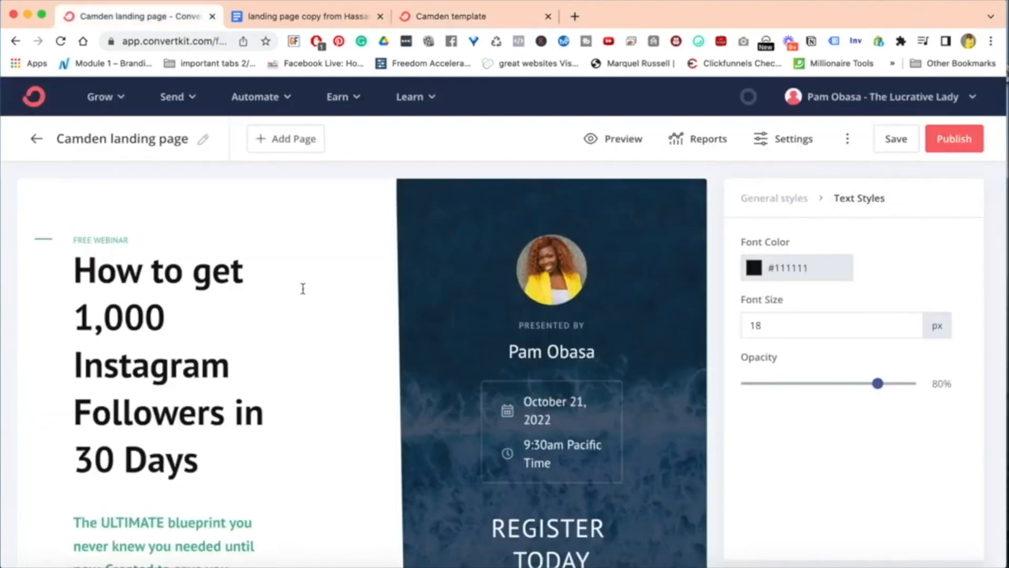
{"action": "scroll", "coordinate": [302, 289], "scroll_direction": "down", "scroll_amount": 10}
{"action": "scroll", "coordinate": [304, 293], "scroll_direction": "down", "scroll_amount": 5}
{"action": "scroll", "coordinate": [304, 294], "scroll_direction": "up", "scroll_amount": 20}
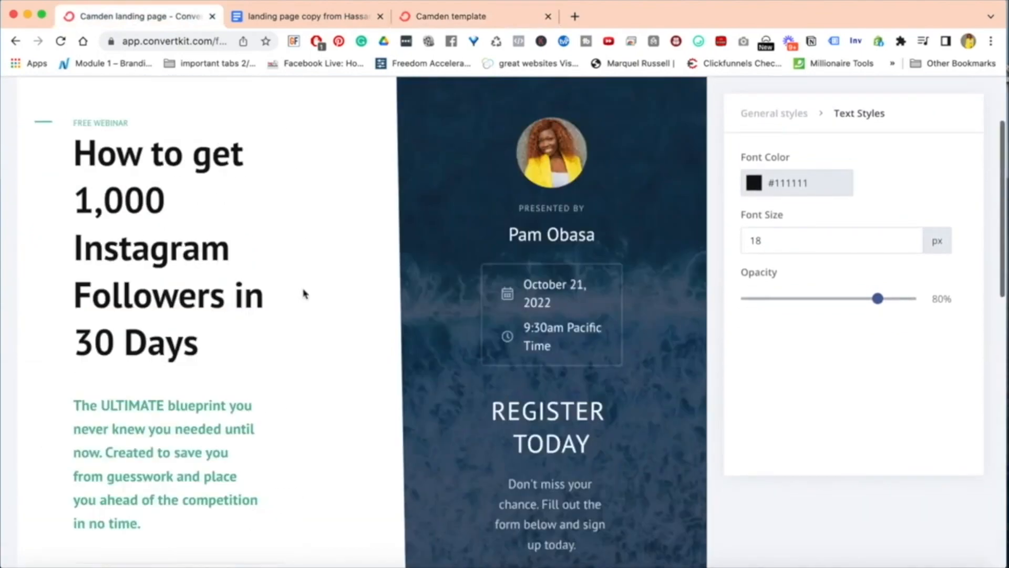
{"action": "left_click", "coordinate": [465, 21]}
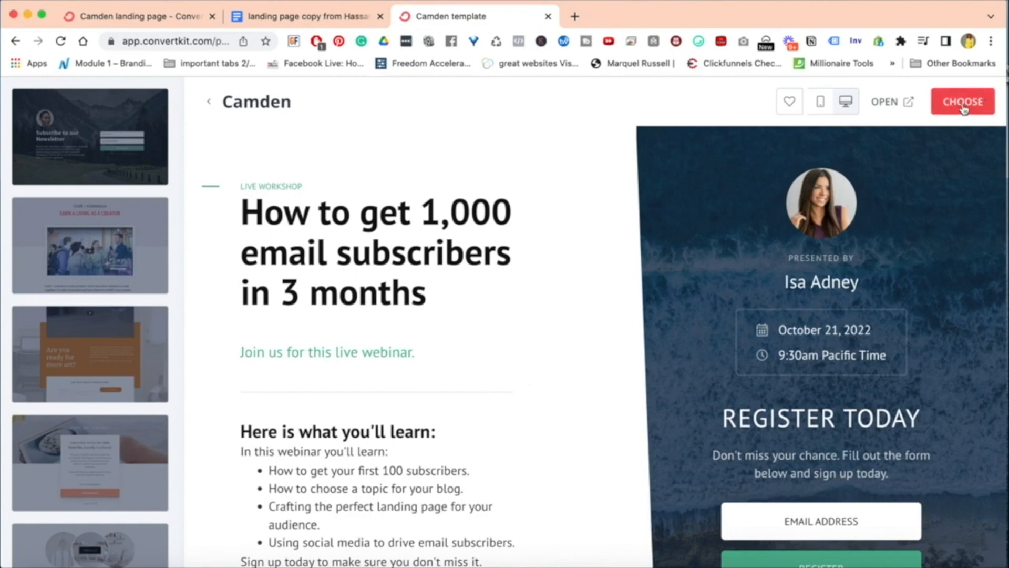
{"action": "left_click", "coordinate": [138, 19]}
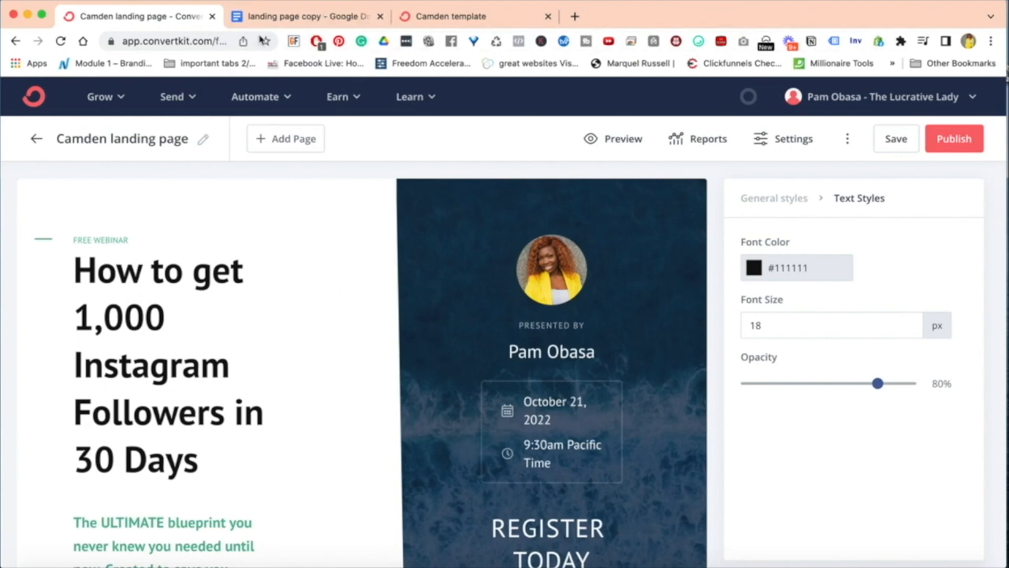
Review the Instagram checklist copy under LANDING PAGE 1 in the Google Docs copy document and return to the Camden landing page editor.
{"action": "left_click", "coordinate": [278, 19]}
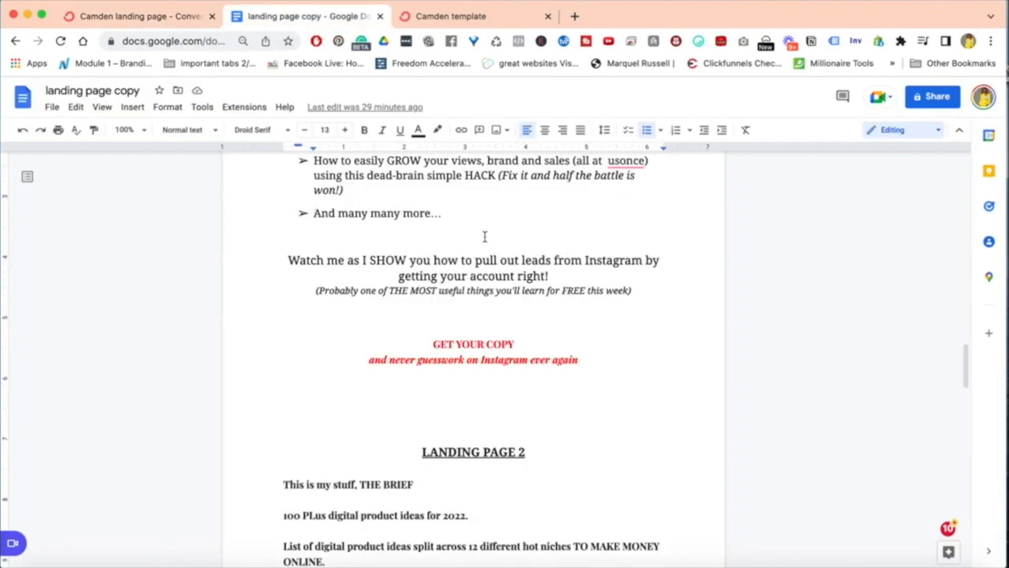
{"action": "scroll", "coordinate": [456, 334], "scroll_direction": "up", "scroll_amount": 20}
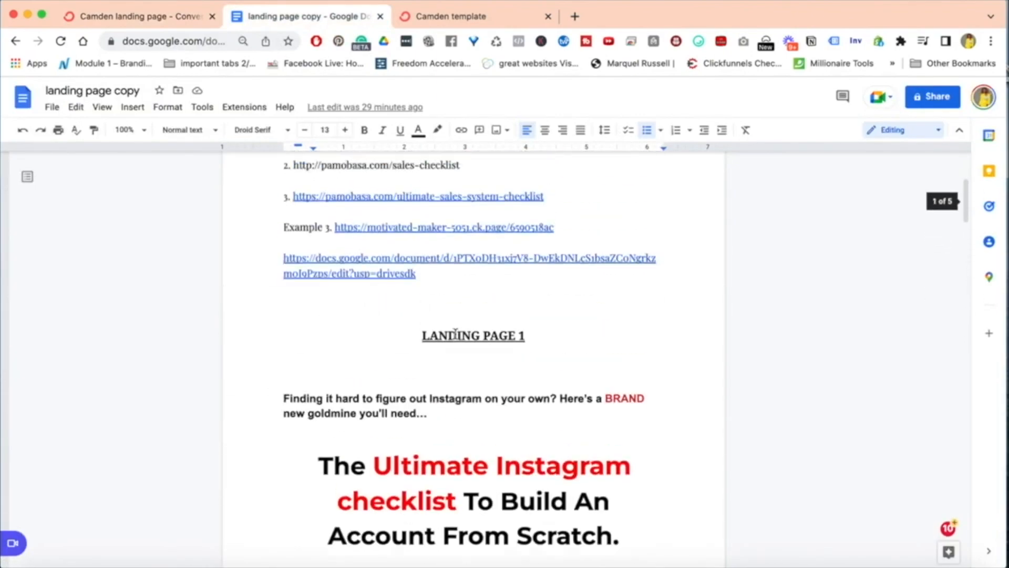
{"action": "scroll", "coordinate": [456, 333], "scroll_direction": "down", "scroll_amount": 15}
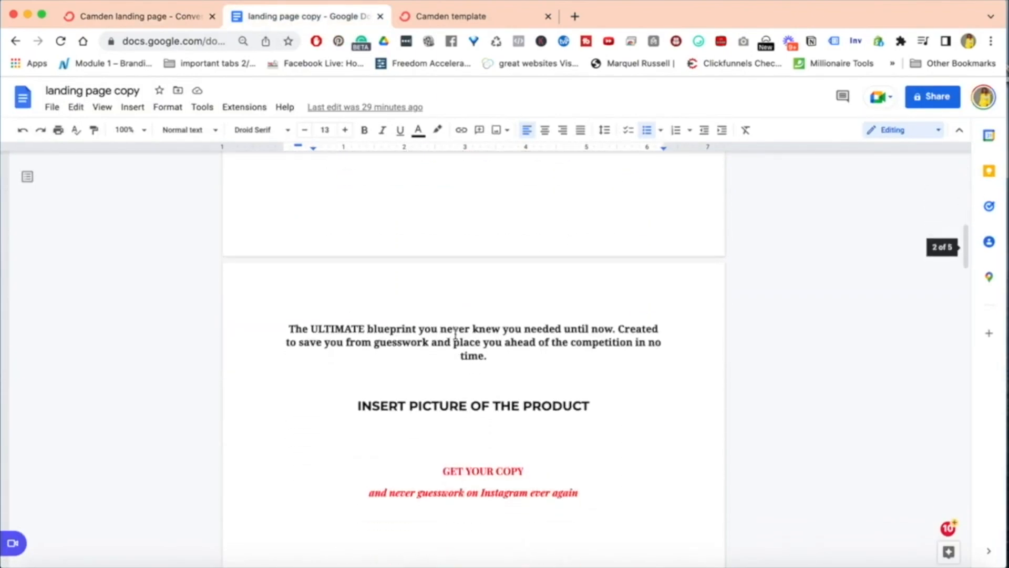
{"action": "scroll", "coordinate": [455, 333], "scroll_direction": "down", "scroll_amount": 1}
{"action": "scroll", "coordinate": [455, 334], "scroll_direction": "down", "scroll_amount": 7}
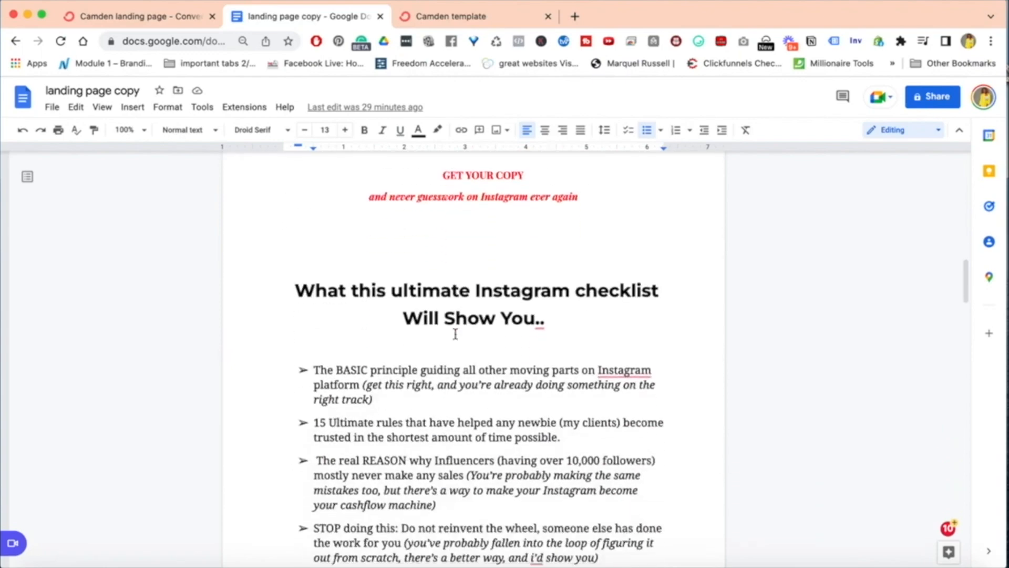
{"action": "scroll", "coordinate": [455, 334], "scroll_direction": "up", "scroll_amount": 3}
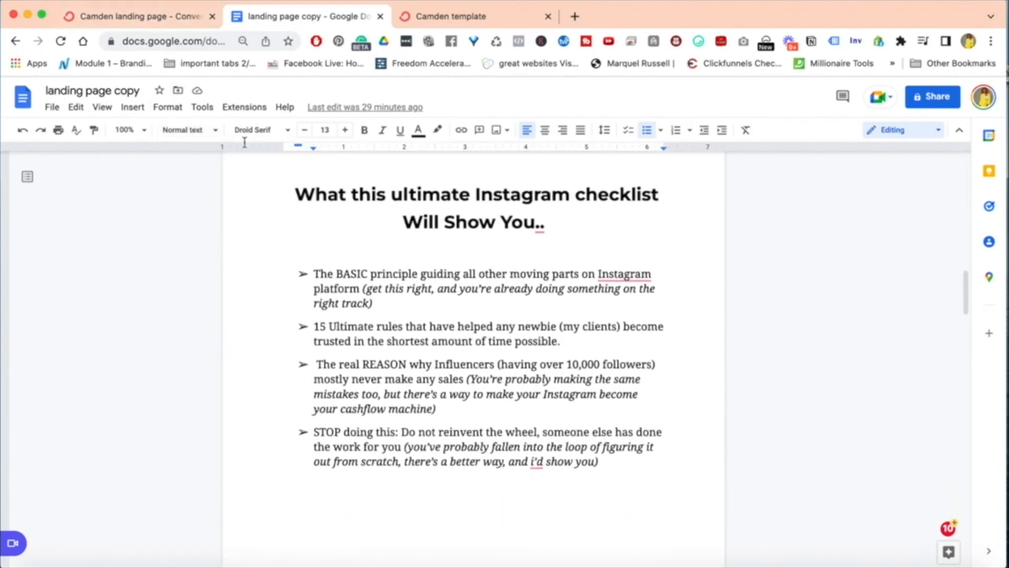
{"action": "left_click", "coordinate": [141, 20]}
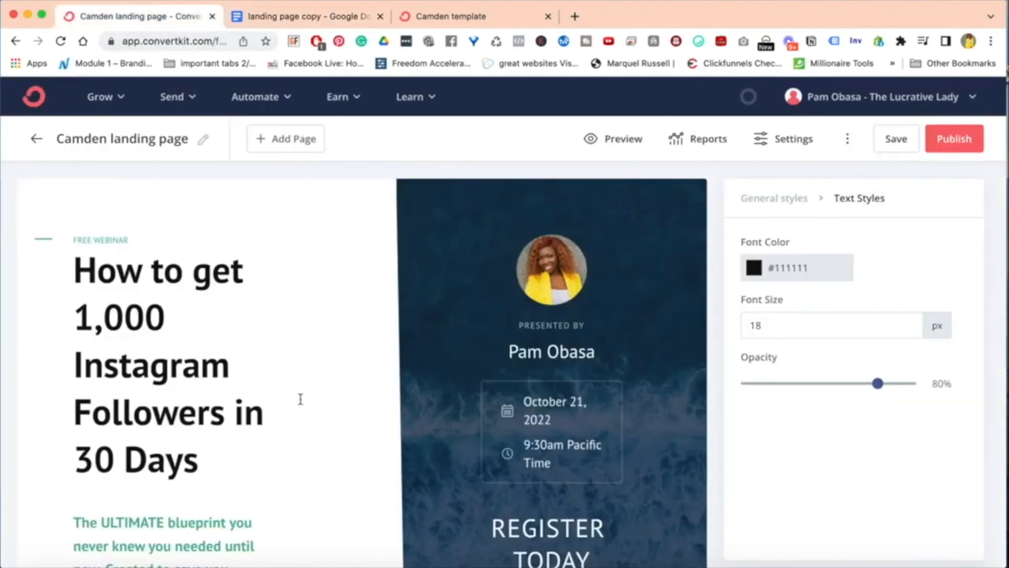
{"action": "scroll", "coordinate": [300, 399], "scroll_direction": "down", "scroll_amount": 2}
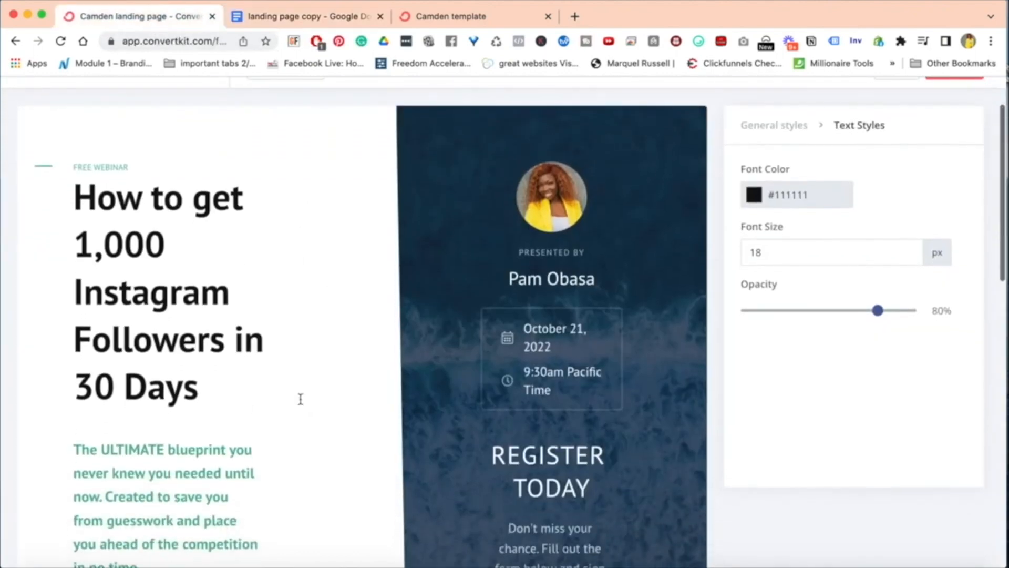
{"action": "scroll", "coordinate": [300, 399], "scroll_direction": "up", "scroll_amount": 1}
{"action": "scroll", "coordinate": [301, 399], "scroll_direction": "up", "scroll_amount": 1}
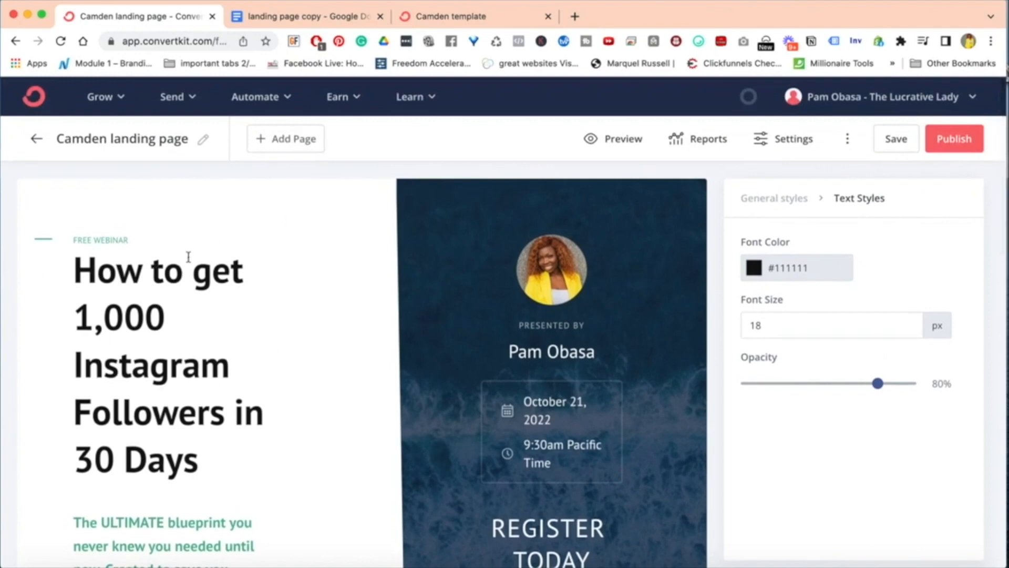
Rename the landing page "How to get 1,000 Instagram Followers in 30 Days - Lead Magnet", reusing the page's headline text.
{"action": "left_click", "coordinate": [201, 142]}
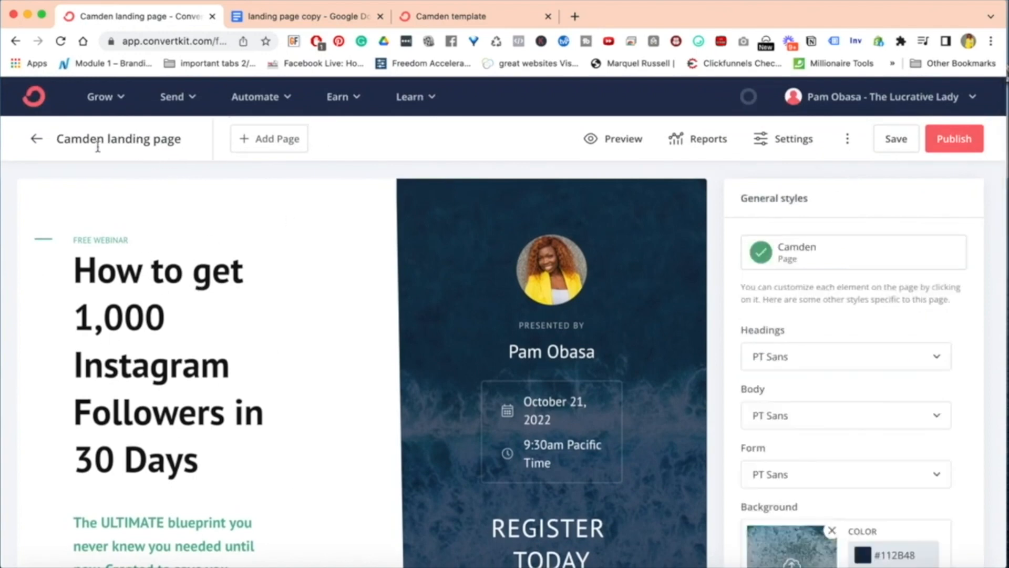
{"action": "triple_click", "coordinate": [93, 146]}
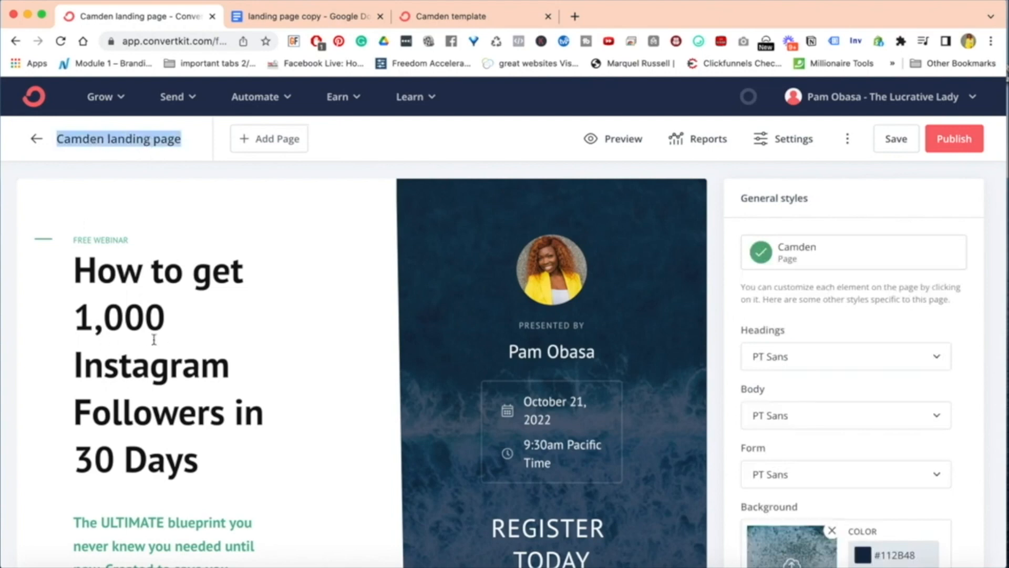
{"action": "left_click", "coordinate": [77, 276]}
{"action": "left_click_drag", "start_coordinate": [171, 423], "coordinate": [195, 454]}
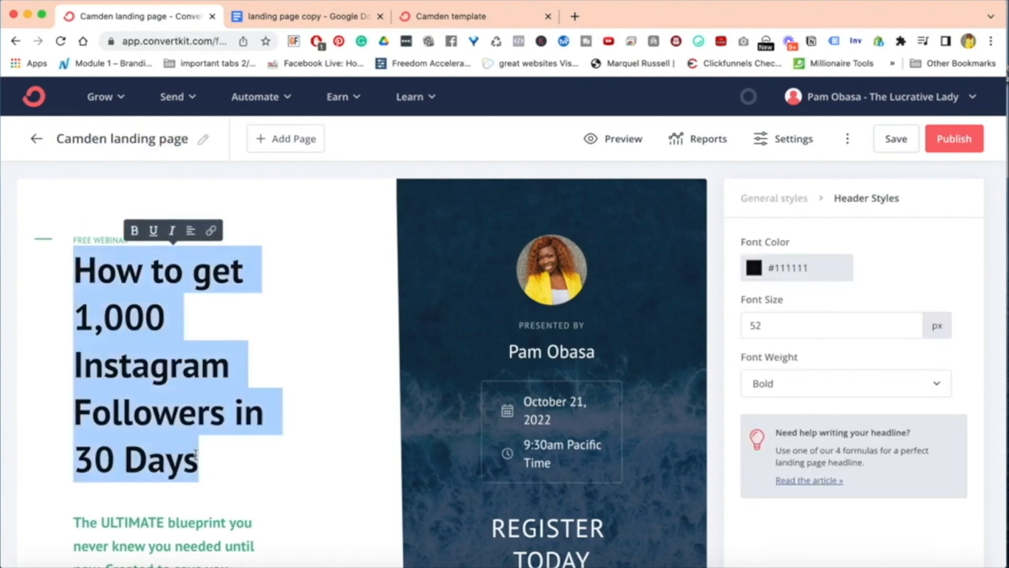
{"action": "left_click", "coordinate": [182, 138]}
{"action": "triple_click", "coordinate": [173, 145]}
{"action": "left_click", "coordinate": [202, 140]}
{"action": "left_click_drag", "start_coordinate": [184, 142], "coordinate": [151, 146]}
{"action": "key", "text": "super+a"}
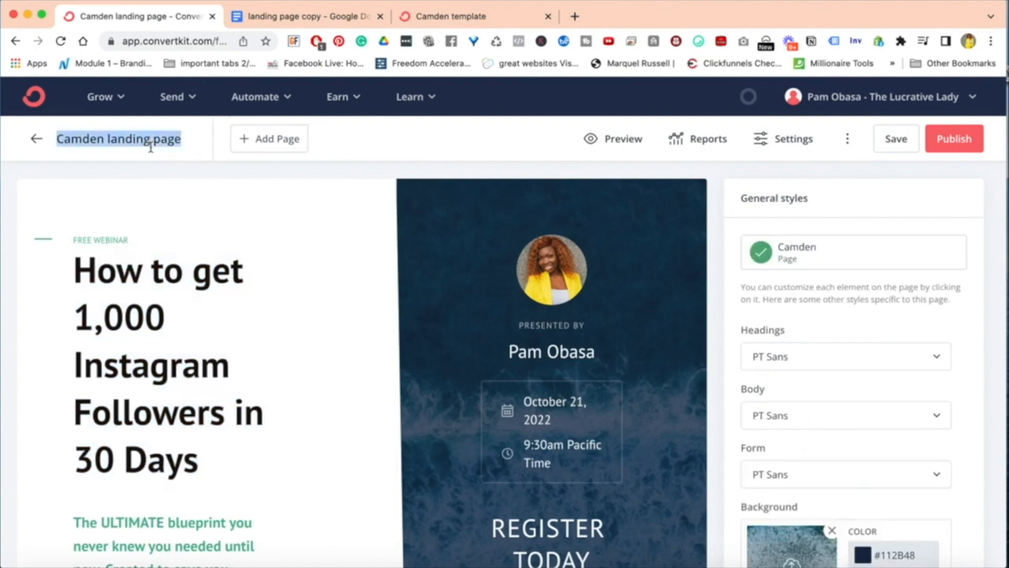
{"action": "key", "text": "super+v"}
{"action": "type", "text": "-"}
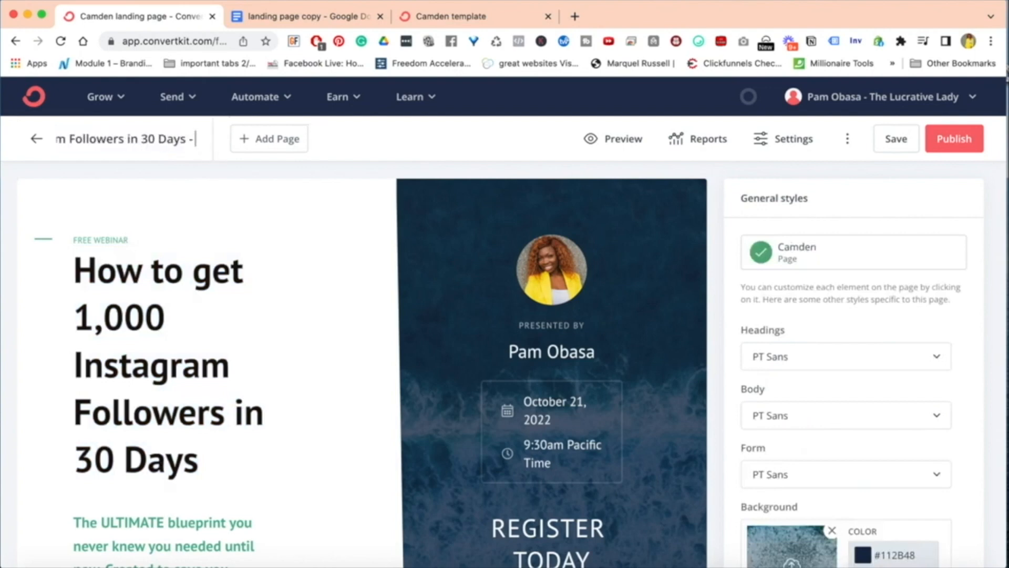
{"action": "type", "text": " Lead Magnet"}
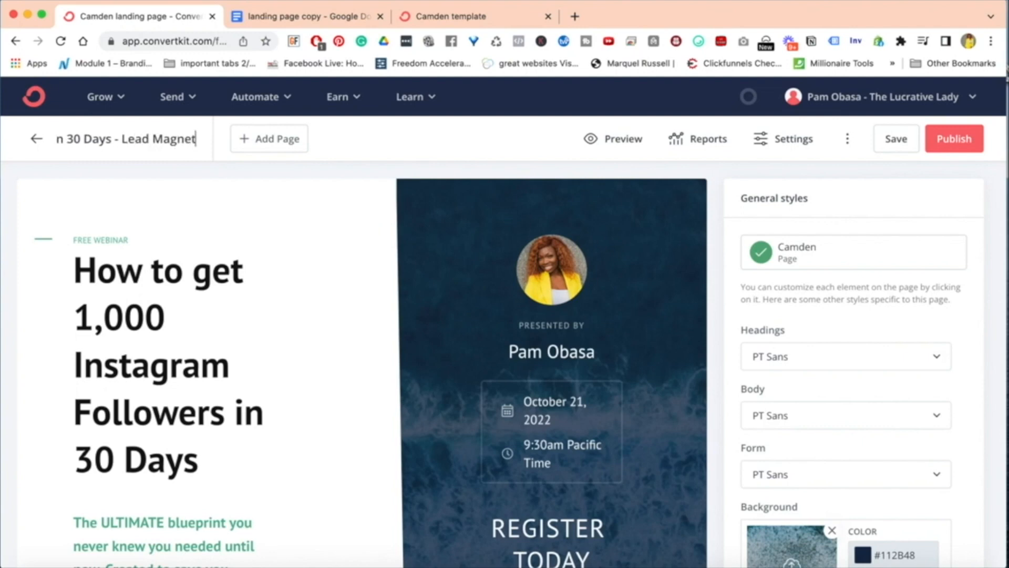
{"action": "key", "text": "Return"}
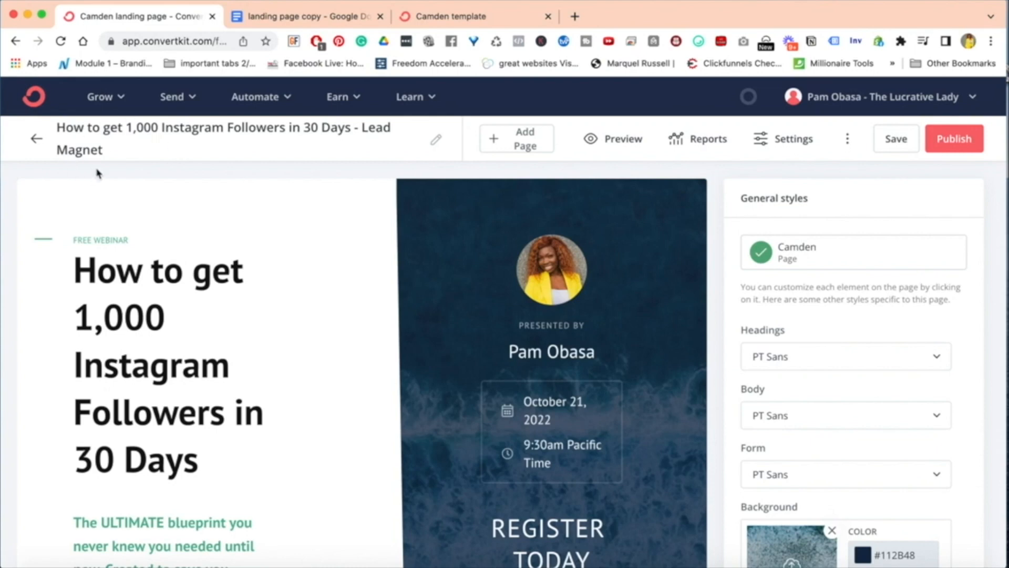
Try adding filler letters "h" at the end of the headline and remove them again.
{"action": "scroll", "coordinate": [171, 321], "scroll_direction": "down", "scroll_amount": 2}
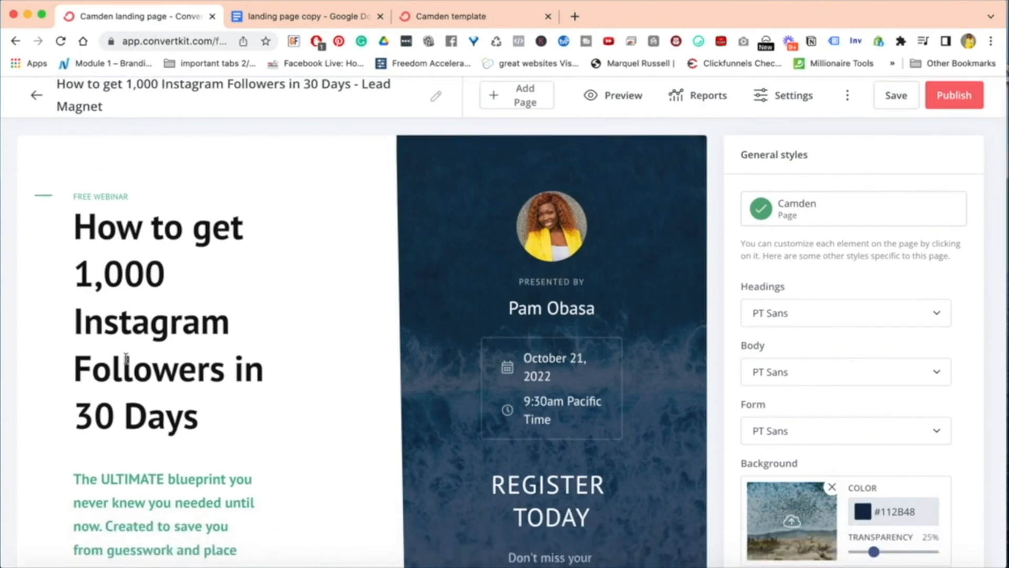
{"action": "left_click", "coordinate": [127, 359]}
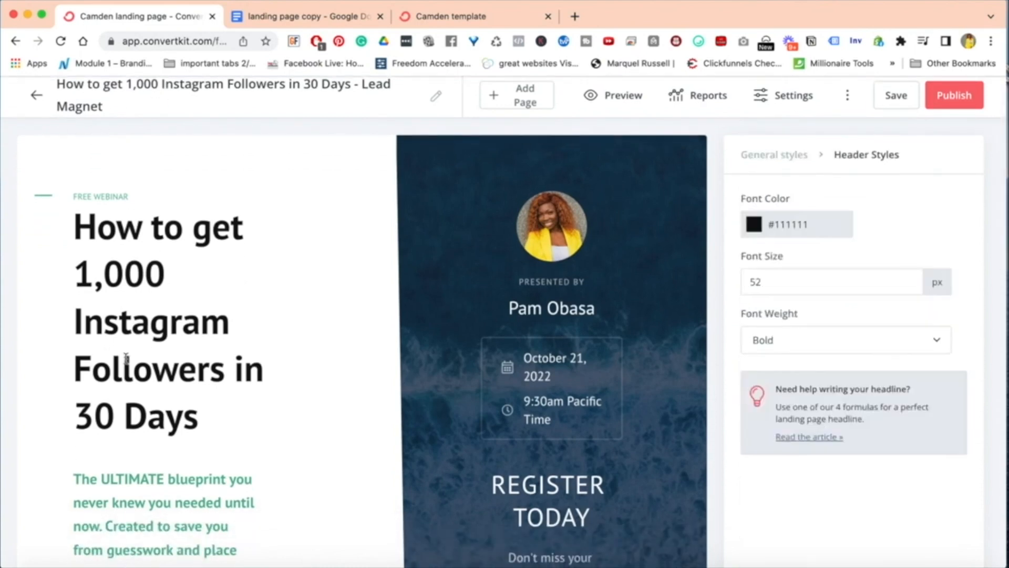
{"action": "left_click", "coordinate": [223, 418]}
{"action": "type", "text": "hhhhhhh"}
{"action": "key", "text": "BackSpace"}
{"action": "key", "text": "BackSpace"}
{"action": "key", "text": "BackSpace"}
{"action": "key", "text": "BackSpace"}
{"action": "key", "text": "BackSpace"}
{"action": "key", "text": "BackSpace"}
{"action": "key", "text": "BackSpace"}
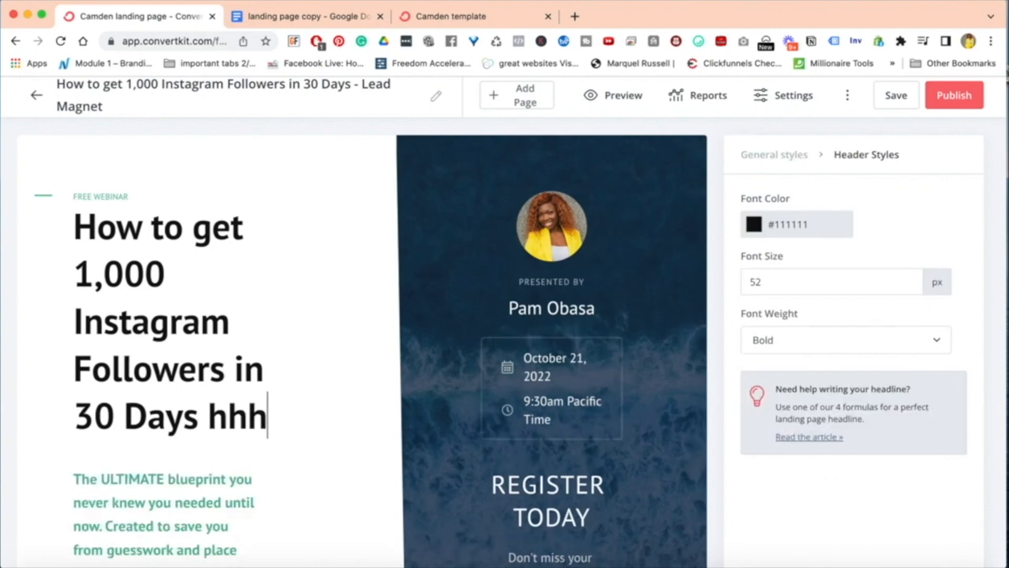
{"action": "key", "text": "BackSpace"}
Recolor the whole "The ULTIMATE blueprint" paragraph below the headline to pink, hex e957d4.
{"action": "scroll", "coordinate": [176, 436], "scroll_direction": "down", "scroll_amount": 5}
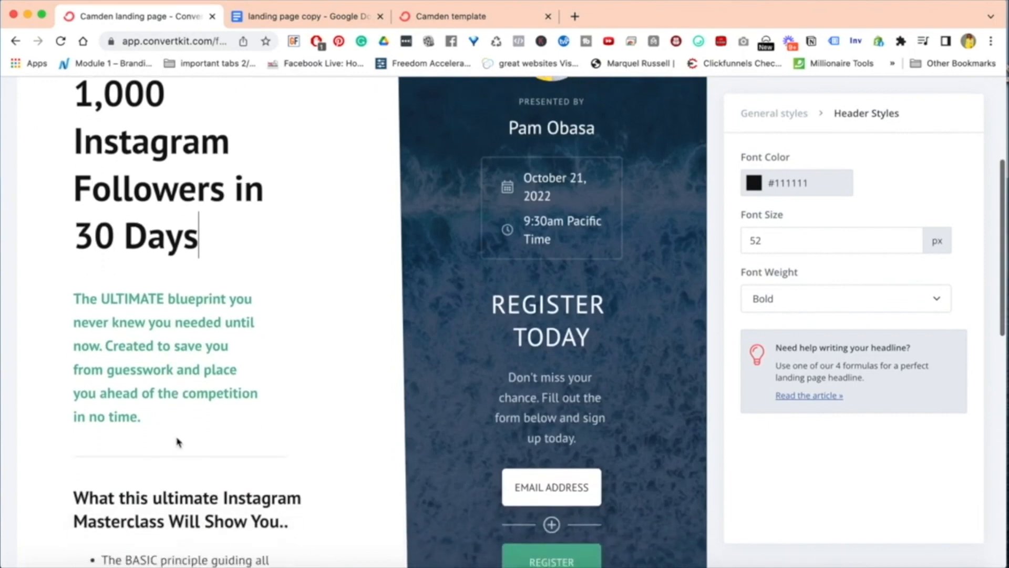
{"action": "left_click", "coordinate": [163, 371]}
{"action": "double_click", "coordinate": [160, 361]}
{"action": "triple_click", "coordinate": [160, 362]}
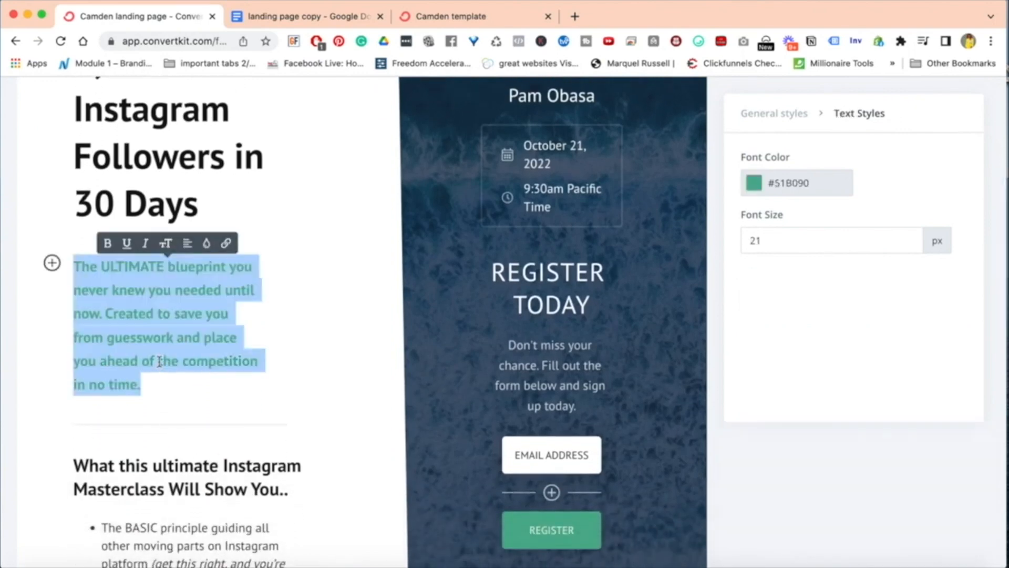
{"action": "left_click", "coordinate": [208, 242]}
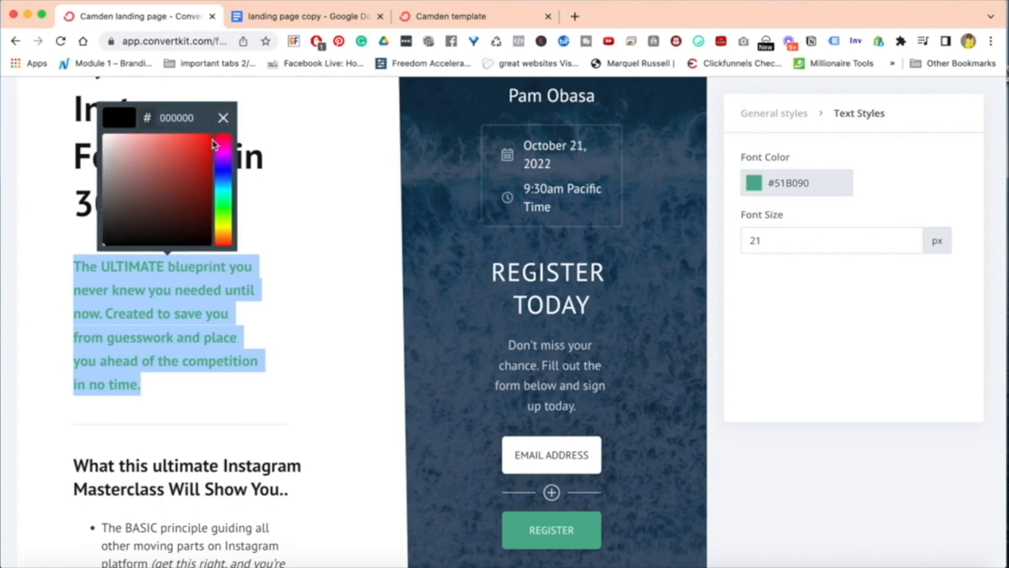
{"action": "left_click", "coordinate": [211, 138]}
{"action": "mouse_move", "coordinate": [221, 157]}
{"action": "left_mouse_down"}
{"action": "mouse_move", "coordinate": [180, 140]}
{"action": "mouse_move", "coordinate": [133, 149]}
{"action": "left_mouse_up"}
{"action": "left_click", "coordinate": [154, 142]}
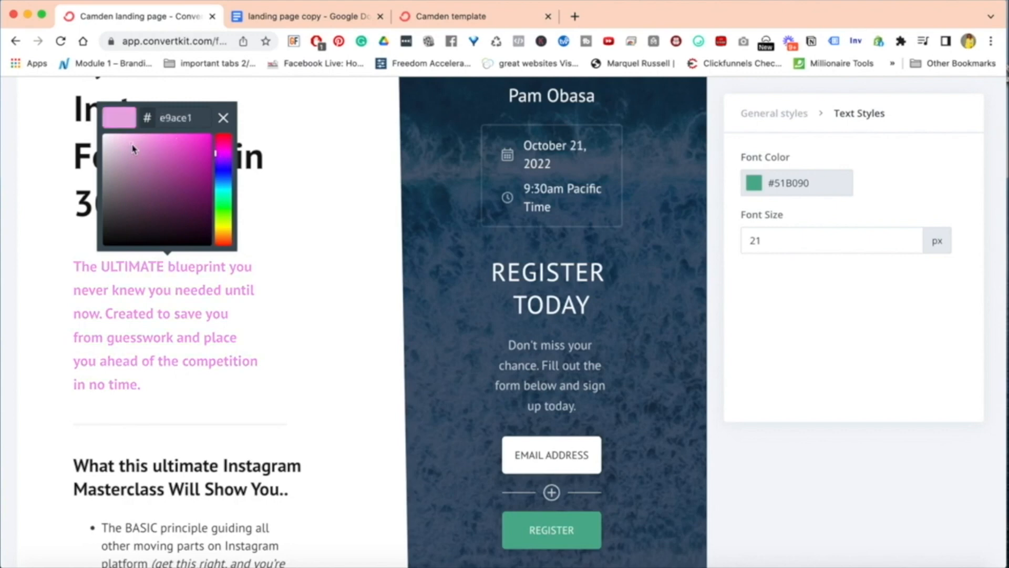
{"action": "left_click", "coordinate": [147, 143]}
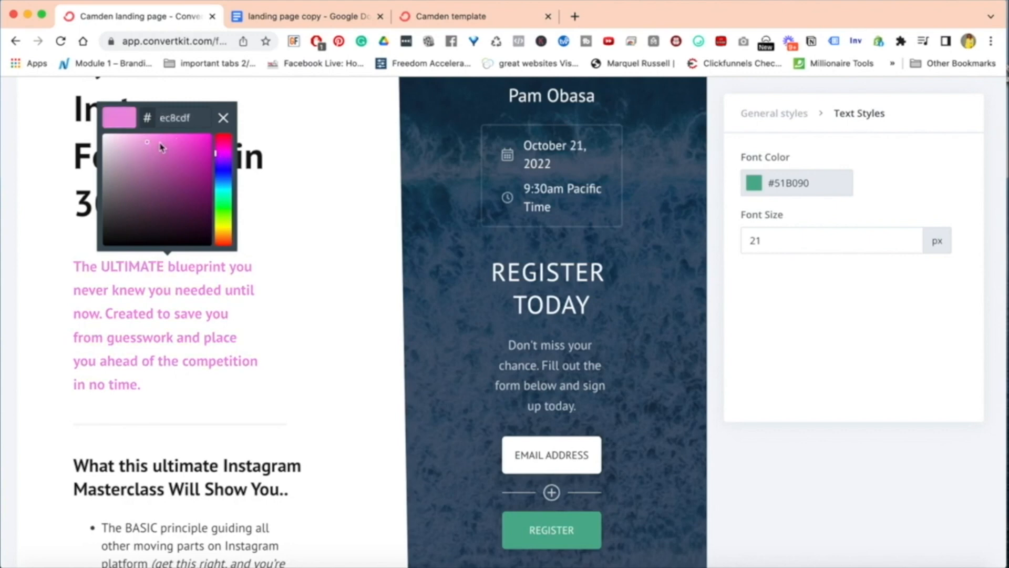
{"action": "left_click", "coordinate": [159, 143]}
{"action": "left_click", "coordinate": [187, 152]}
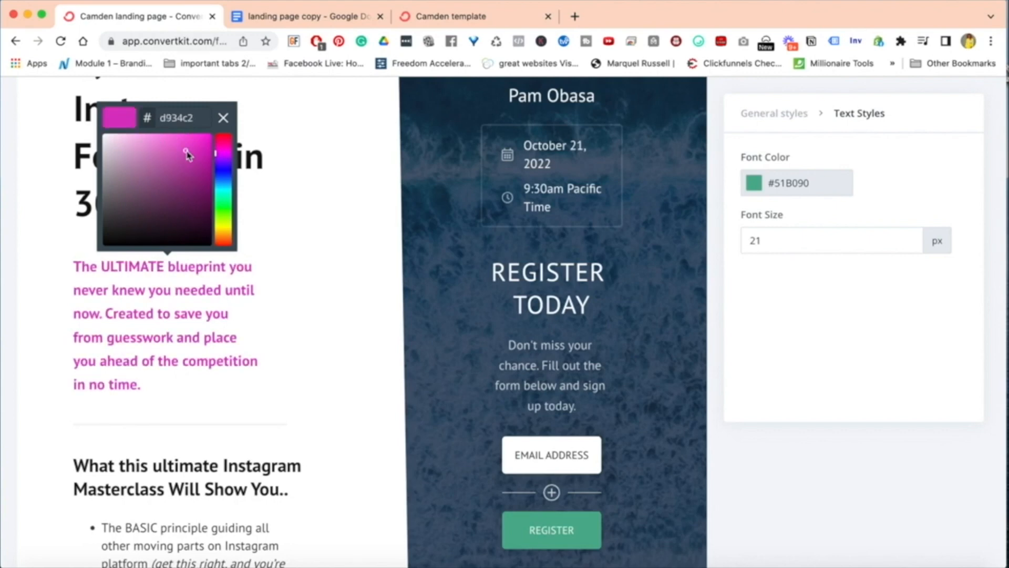
{"action": "left_click", "coordinate": [171, 144]}
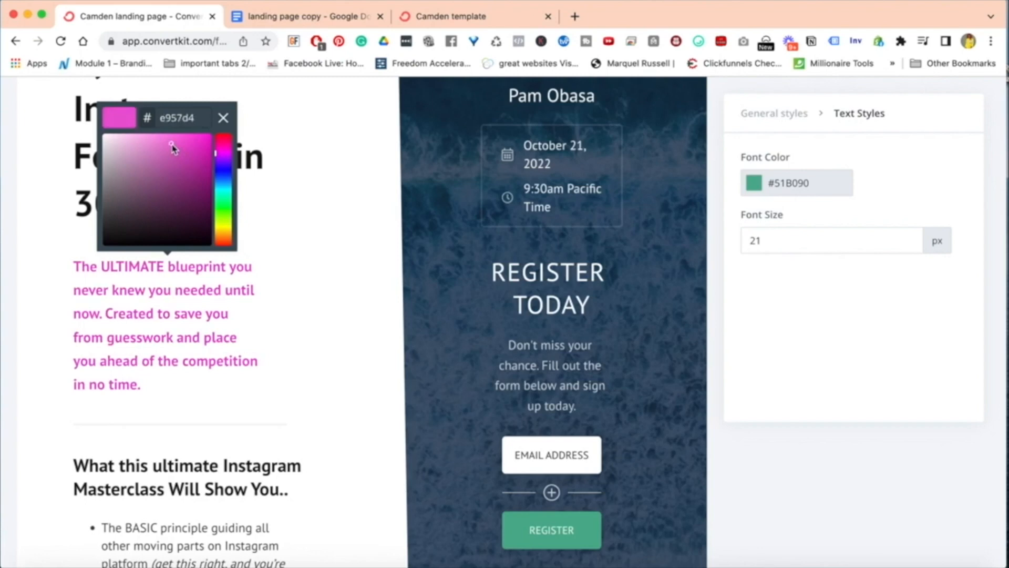
{"action": "left_click", "coordinate": [287, 232]}
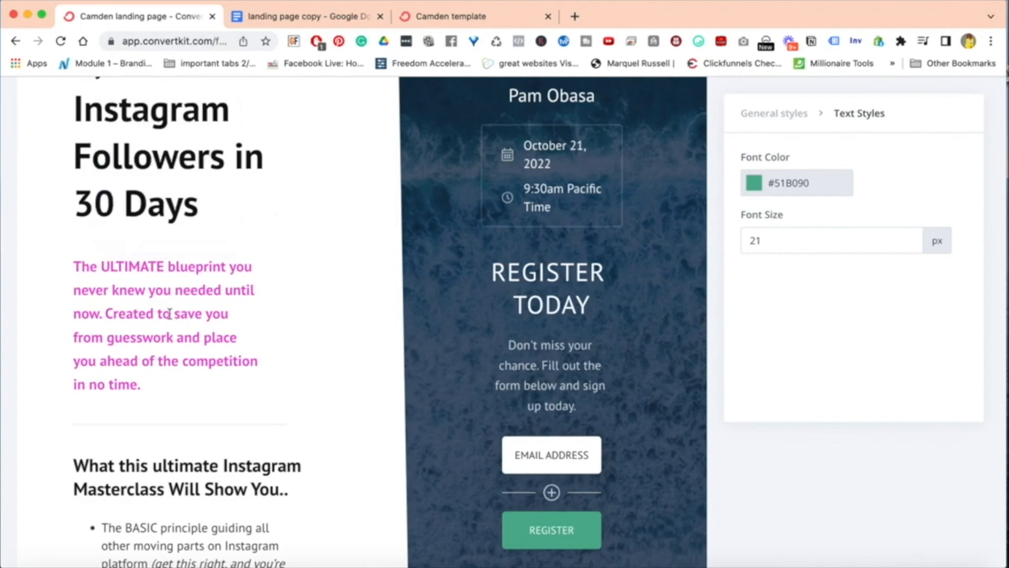
Examine the block types available to insert or convert to at the Masterclass bullet list, from File through Product.
{"action": "scroll", "coordinate": [84, 320], "scroll_direction": "up", "scroll_amount": 2}
{"action": "scroll", "coordinate": [85, 326], "scroll_direction": "down", "scroll_amount": 7}
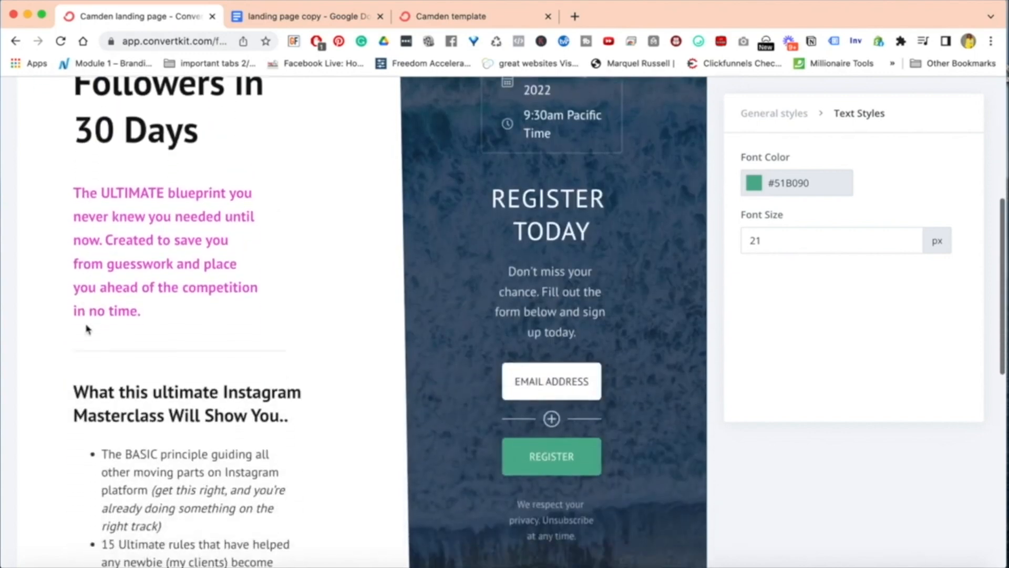
{"action": "scroll", "coordinate": [86, 323], "scroll_direction": "down", "scroll_amount": 2}
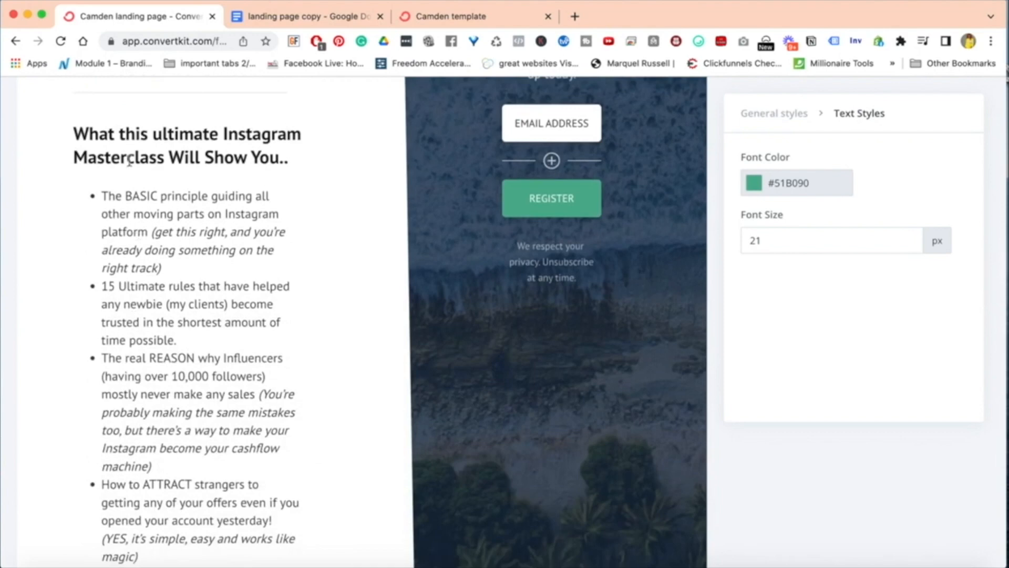
{"action": "left_click", "coordinate": [139, 239]}
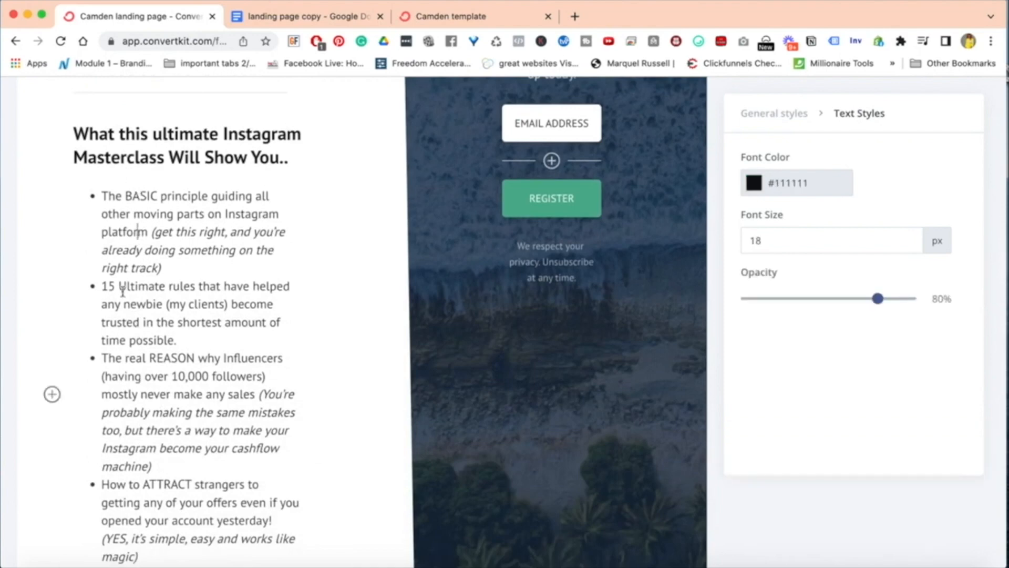
{"action": "scroll", "coordinate": [107, 336], "scroll_direction": "down", "scroll_amount": 2}
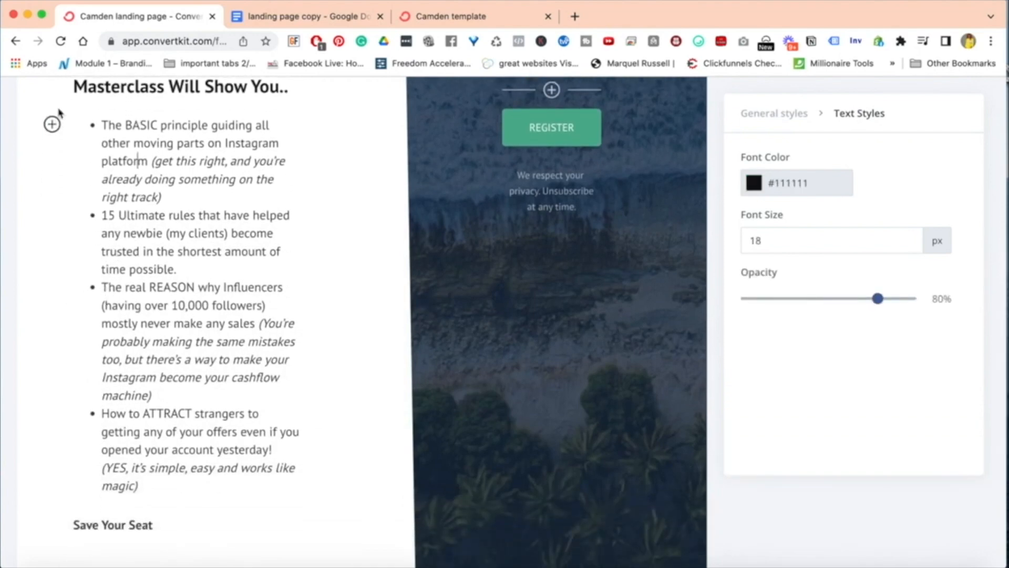
{"action": "left_click", "coordinate": [53, 124]}
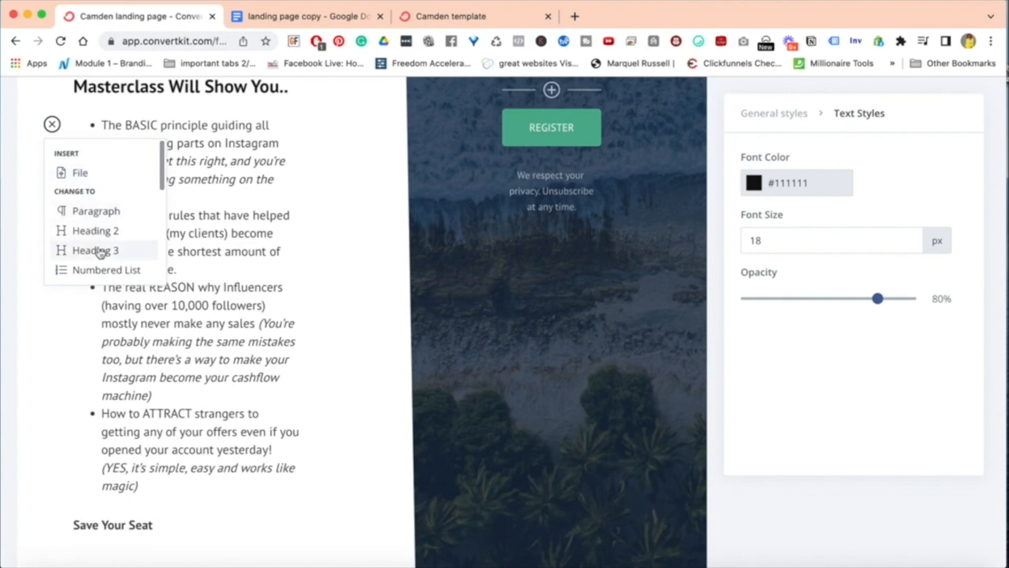
{"action": "scroll", "coordinate": [101, 252], "scroll_direction": "down", "scroll_amount": 3}
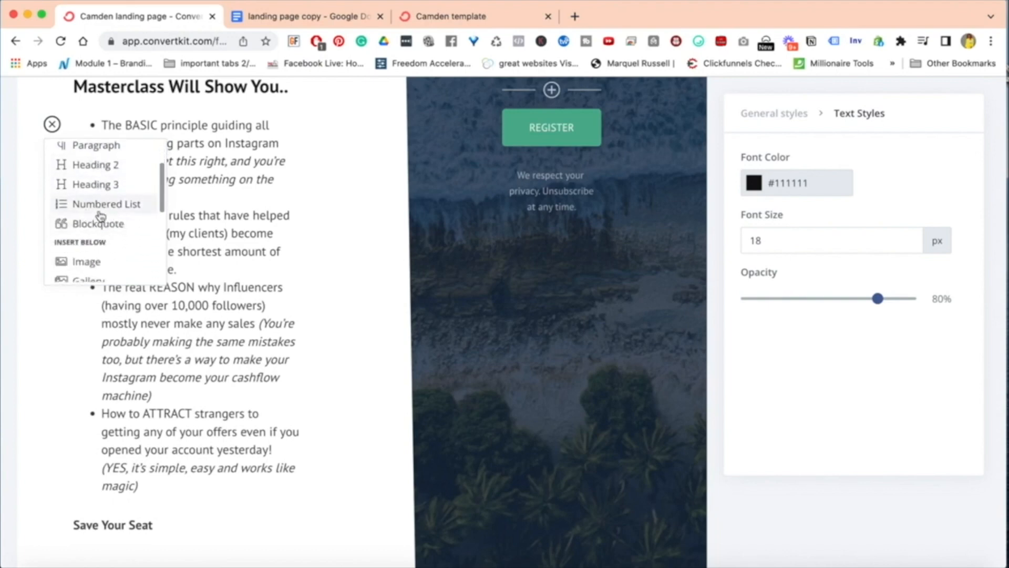
{"action": "scroll", "coordinate": [94, 234], "scroll_direction": "down", "scroll_amount": 3}
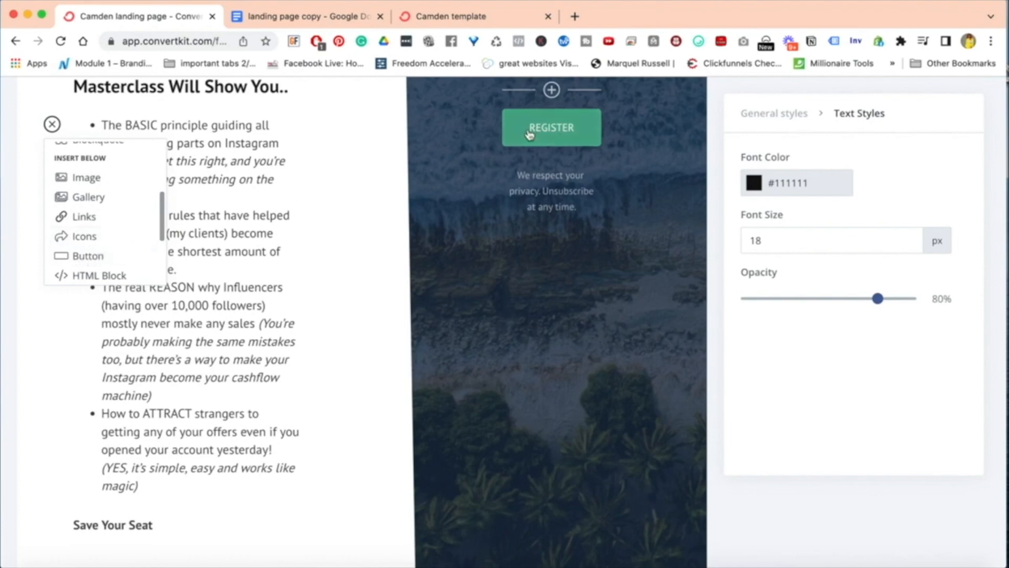
{"action": "scroll", "coordinate": [79, 262], "scroll_direction": "down", "scroll_amount": 3}
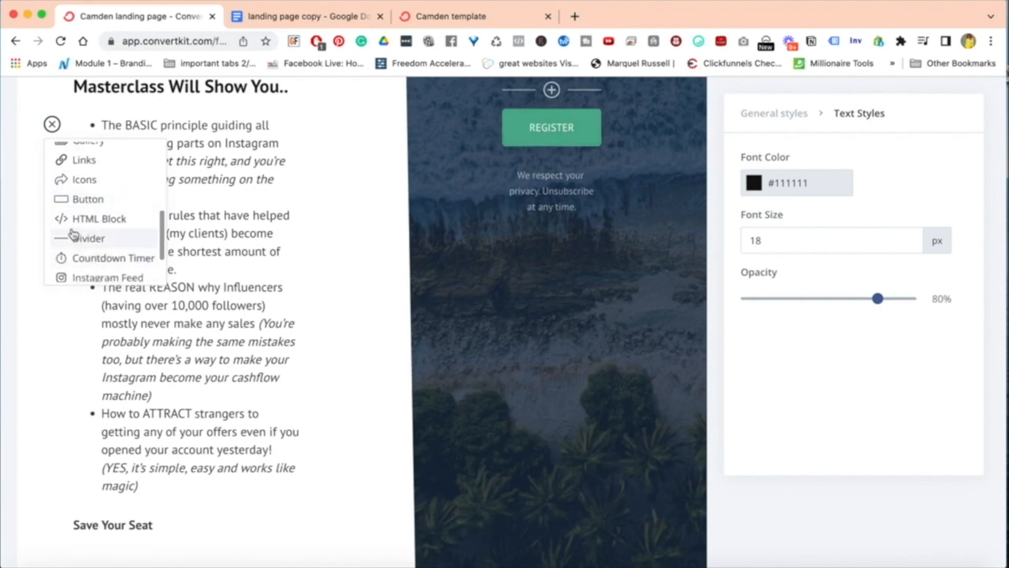
{"action": "scroll", "coordinate": [86, 237], "scroll_direction": "down", "scroll_amount": 1}
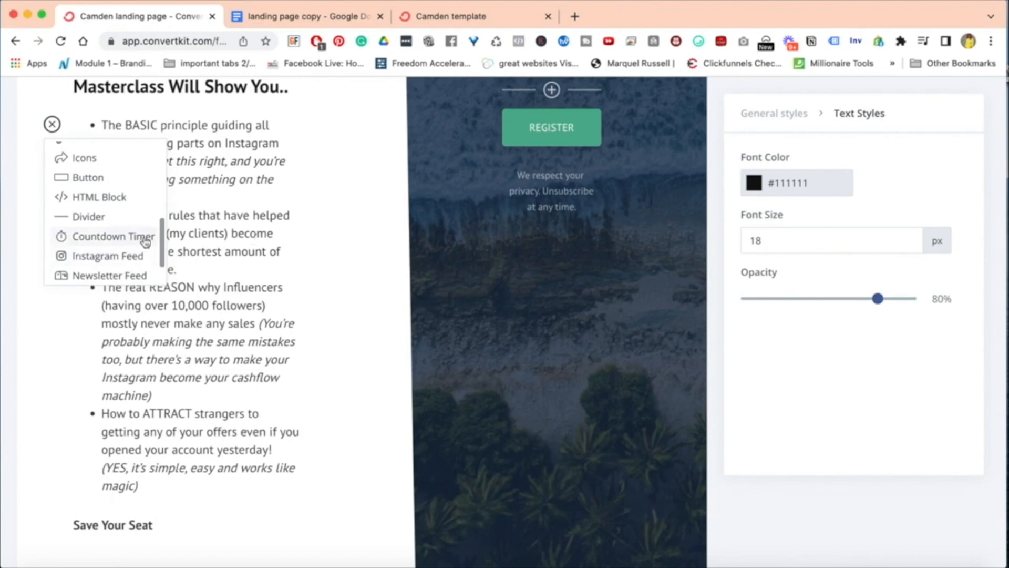
{"action": "scroll", "coordinate": [109, 239], "scroll_direction": "down", "scroll_amount": 2}
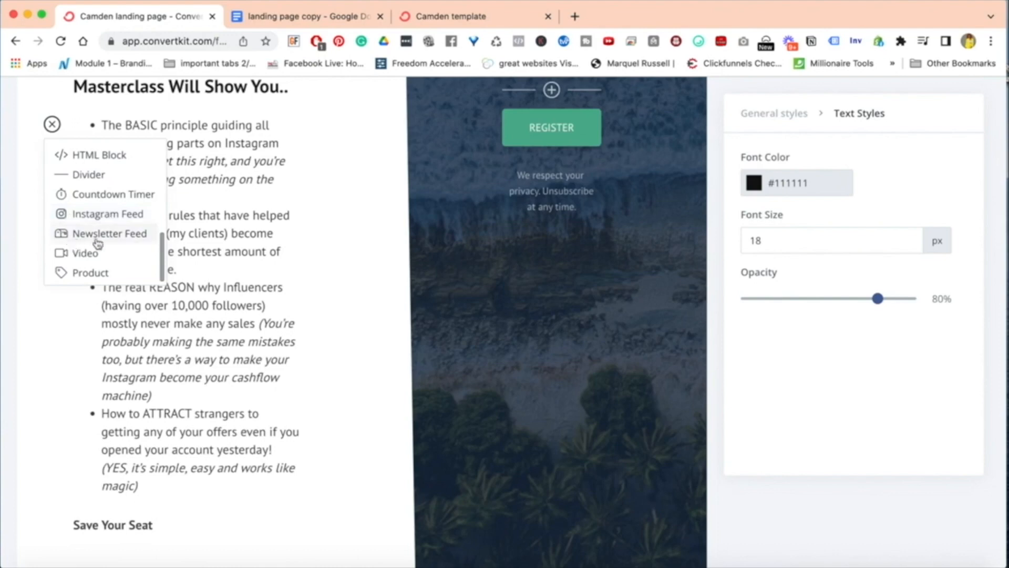
{"action": "scroll", "coordinate": [121, 239], "scroll_direction": "down", "scroll_amount": 1}
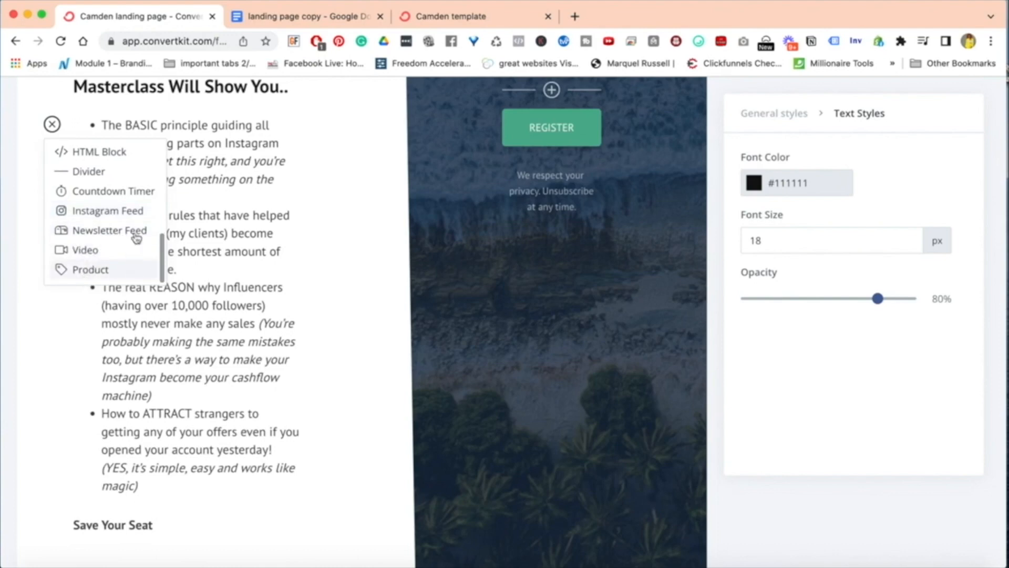
{"action": "scroll", "coordinate": [132, 260], "scroll_direction": "up", "scroll_amount": 5}
{"action": "left_click", "coordinate": [356, 252]}
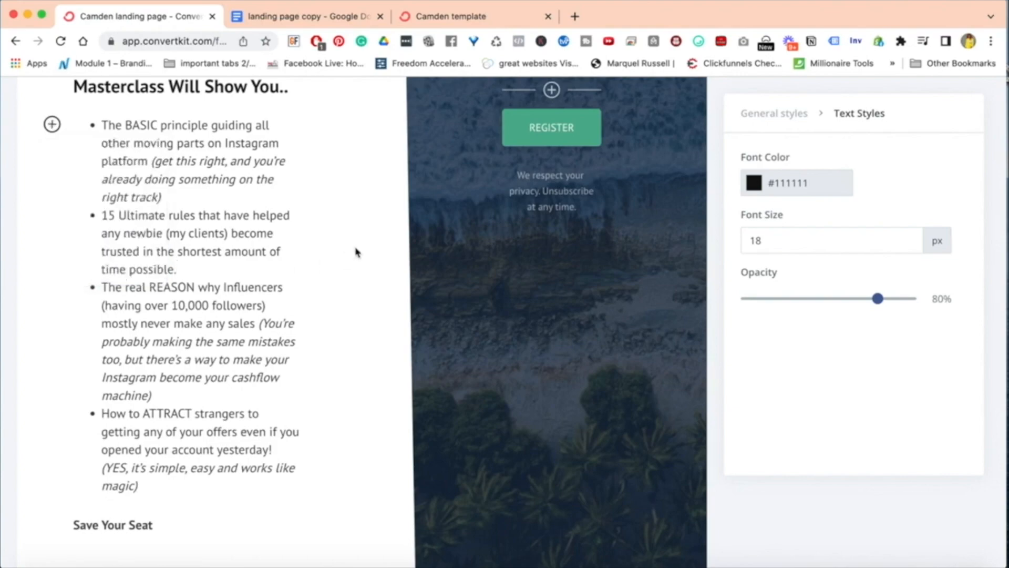
Look over the page copy and recheck the insertable block options for the bullet list, leaving the list as is.
{"action": "scroll", "coordinate": [356, 253], "scroll_direction": "up", "scroll_amount": 13}
{"action": "scroll", "coordinate": [356, 252], "scroll_direction": "down", "scroll_amount": 12}
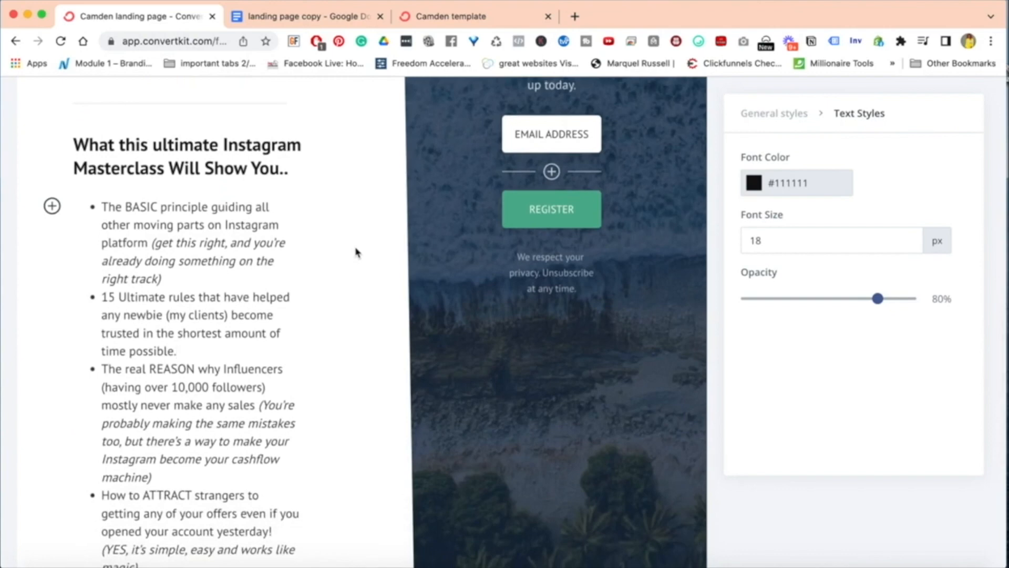
{"action": "scroll", "coordinate": [356, 252], "scroll_direction": "down", "scroll_amount": 5}
{"action": "scroll", "coordinate": [356, 252], "scroll_direction": "up", "scroll_amount": 6}
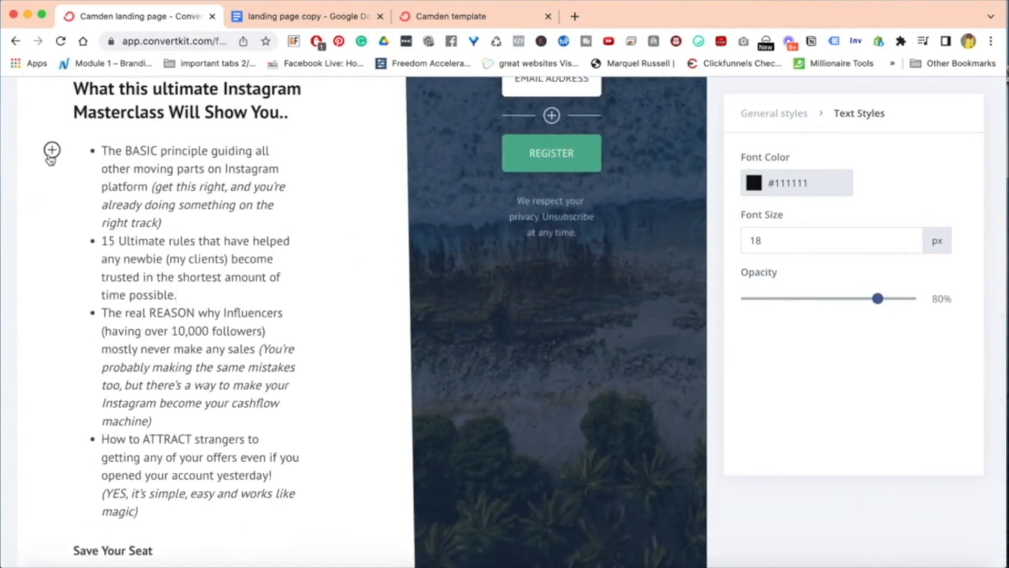
{"action": "left_click", "coordinate": [51, 154]}
{"action": "scroll", "coordinate": [84, 199], "scroll_direction": "down", "scroll_amount": 5}
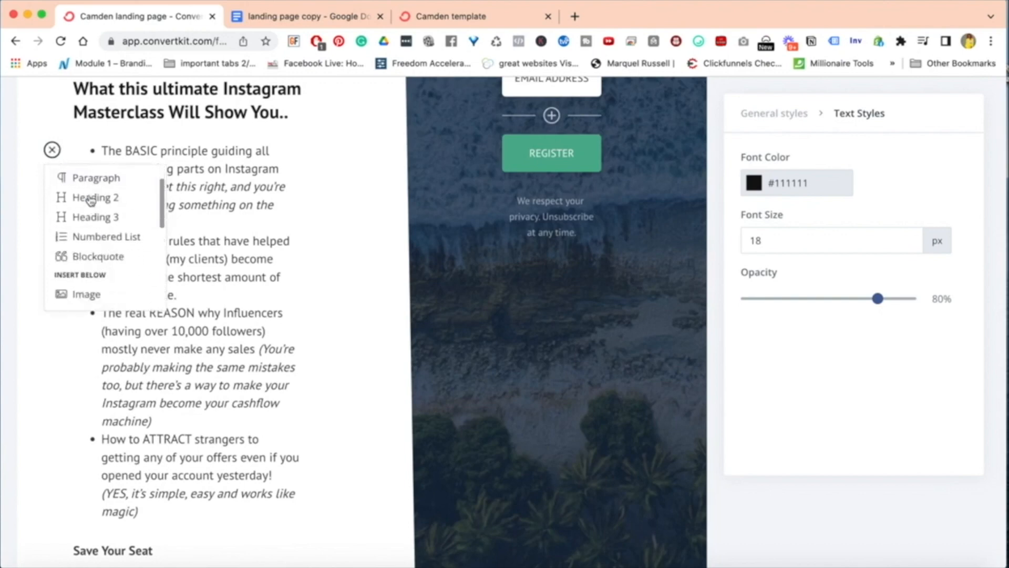
{"action": "scroll", "coordinate": [77, 254], "scroll_direction": "down", "scroll_amount": 1}
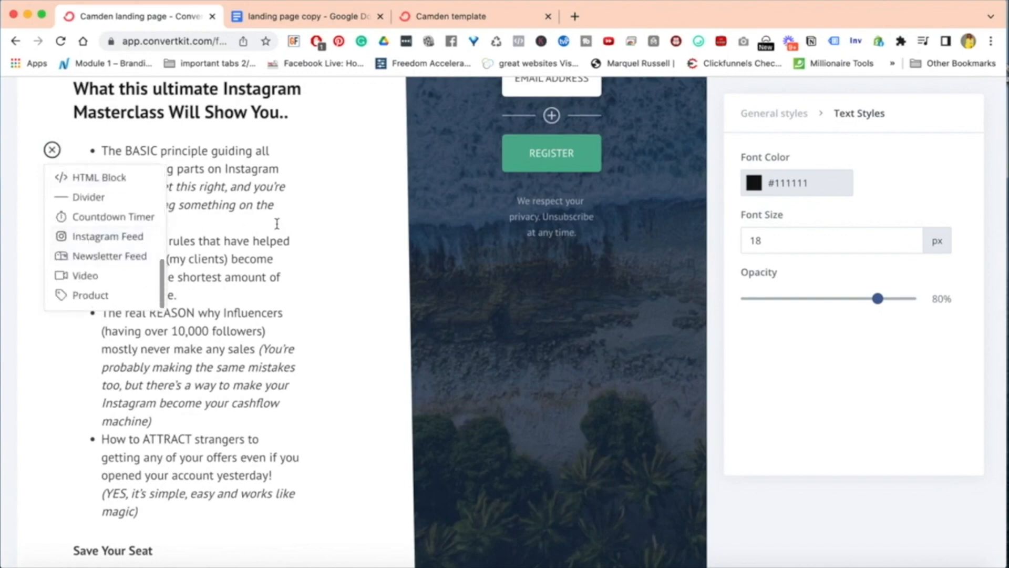
{"action": "left_click", "coordinate": [182, 216]}
Select the presenter's round profile photo and open the media library for replacing it.
{"action": "scroll", "coordinate": [123, 428], "scroll_direction": "down", "scroll_amount": 8}
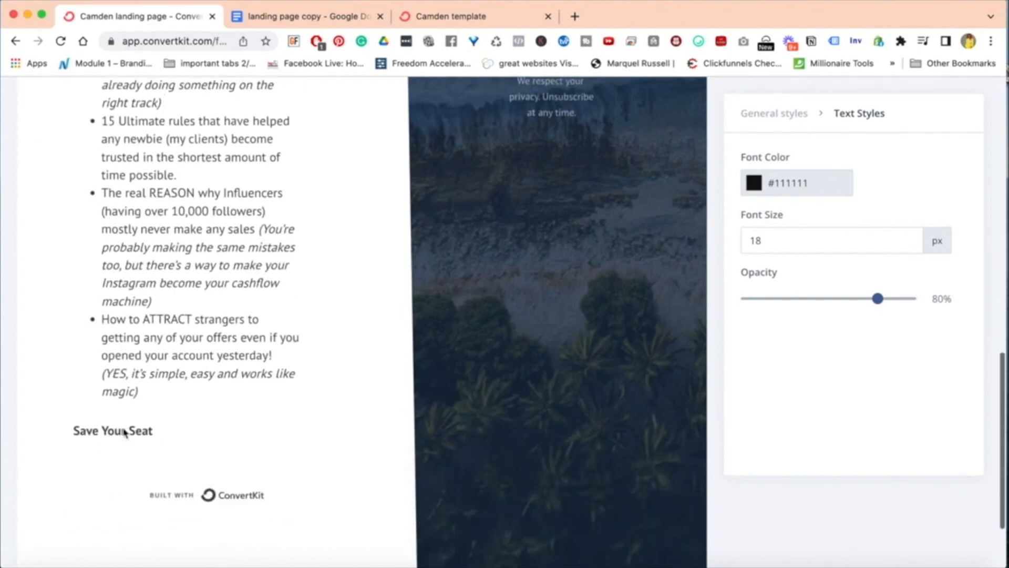
{"action": "scroll", "coordinate": [148, 362], "scroll_direction": "up", "scroll_amount": 13}
{"action": "scroll", "coordinate": [189, 334], "scroll_direction": "up", "scroll_amount": 2}
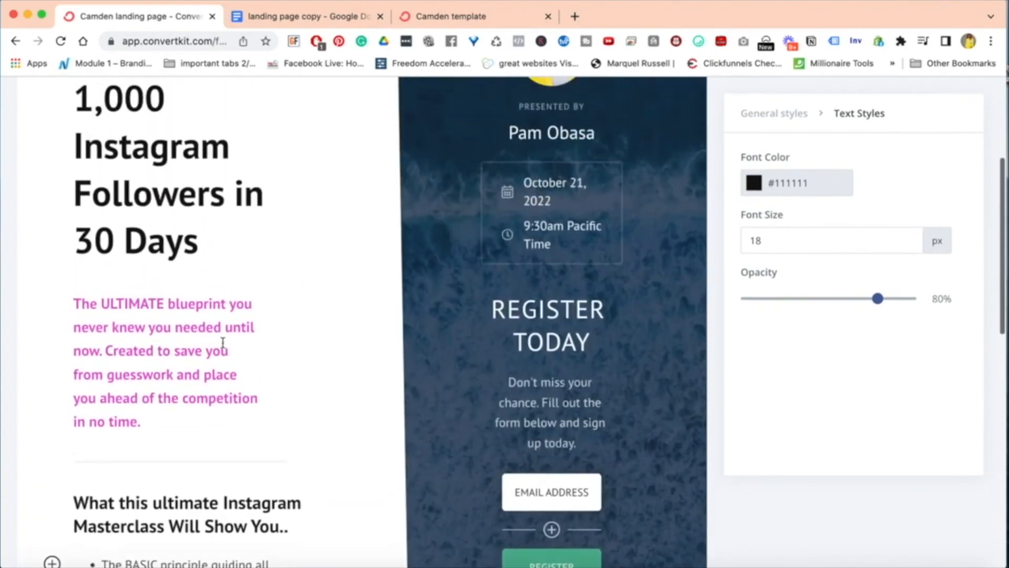
{"action": "scroll", "coordinate": [500, 280], "scroll_direction": "up", "scroll_amount": 3}
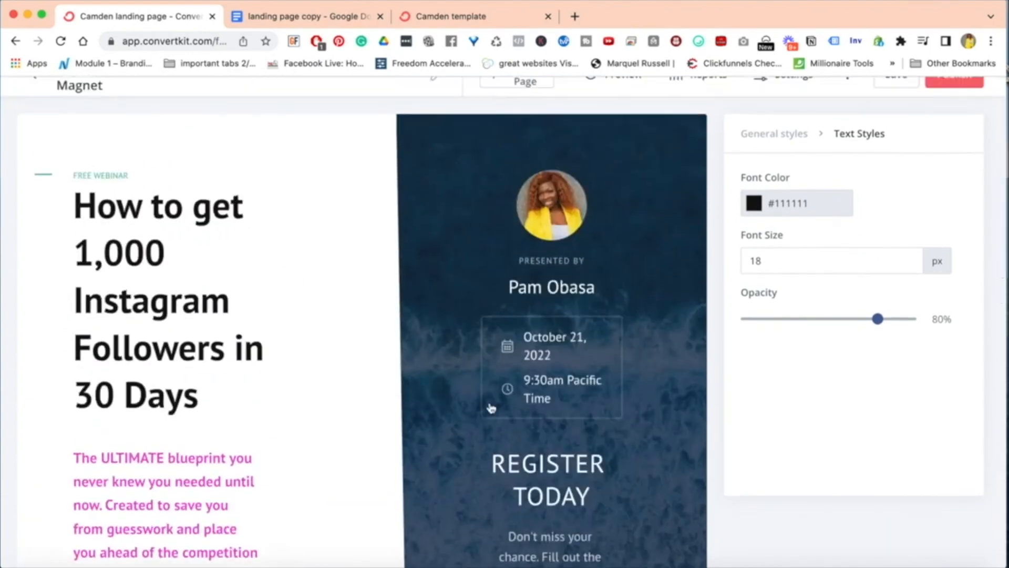
{"action": "left_click", "coordinate": [557, 206]}
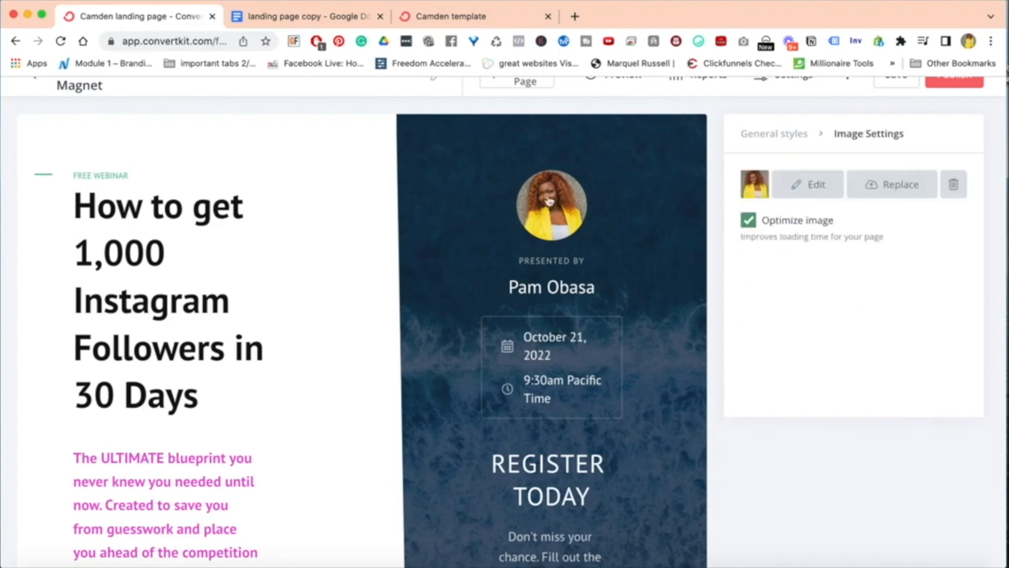
{"action": "left_click", "coordinate": [902, 185]}
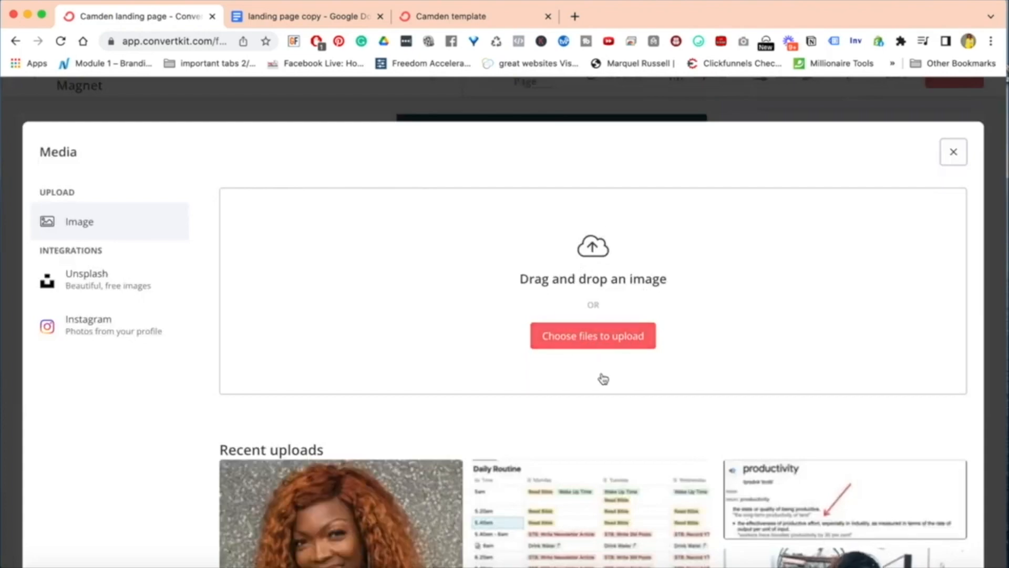
Browse the recent uploads in the media library, loading additional images, and close it without choosing a replacement.
{"action": "scroll", "coordinate": [603, 378], "scroll_direction": "down", "scroll_amount": 10}
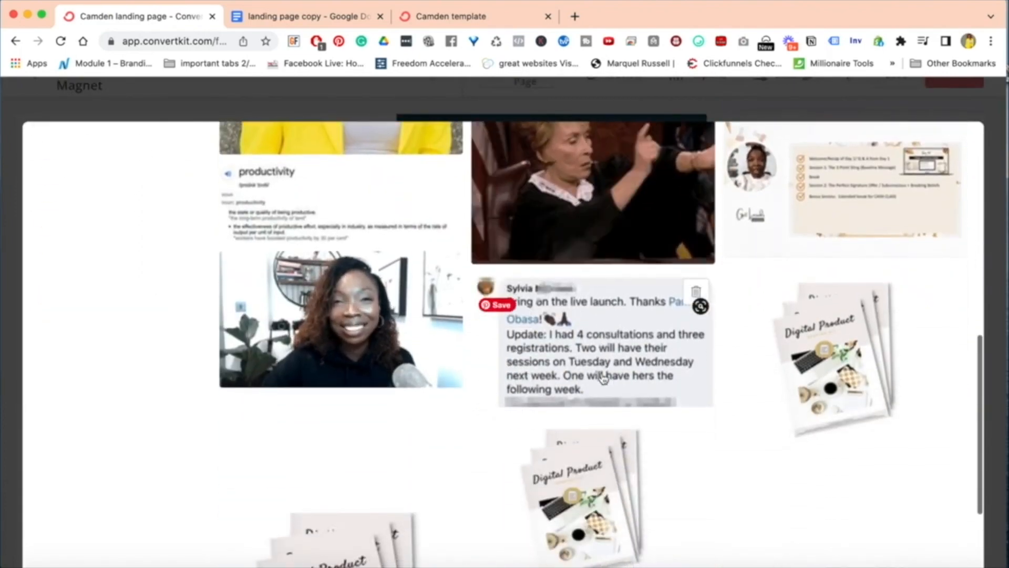
{"action": "scroll", "coordinate": [603, 377], "scroll_direction": "down", "scroll_amount": 8}
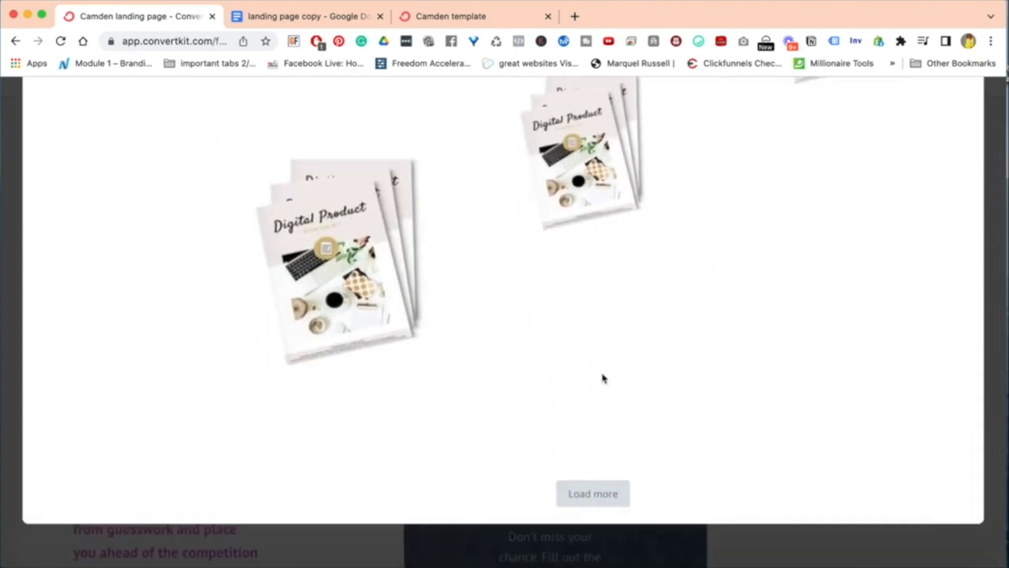
{"action": "left_click", "coordinate": [593, 493]}
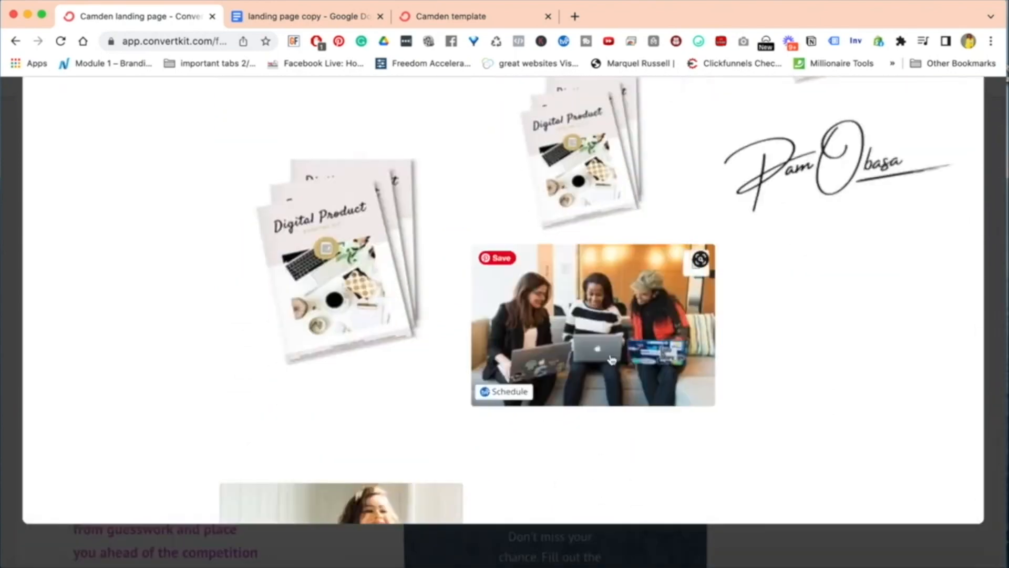
{"action": "scroll", "coordinate": [538, 357], "scroll_direction": "down", "scroll_amount": 10}
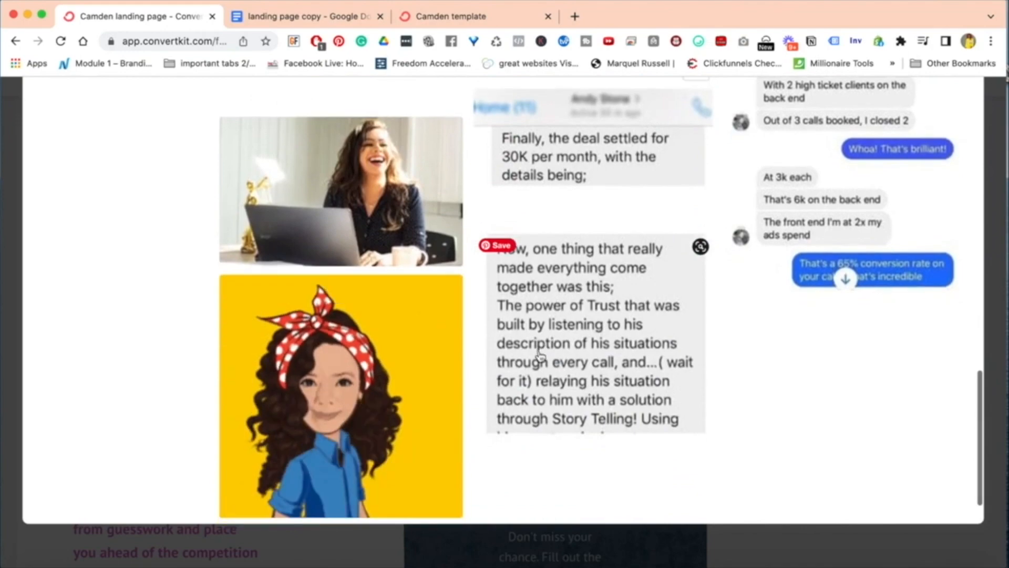
{"action": "scroll", "coordinate": [539, 357], "scroll_direction": "down", "scroll_amount": 6}
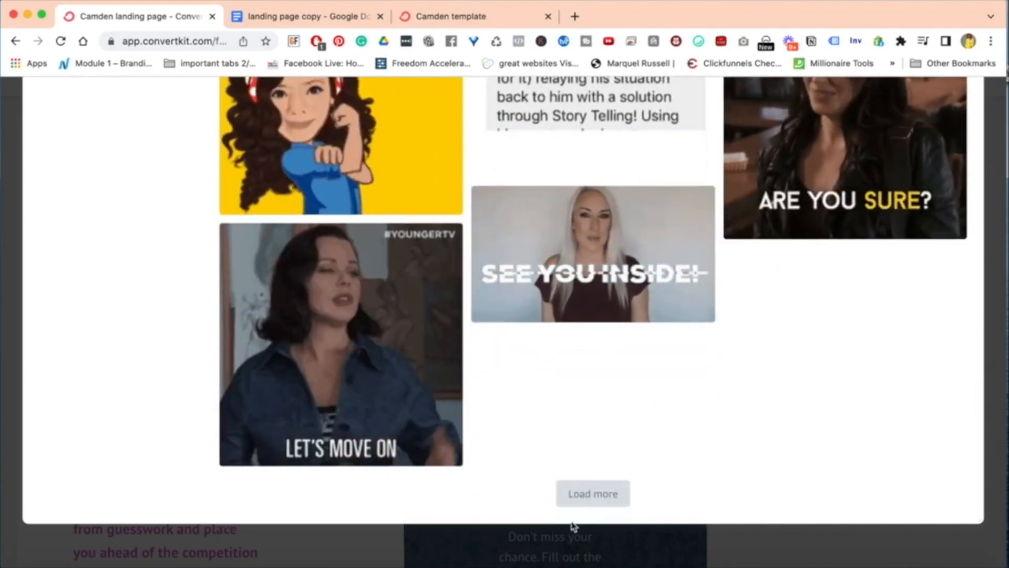
{"action": "scroll", "coordinate": [507, 428], "scroll_direction": "down", "scroll_amount": 5}
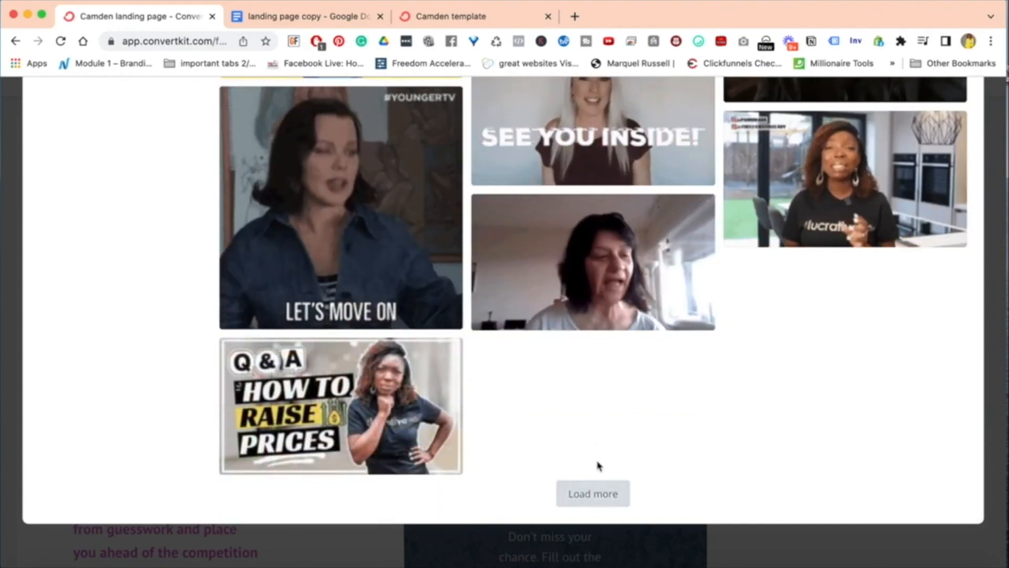
{"action": "left_click", "coordinate": [594, 494]}
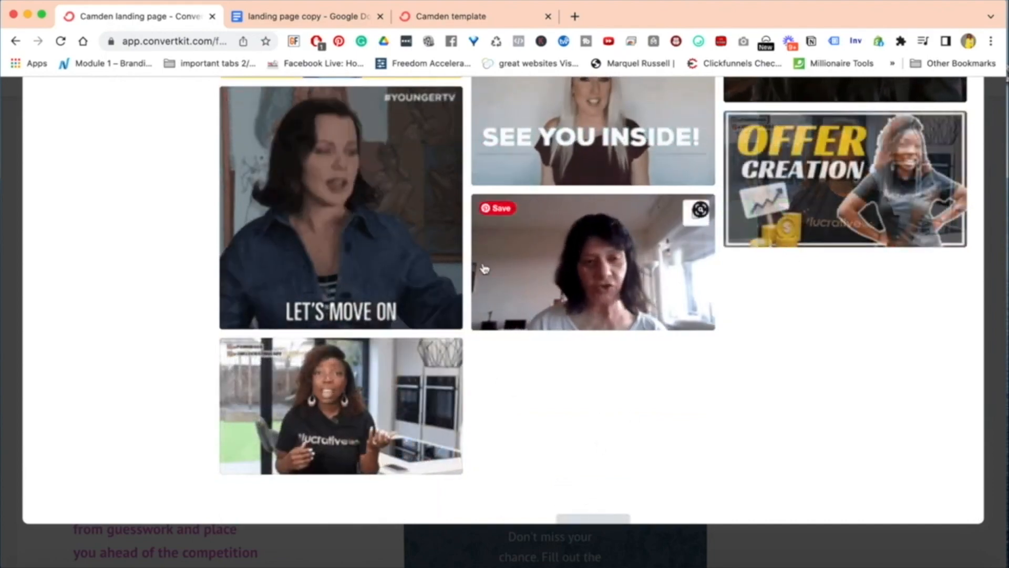
{"action": "scroll", "coordinate": [484, 269], "scroll_direction": "up", "scroll_amount": 20}
{"action": "scroll", "coordinate": [484, 269], "scroll_direction": "down", "scroll_amount": 8}
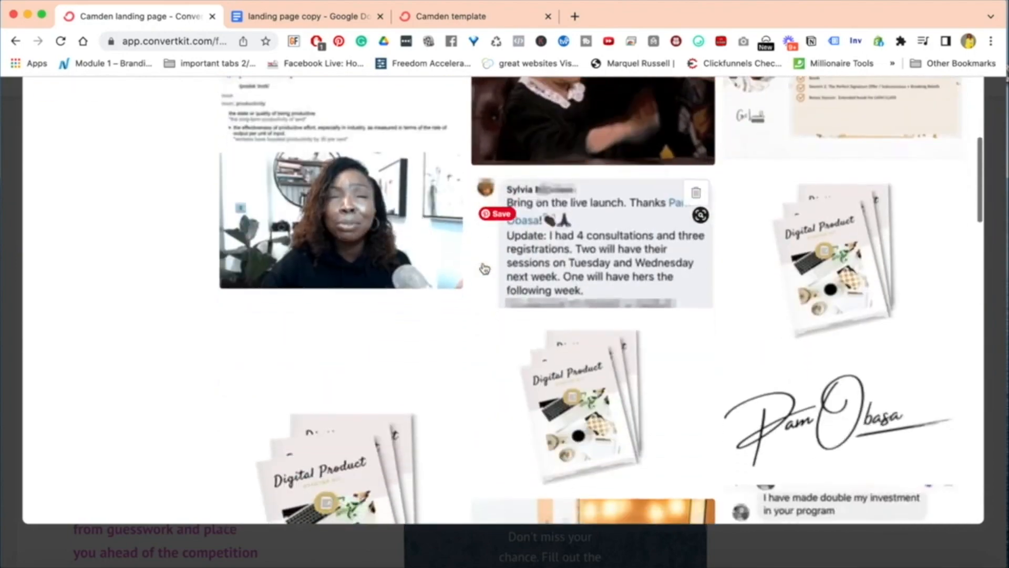
{"action": "scroll", "coordinate": [484, 269], "scroll_direction": "up", "scroll_amount": 10}
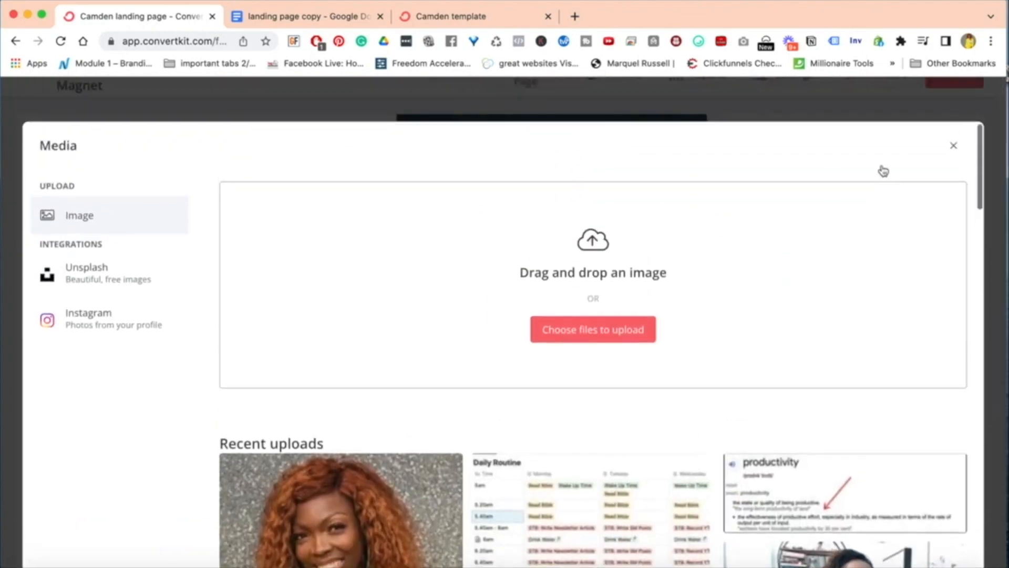
{"action": "left_click", "coordinate": [953, 146]}
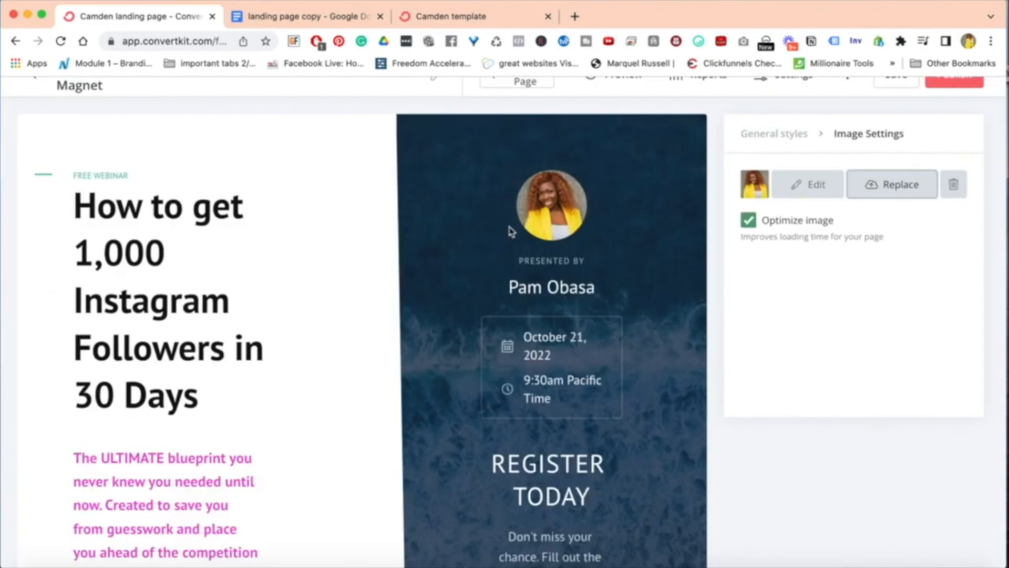
Reopen the media library for the profile photo, browse the recent uploads, and close it without choosing a replacement.
{"action": "left_click", "coordinate": [890, 187]}
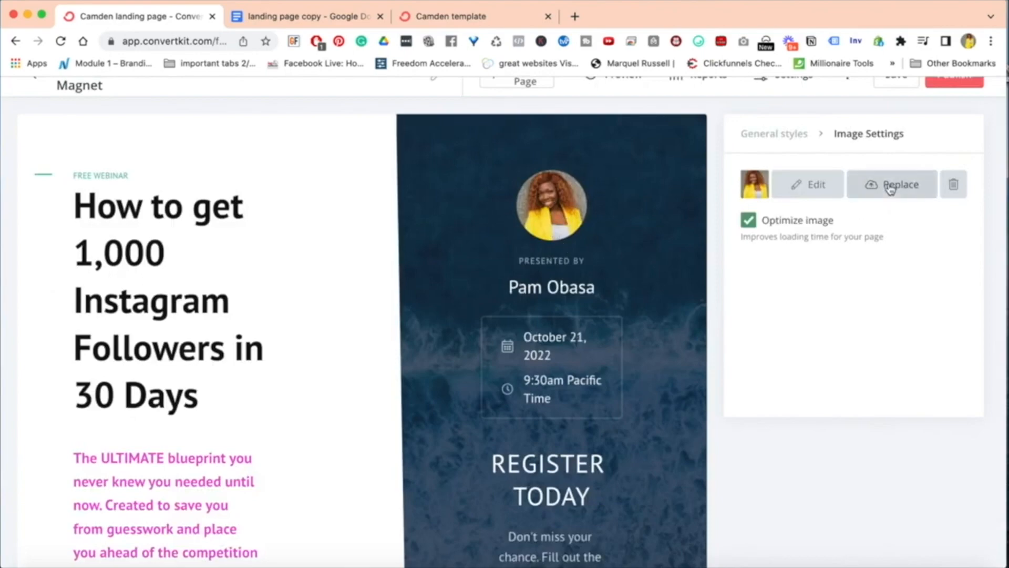
{"action": "scroll", "coordinate": [514, 350], "scroll_direction": "down", "scroll_amount": 15}
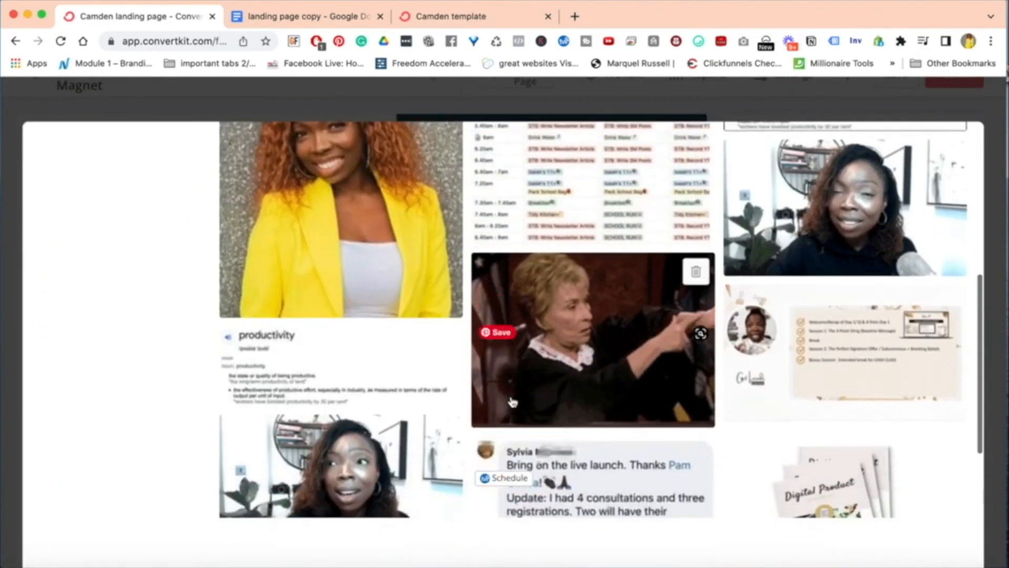
{"action": "scroll", "coordinate": [512, 402], "scroll_direction": "down", "scroll_amount": 3}
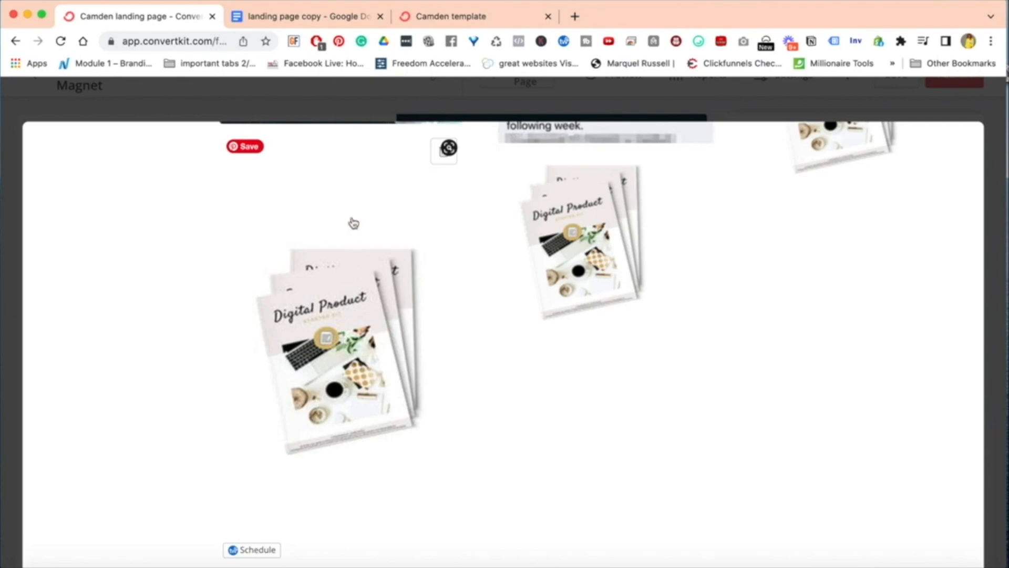
{"action": "left_click", "coordinate": [349, 351]}
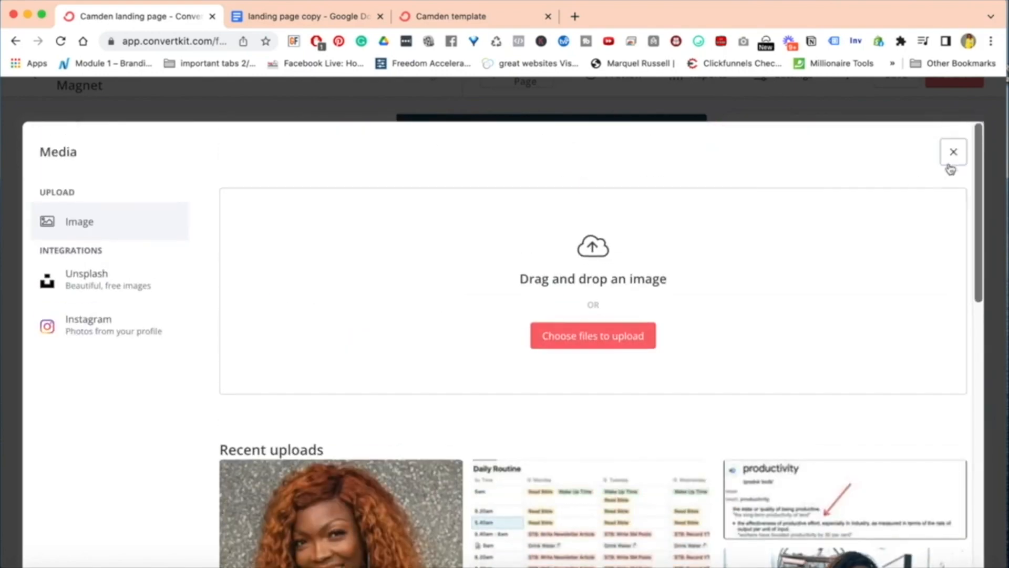
{"action": "left_click", "coordinate": [951, 158]}
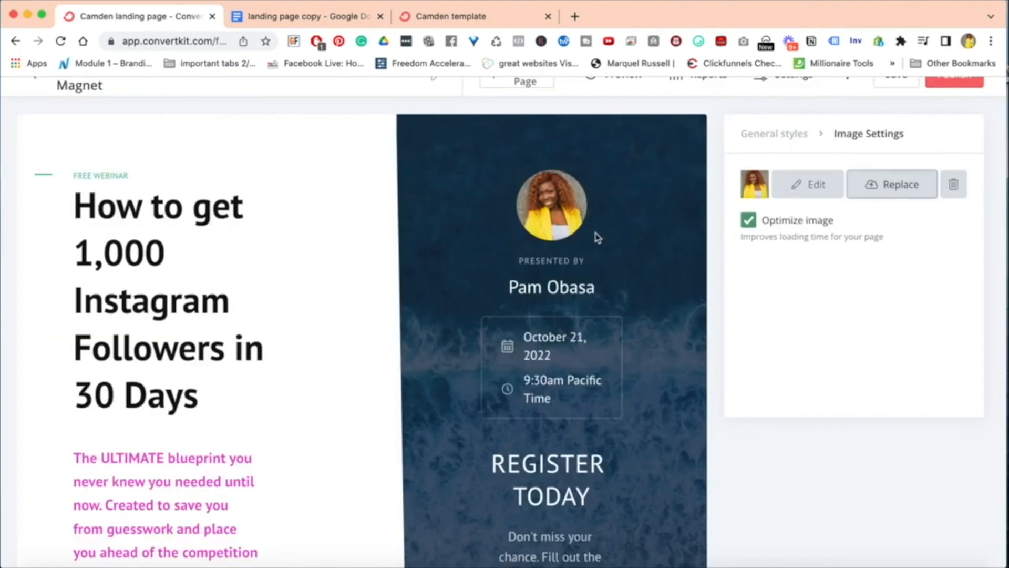
Look at the settings of the event date and time block and of the email address field.
{"action": "scroll", "coordinate": [578, 368], "scroll_direction": "down", "scroll_amount": 3}
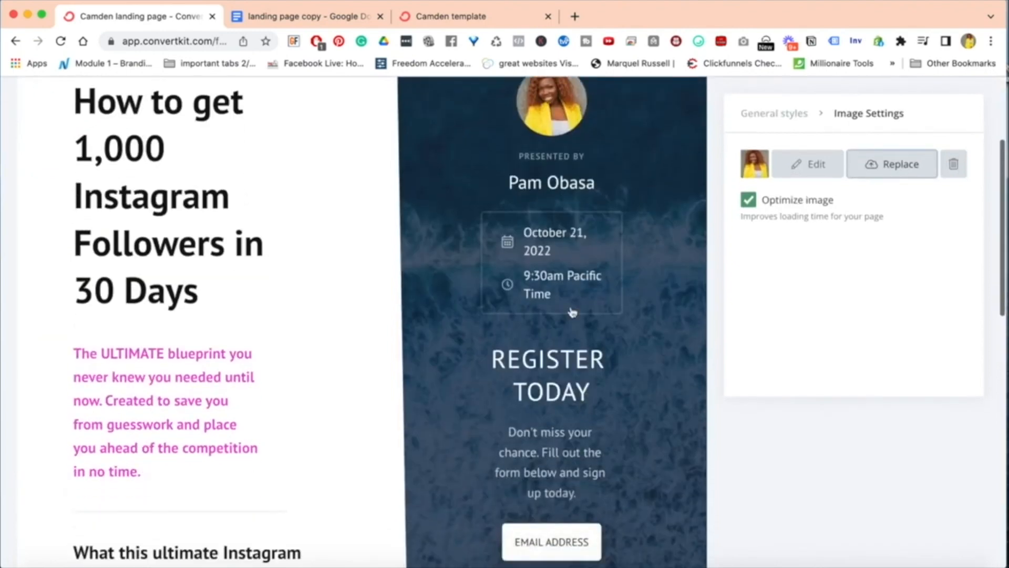
{"action": "left_click", "coordinate": [549, 270]}
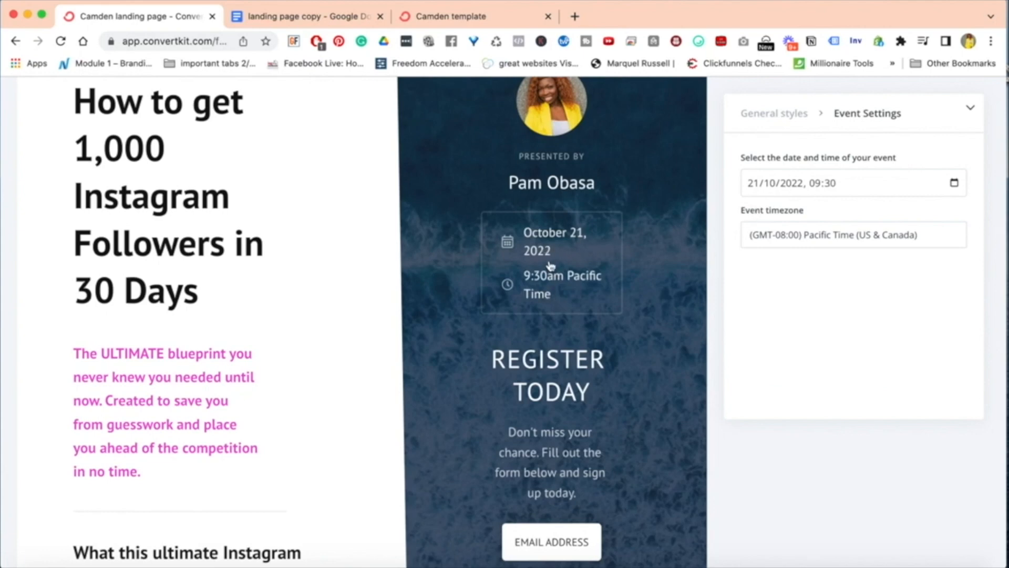
{"action": "scroll", "coordinate": [585, 328], "scroll_direction": "down", "scroll_amount": 4}
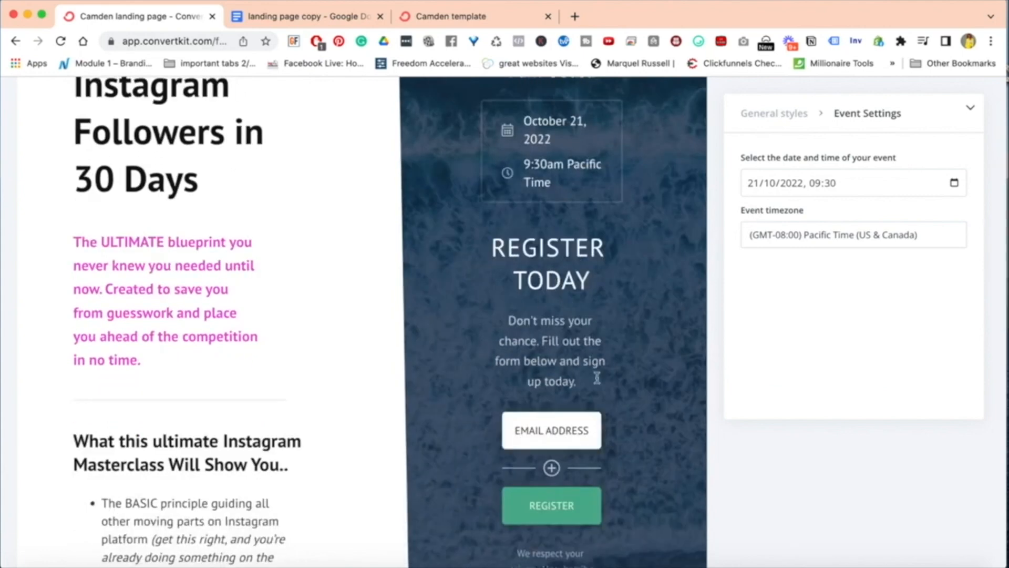
{"action": "scroll", "coordinate": [598, 382], "scroll_direction": "down", "scroll_amount": 1}
{"action": "left_click", "coordinate": [532, 314]}
Try JOIN NOW as the REGISTER button's label, clear it, and set the label to SAVE YOUR SEAT.
{"action": "scroll", "coordinate": [578, 316], "scroll_direction": "down", "scroll_amount": 3}
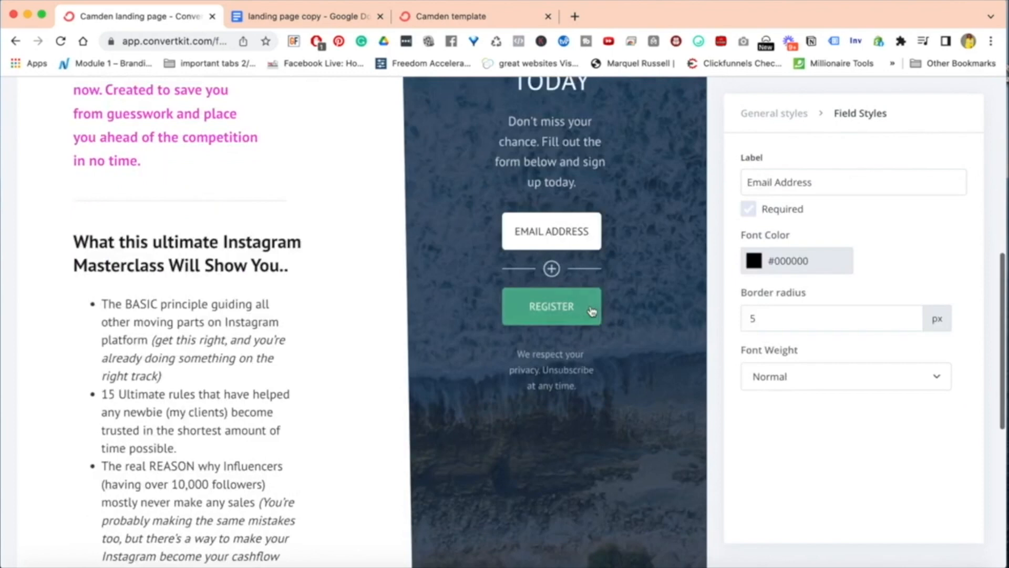
{"action": "left_click", "coordinate": [586, 310]}
{"action": "double_click", "coordinate": [562, 309]}
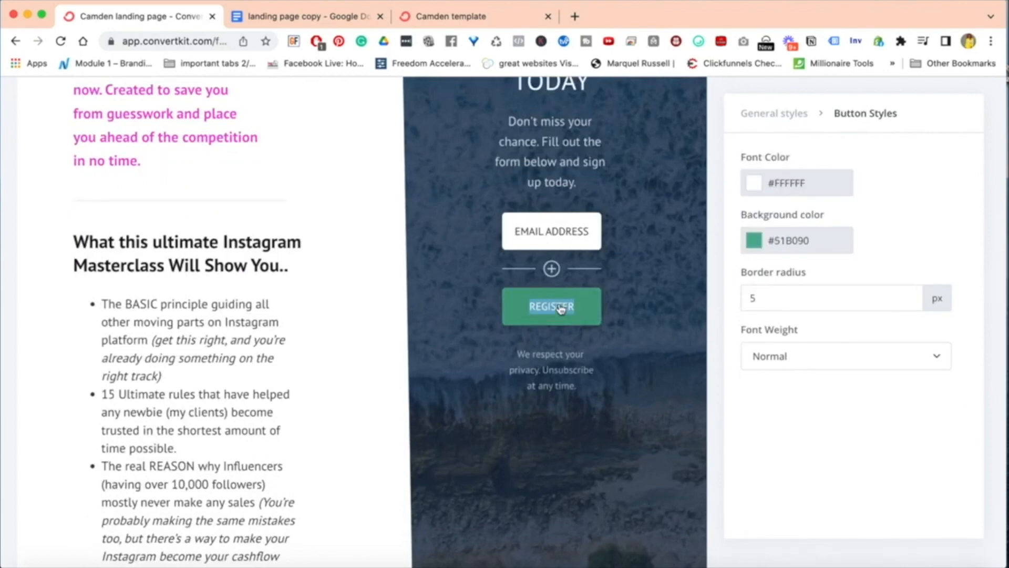
{"action": "type", "text": "JOIN NOW"}
{"action": "key", "text": "BackSpace"}
{"action": "key", "text": "BackSpace"}
{"action": "key", "text": "BackSpace"}
{"action": "key", "text": "BackSpace"}
{"action": "key", "text": "BackSpace"}
{"action": "key", "text": "BackSpace"}
{"action": "key", "text": "BackSpace"}
{"action": "key", "text": "BackSpace"}
{"action": "type", "text": "SAVE YOUR SEAT"}
Set the SAVE YOUR SEAT button's background color to olive yellow #B0AE51.
{"action": "left_click", "coordinate": [779, 241]}
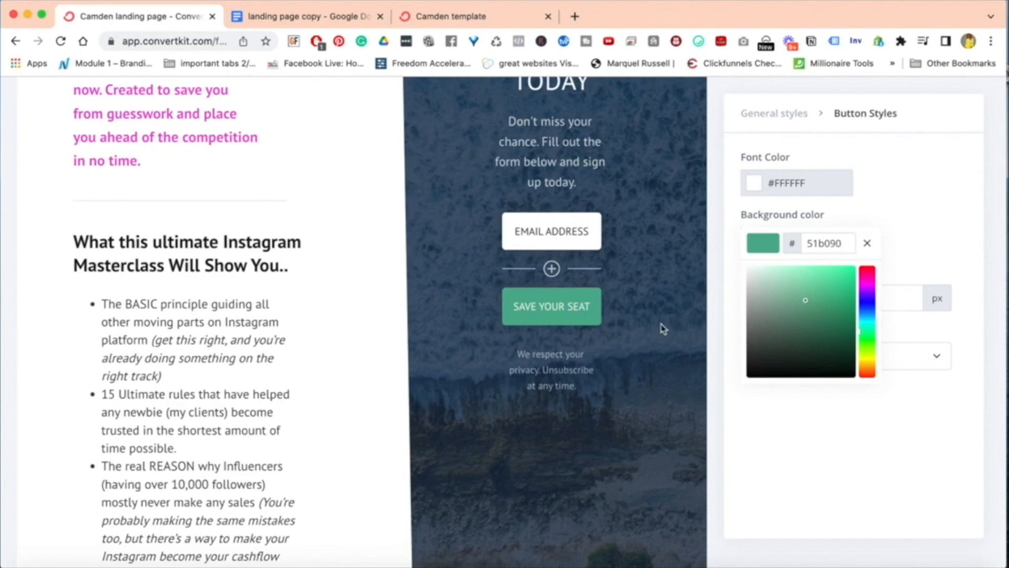
{"action": "left_click", "coordinate": [873, 362]}
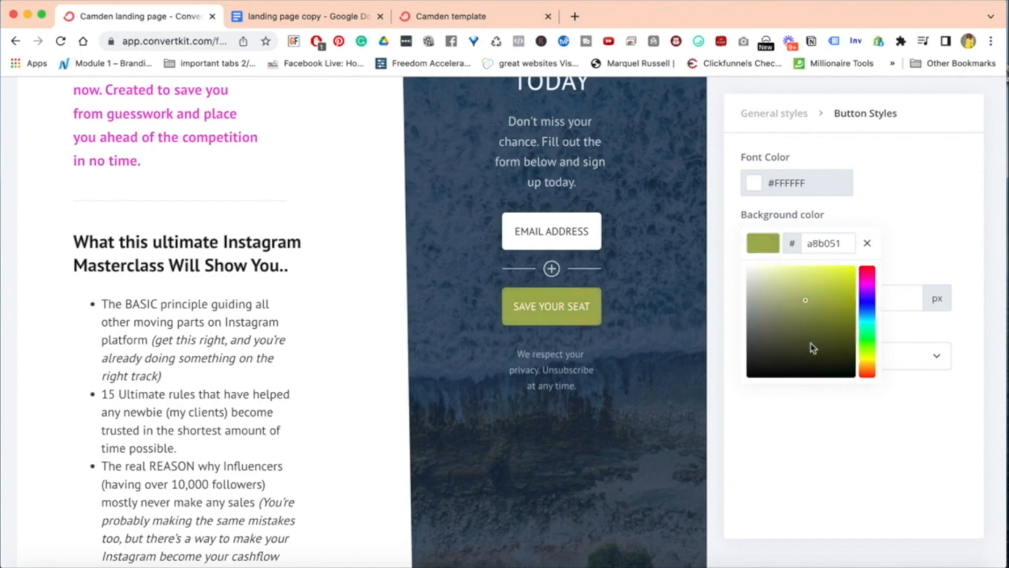
{"action": "left_click_drag", "start_coordinate": [872, 362], "coordinate": [871, 362]}
{"action": "left_click_drag", "start_coordinate": [870, 365], "coordinate": [872, 364]}
{"action": "scroll", "coordinate": [469, 390], "scroll_direction": "up", "scroll_amount": 3}
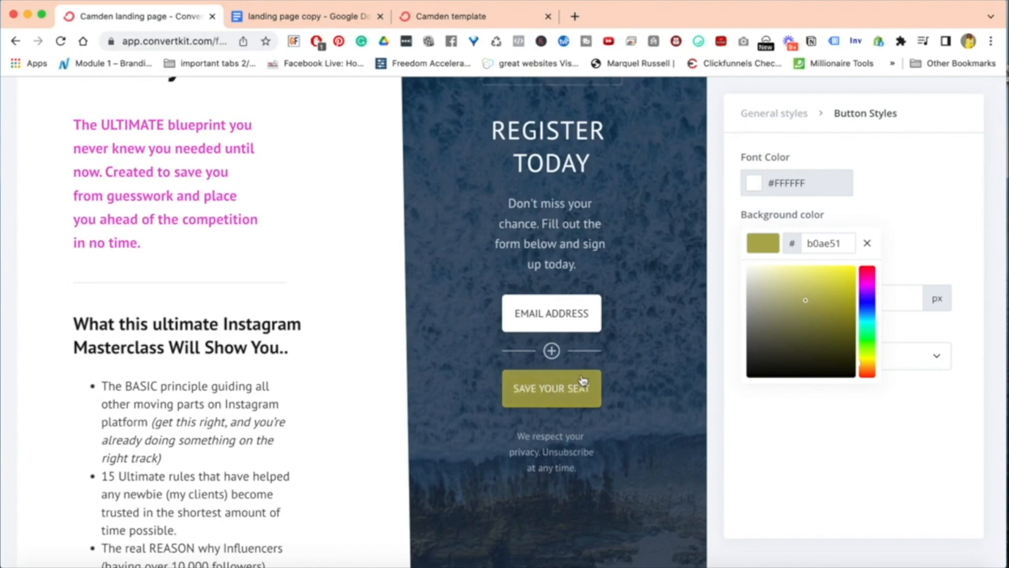
{"action": "scroll", "coordinate": [112, 263], "scroll_direction": "up", "scroll_amount": 5}
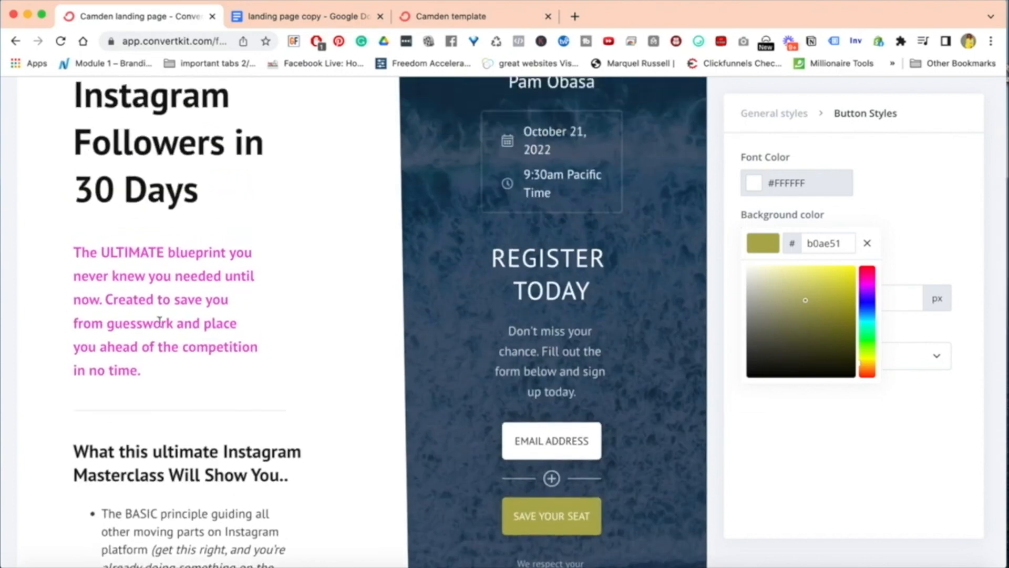
{"action": "scroll", "coordinate": [159, 321], "scroll_direction": "up", "scroll_amount": 5}
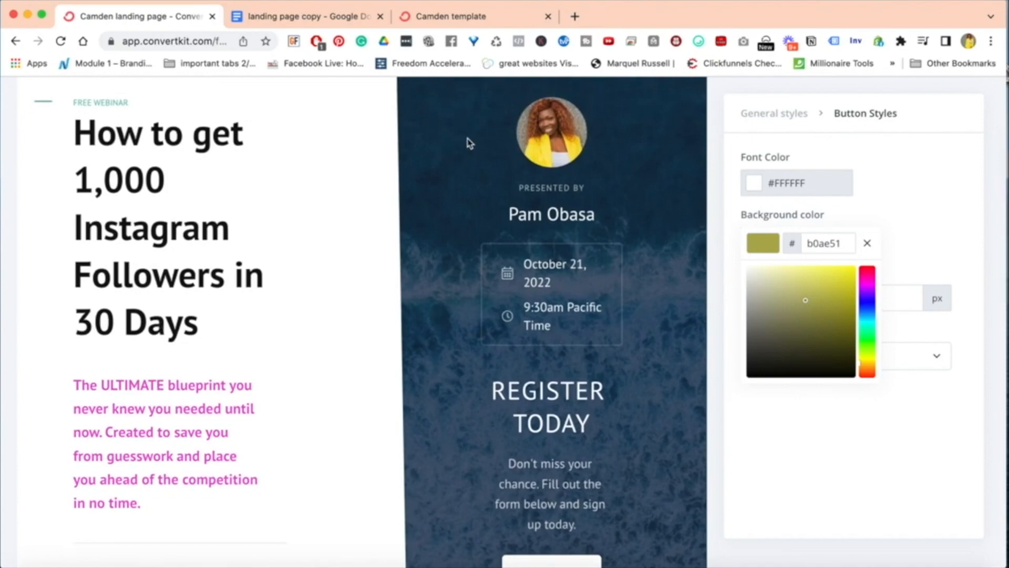
{"action": "left_click", "coordinate": [470, 143]}
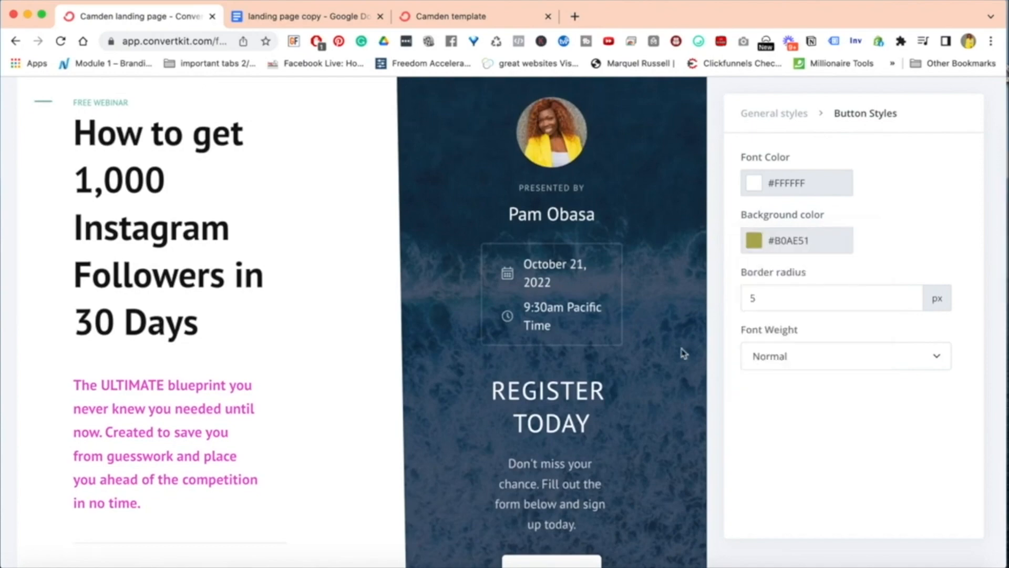
Look over the whole page from the headline down to the ConvertKit footer and back.
{"action": "scroll", "coordinate": [683, 351], "scroll_direction": "down", "scroll_amount": 15}
{"action": "scroll", "coordinate": [682, 351], "scroll_direction": "down", "scroll_amount": 6}
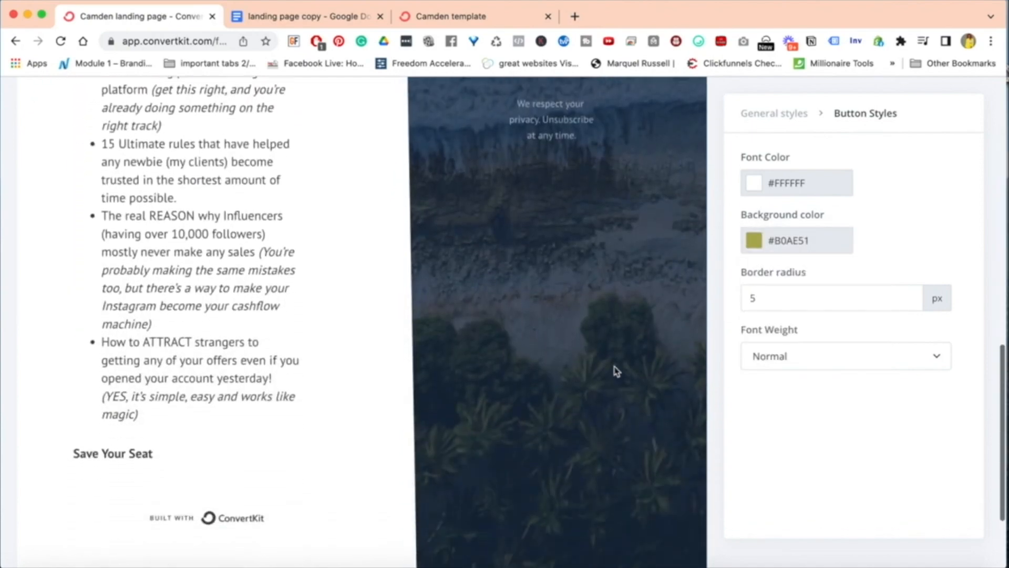
{"action": "scroll", "coordinate": [618, 300], "scroll_direction": "up", "scroll_amount": 20}
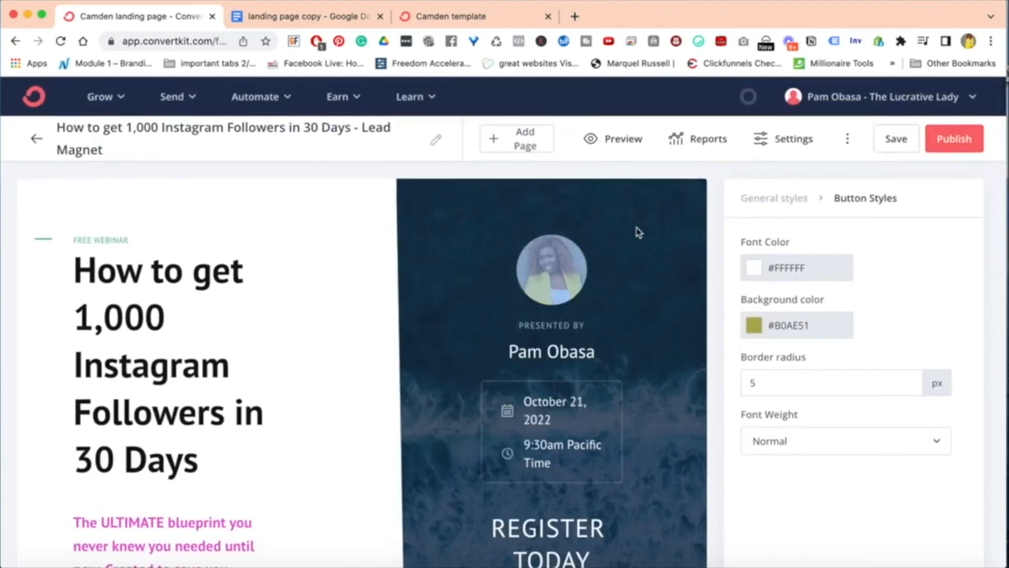
{"action": "scroll", "coordinate": [561, 418], "scroll_direction": "down", "scroll_amount": 5}
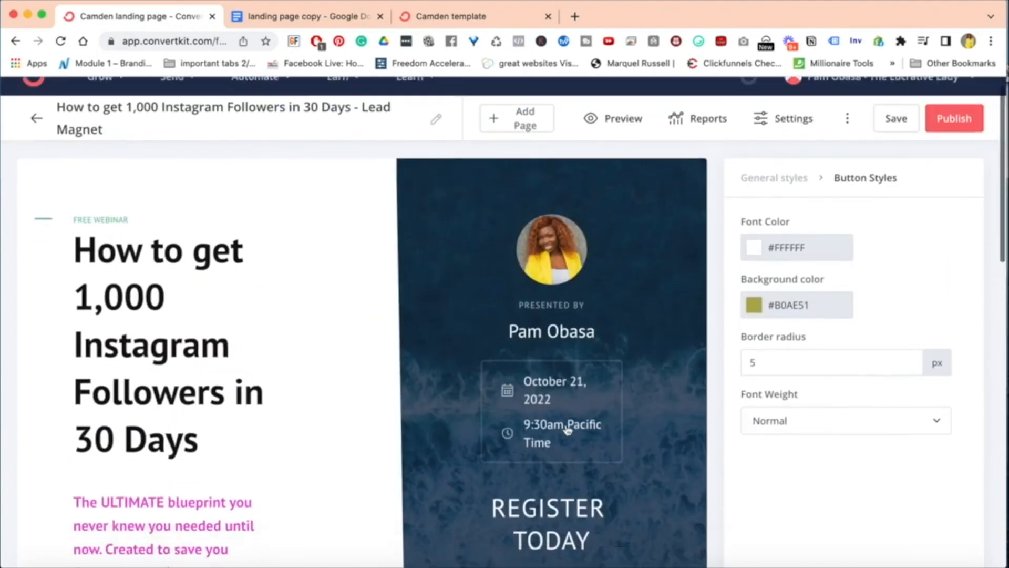
{"action": "scroll", "coordinate": [566, 423], "scroll_direction": "down", "scroll_amount": 4}
{"action": "scroll", "coordinate": [548, 383], "scroll_direction": "up", "scroll_amount": 13}
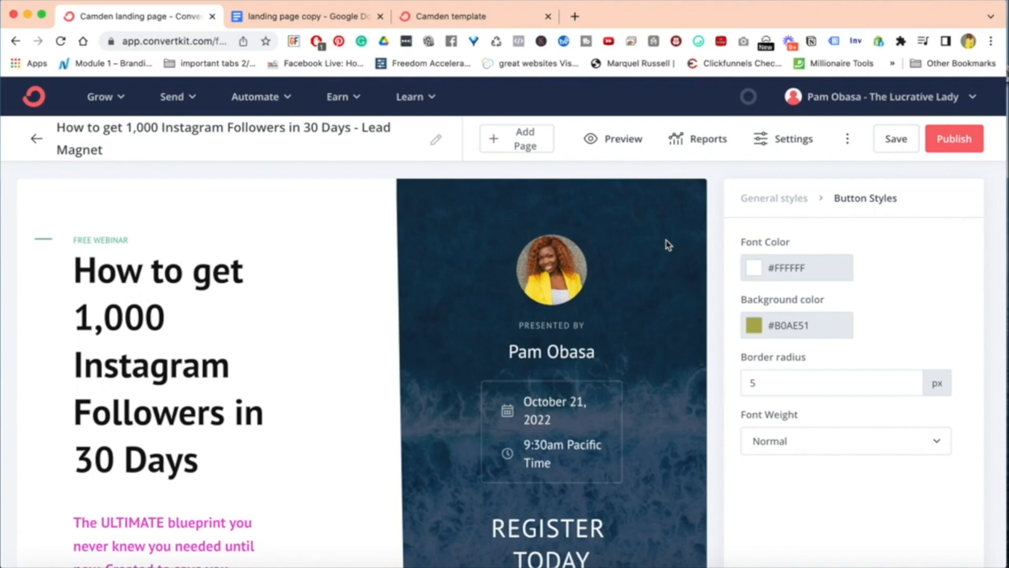
Go to the general styles, browse the image library for the page background, and close it without choosing an image.
{"action": "left_click", "coordinate": [771, 204]}
{"action": "scroll", "coordinate": [779, 445], "scroll_direction": "down", "scroll_amount": 5}
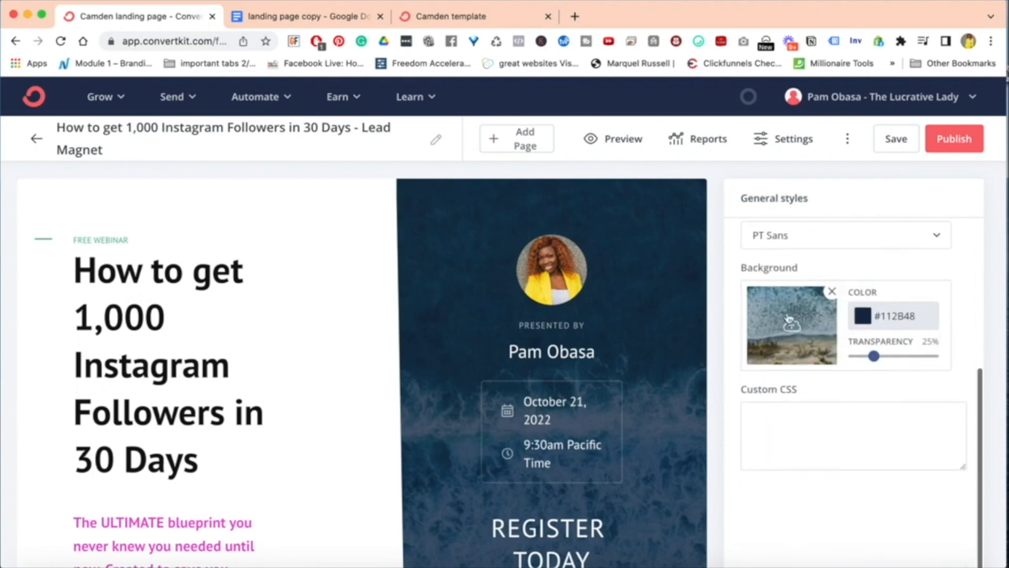
{"action": "double_click", "coordinate": [763, 268]}
{"action": "left_click", "coordinate": [777, 268]}
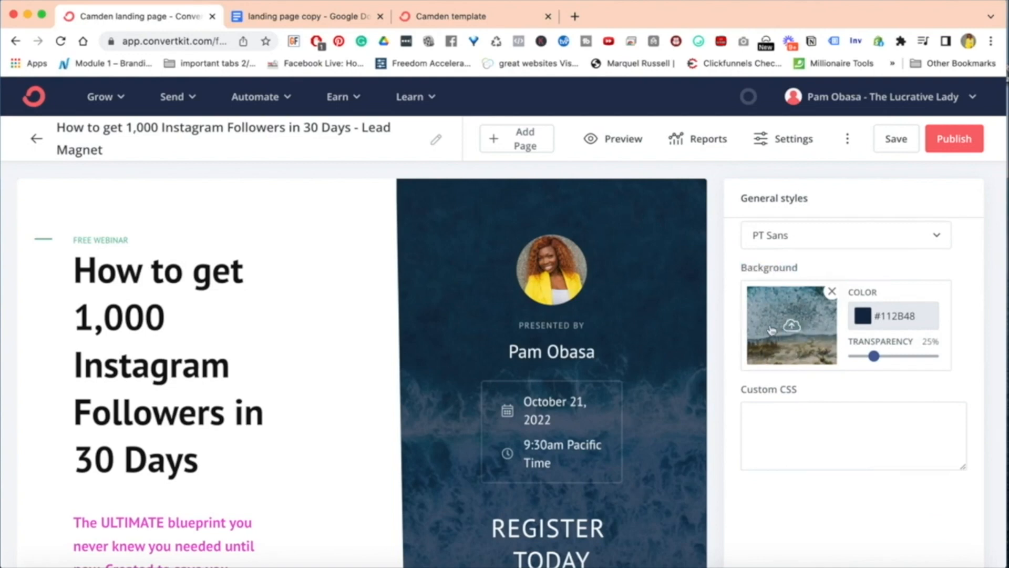
{"action": "left_click", "coordinate": [799, 327]}
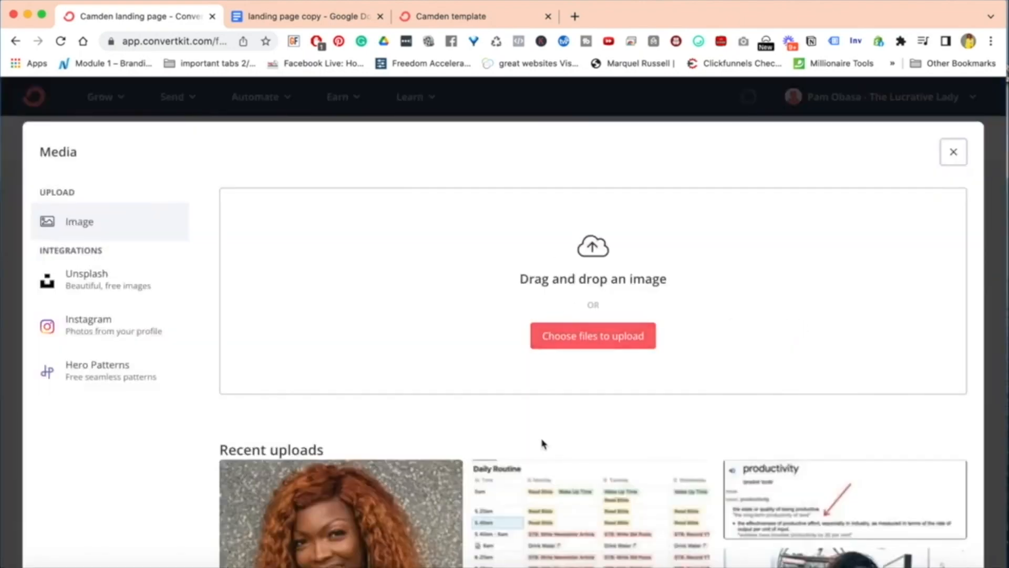
{"action": "scroll", "coordinate": [620, 397], "scroll_direction": "down", "scroll_amount": 5}
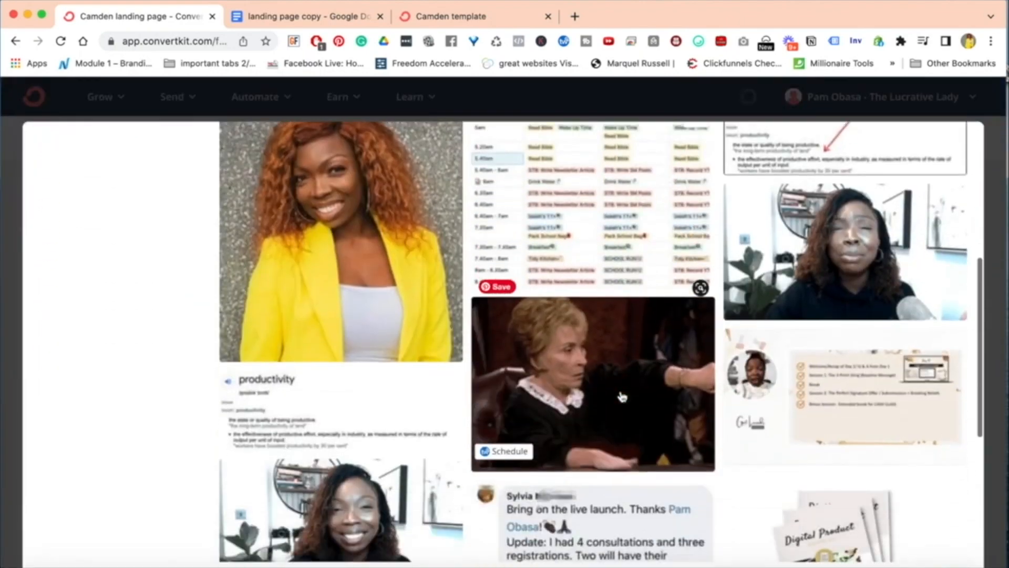
{"action": "scroll", "coordinate": [621, 396], "scroll_direction": "up", "scroll_amount": 5}
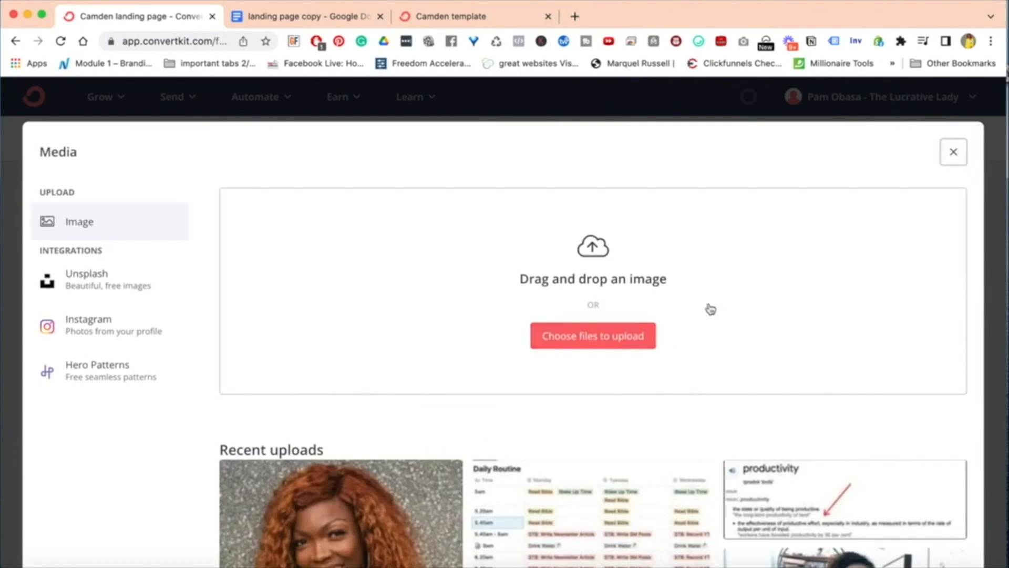
{"action": "left_click", "coordinate": [963, 158]}
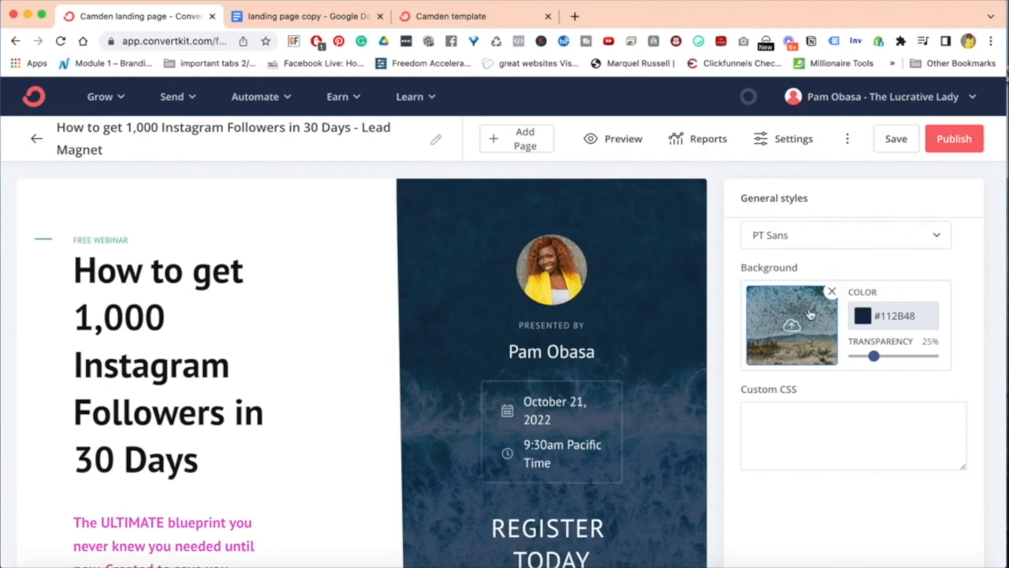
Try blue and purple shades for the background overlay and settle on green #0E7D51.
{"action": "left_click", "coordinate": [864, 315]}
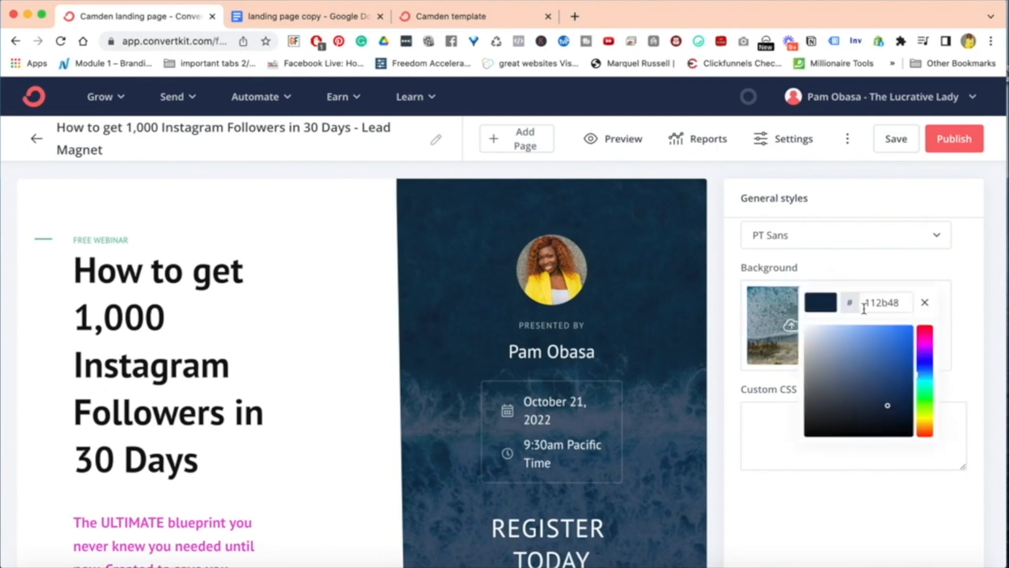
{"action": "left_click", "coordinate": [841, 415]}
{"action": "left_click", "coordinate": [865, 310]}
{"action": "left_click", "coordinate": [902, 386]}
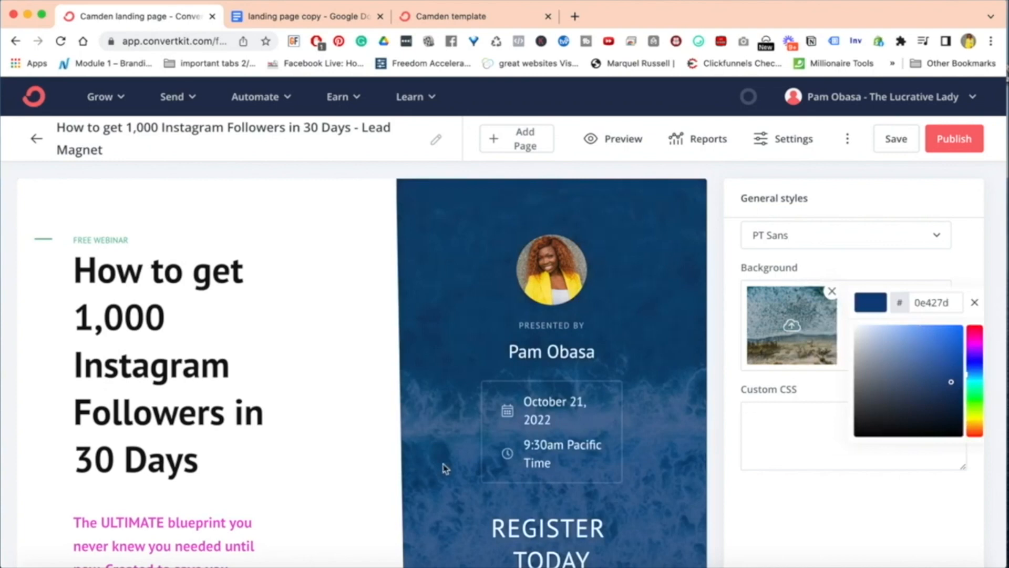
{"action": "left_click", "coordinate": [975, 332]}
{"action": "left_click", "coordinate": [921, 355]}
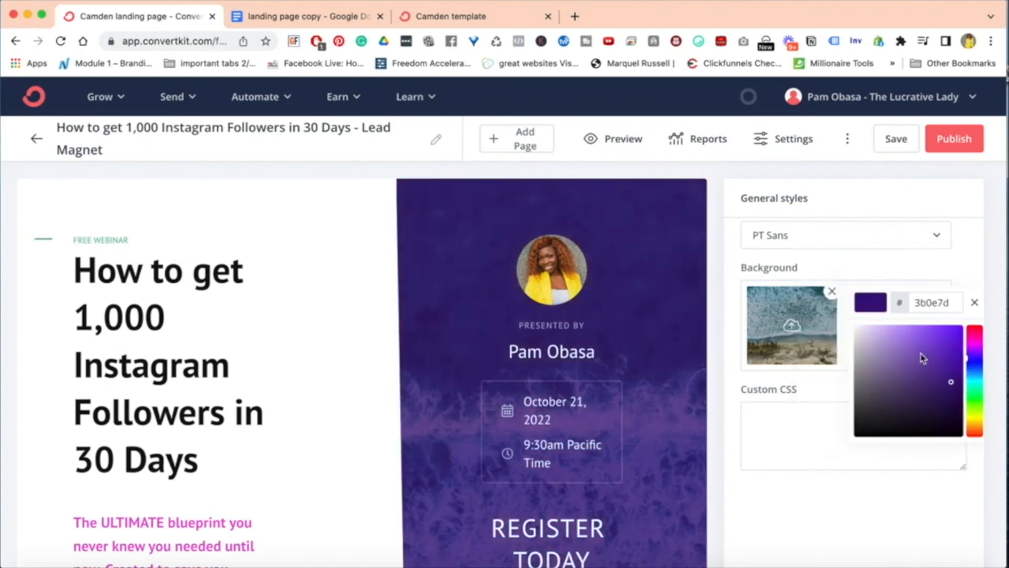
{"action": "left_click", "coordinate": [977, 358]}
{"action": "left_click", "coordinate": [931, 394]}
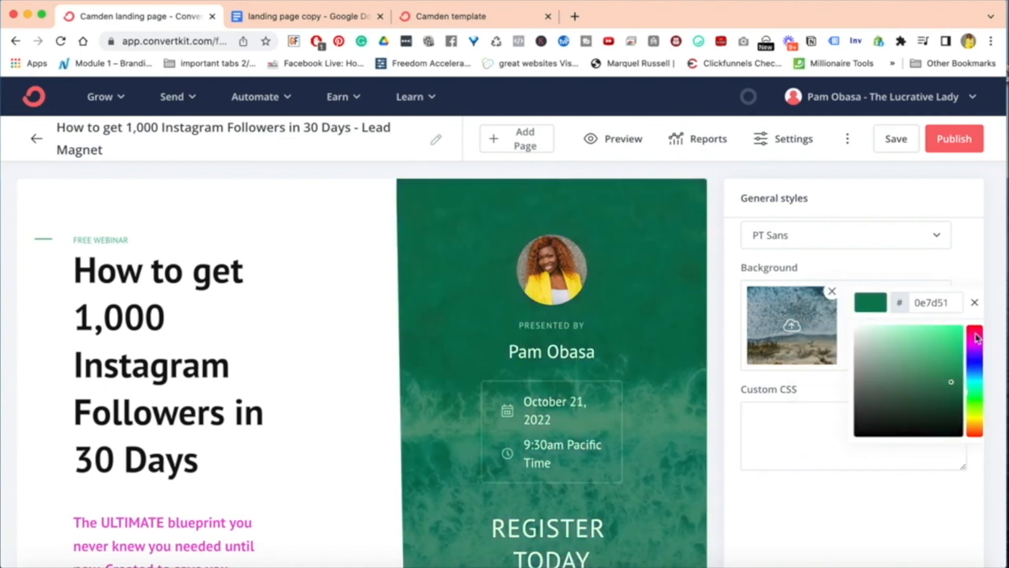
{"action": "left_click", "coordinate": [431, 461]}
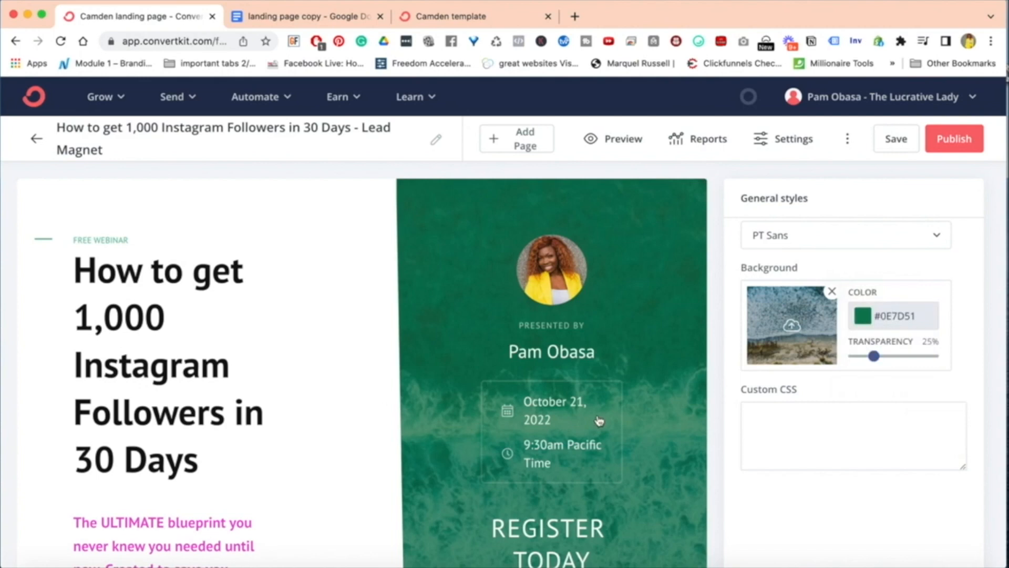
Review the green background behind the event details, sign-up form and button along the page.
{"action": "scroll", "coordinate": [600, 421], "scroll_direction": "down", "scroll_amount": 10}
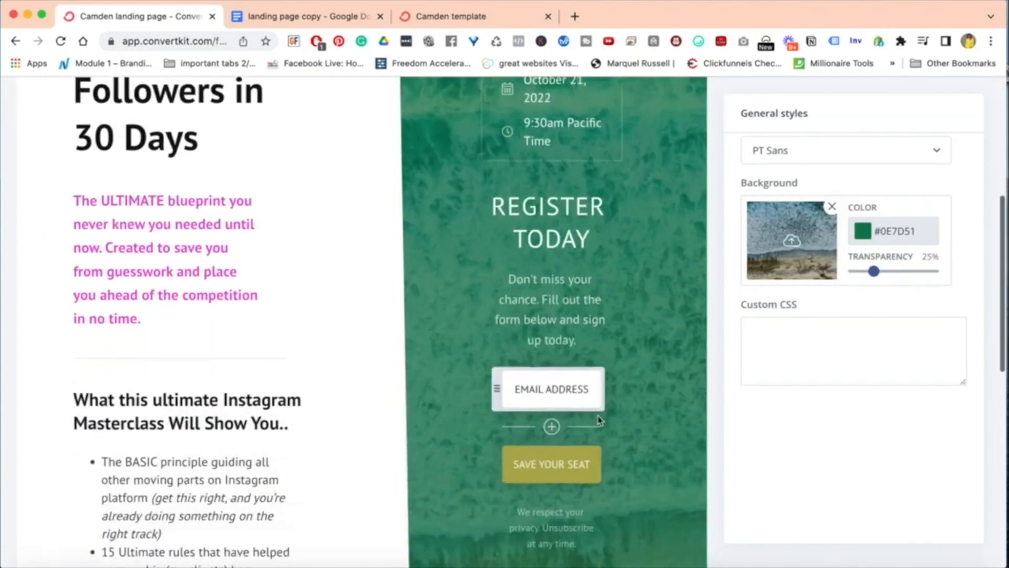
{"action": "scroll", "coordinate": [599, 420], "scroll_direction": "up", "scroll_amount": 6}
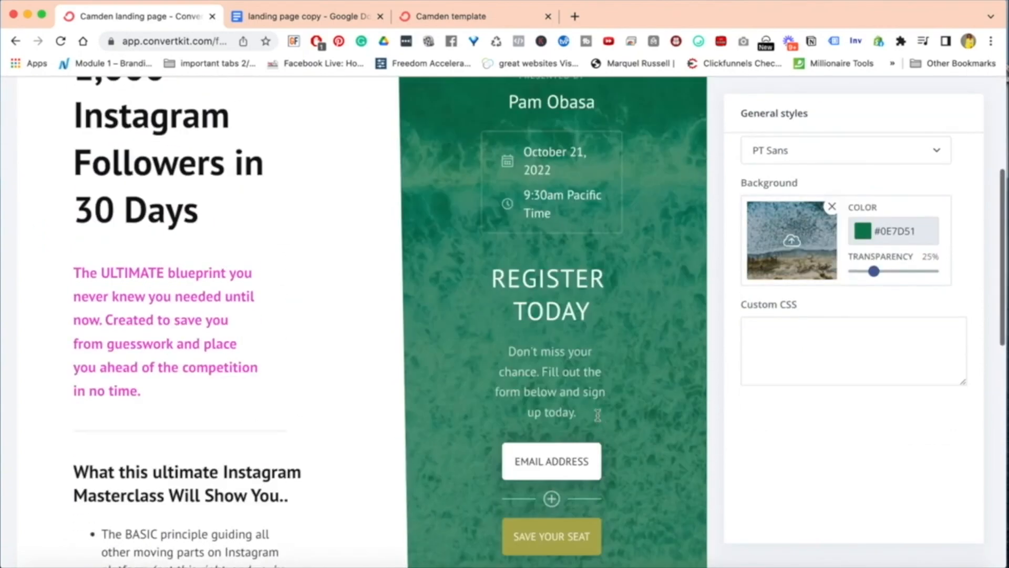
{"action": "scroll", "coordinate": [597, 416], "scroll_direction": "down", "scroll_amount": 10}
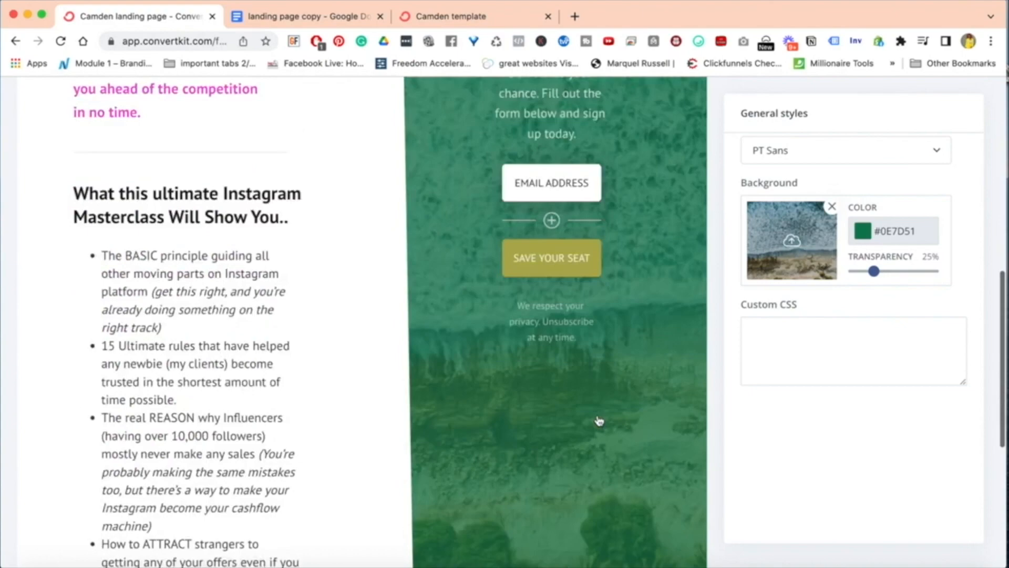
{"action": "scroll", "coordinate": [598, 419], "scroll_direction": "up", "scroll_amount": 6}
{"action": "scroll", "coordinate": [598, 419], "scroll_direction": "up", "scroll_amount": 4}
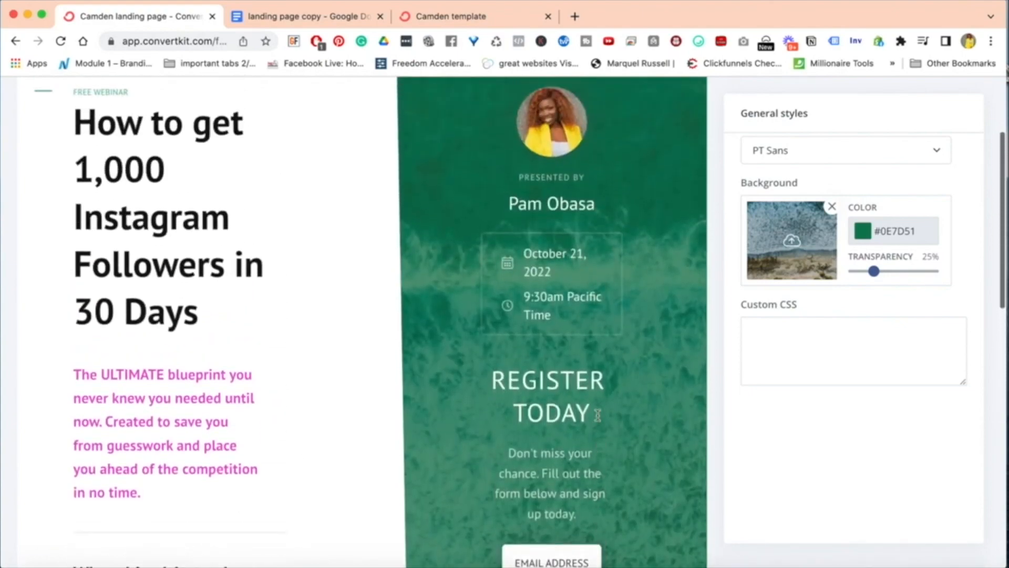
Recolor the paragraph beginning "The ULTIMATE blueprint" with the background overlay's green, 0e7d51.
{"action": "left_click", "coordinate": [900, 237]}
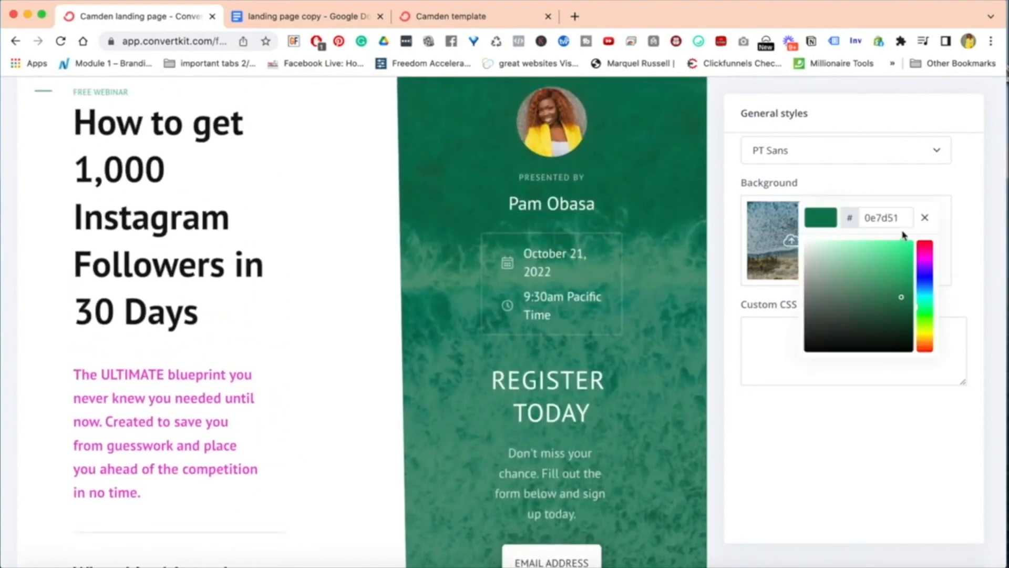
{"action": "double_click", "coordinate": [891, 221]}
{"action": "key", "text": "BackSpace"}
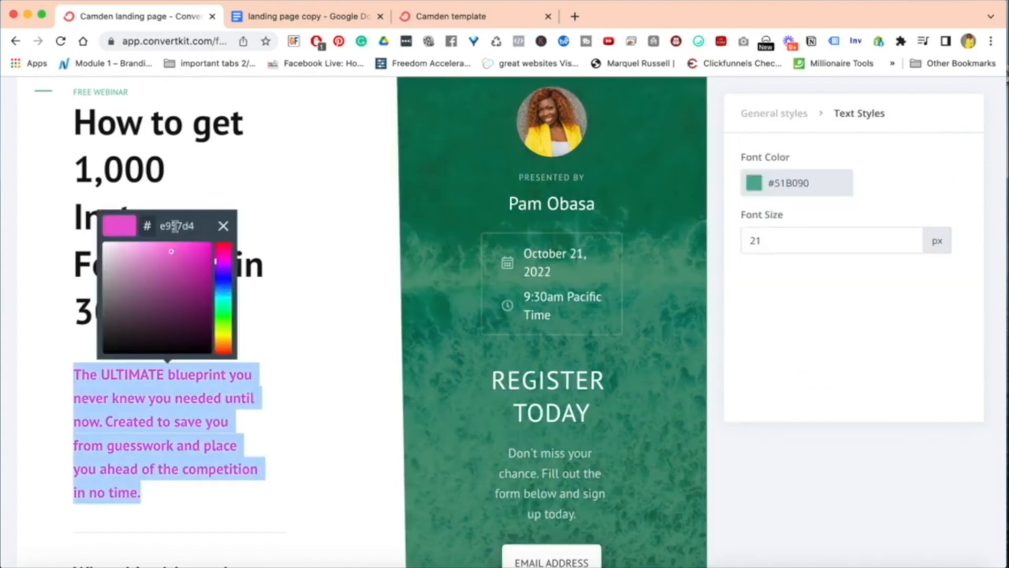
{"action": "double_click", "coordinate": [175, 226]}
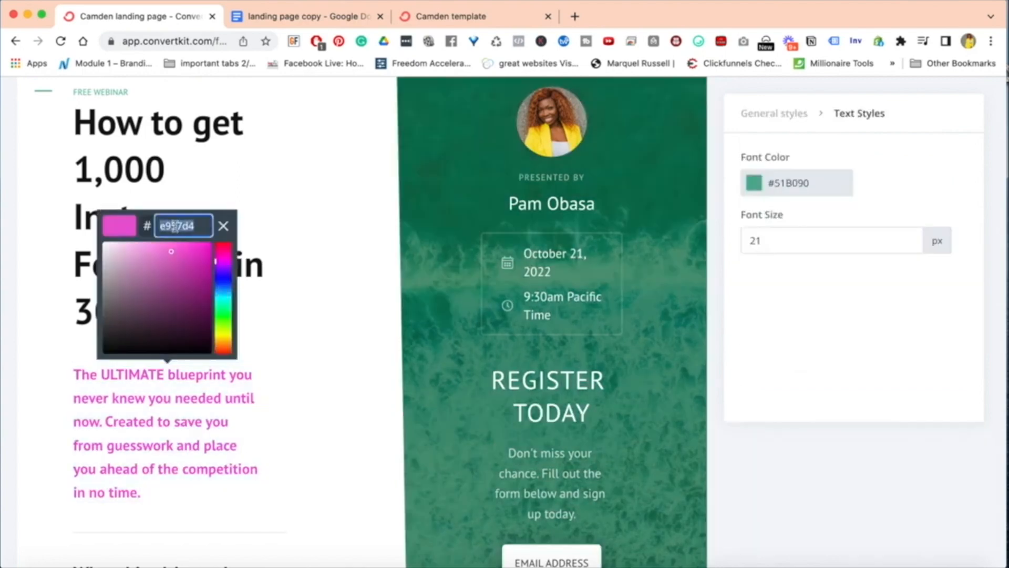
{"action": "type", "text": "51B090"}
{"action": "left_click", "coordinate": [332, 457]}
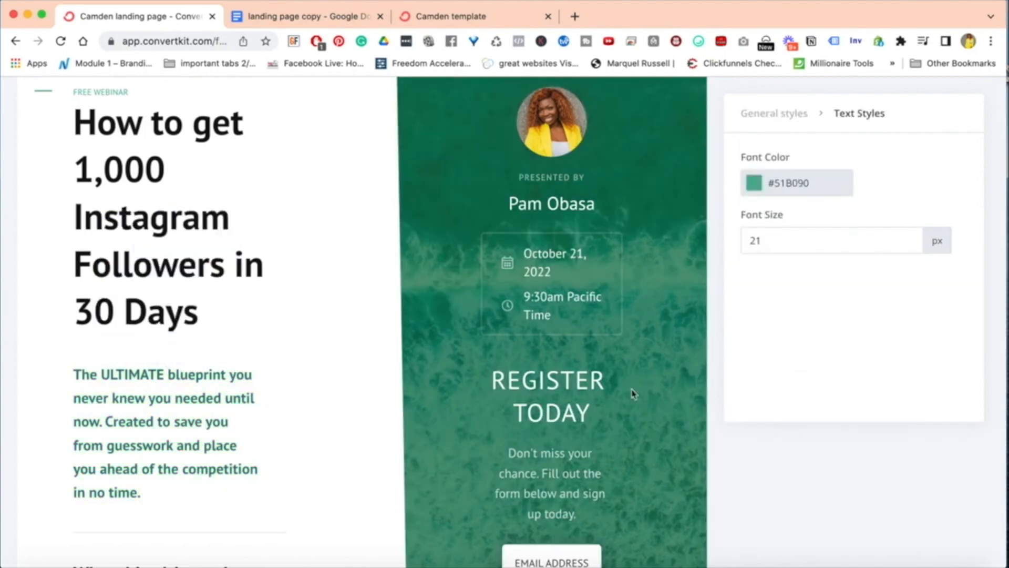
Compare the paragraph's color with the sign-up area and inspect the paragraph's font color setting.
{"action": "scroll", "coordinate": [632, 394], "scroll_direction": "down", "scroll_amount": 3}
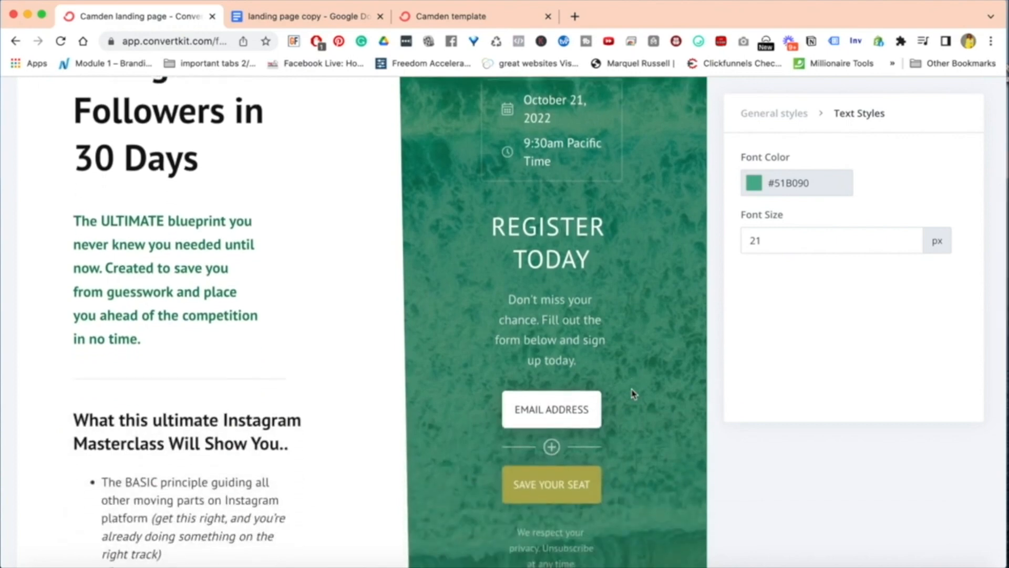
{"action": "scroll", "coordinate": [634, 393], "scroll_direction": "up", "scroll_amount": 3}
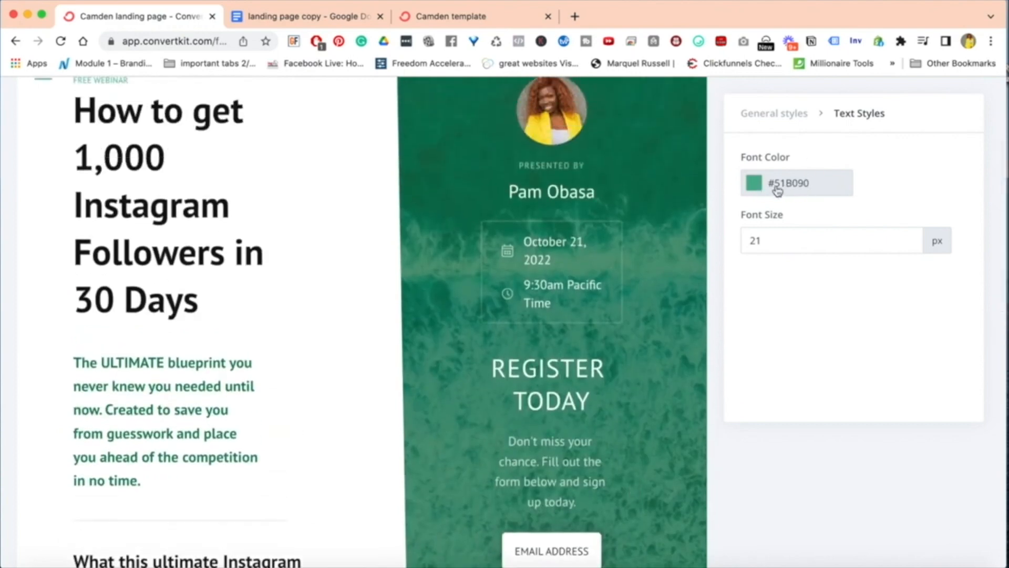
{"action": "left_click", "coordinate": [791, 186]}
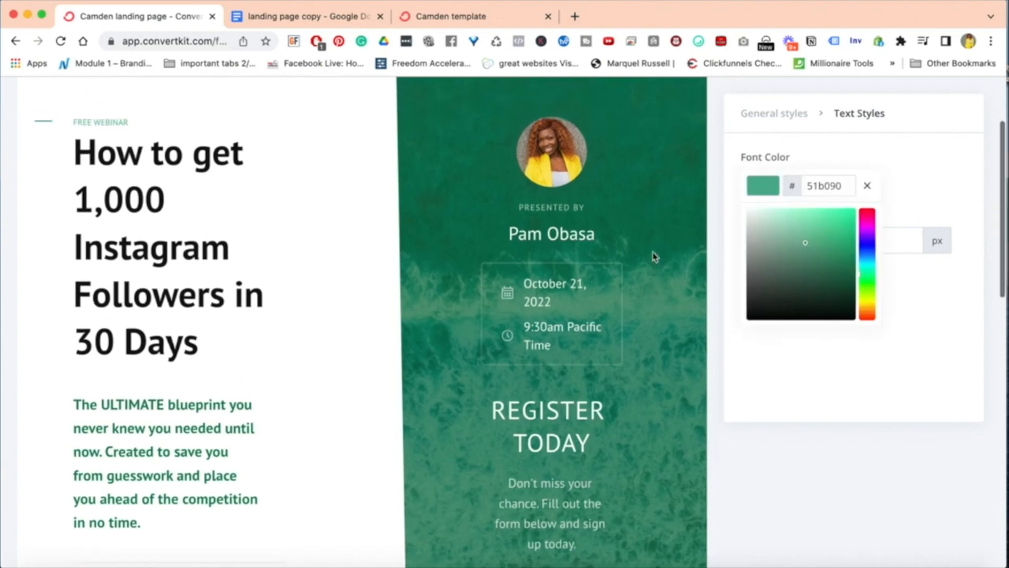
{"action": "scroll", "coordinate": [654, 256], "scroll_direction": "up", "scroll_amount": 2}
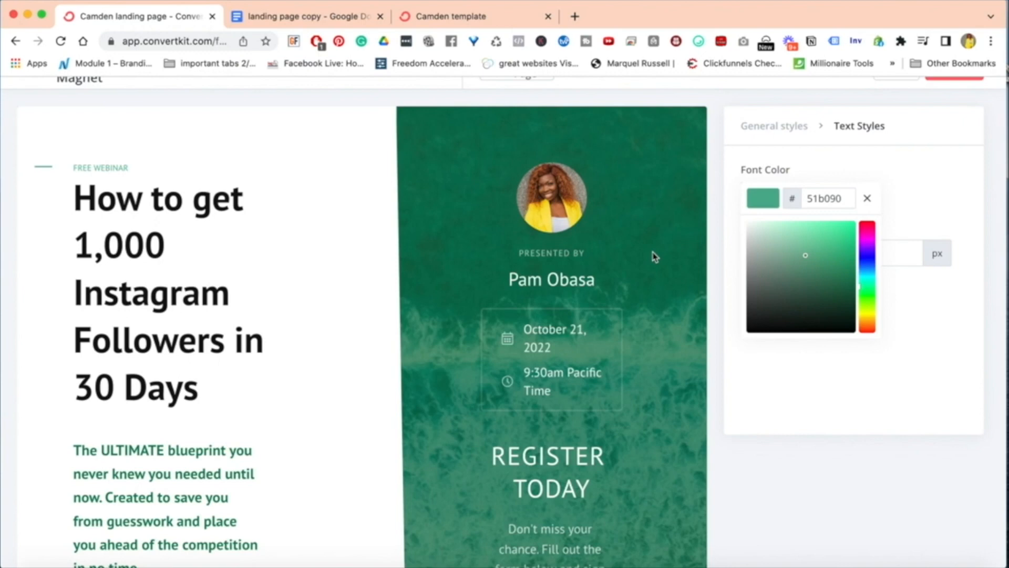
{"action": "double_click", "coordinate": [838, 195]}
{"action": "left_click", "coordinate": [837, 195]}
Inspect the styles of the "What this ultimate Instagram Masterclass Will Show You.." subheader and look over the whole page.
{"action": "scroll", "coordinate": [250, 492], "scroll_direction": "down", "scroll_amount": 6}
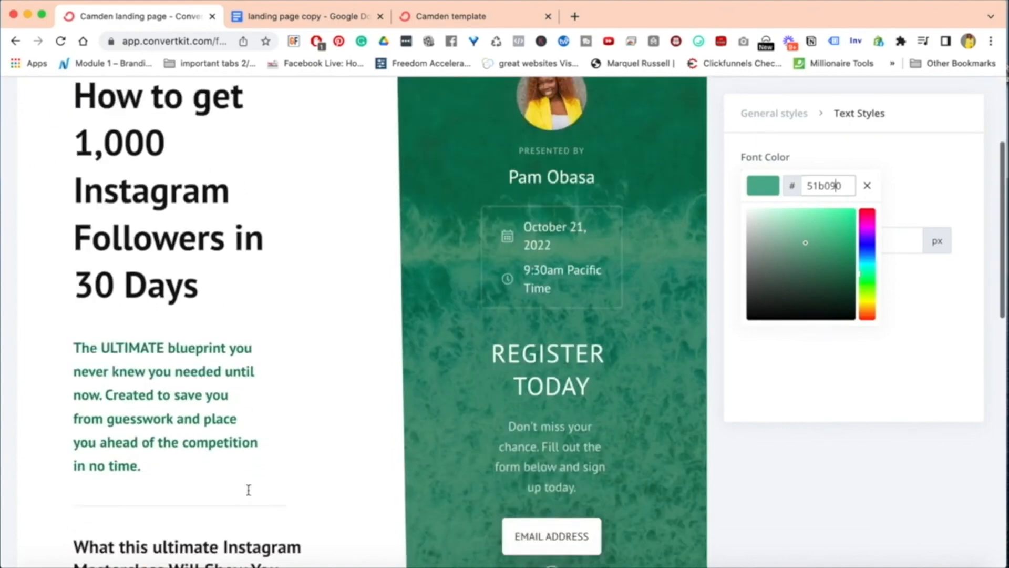
{"action": "scroll", "coordinate": [205, 379], "scroll_direction": "down", "scroll_amount": 1}
{"action": "scroll", "coordinate": [205, 383], "scroll_direction": "down", "scroll_amount": 1}
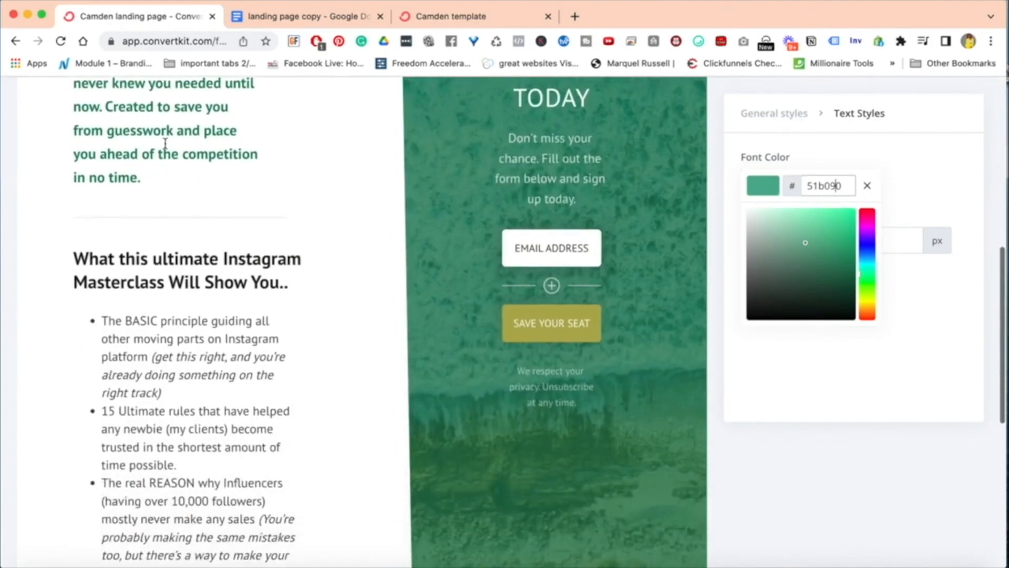
{"action": "triple_click", "coordinate": [151, 278]}
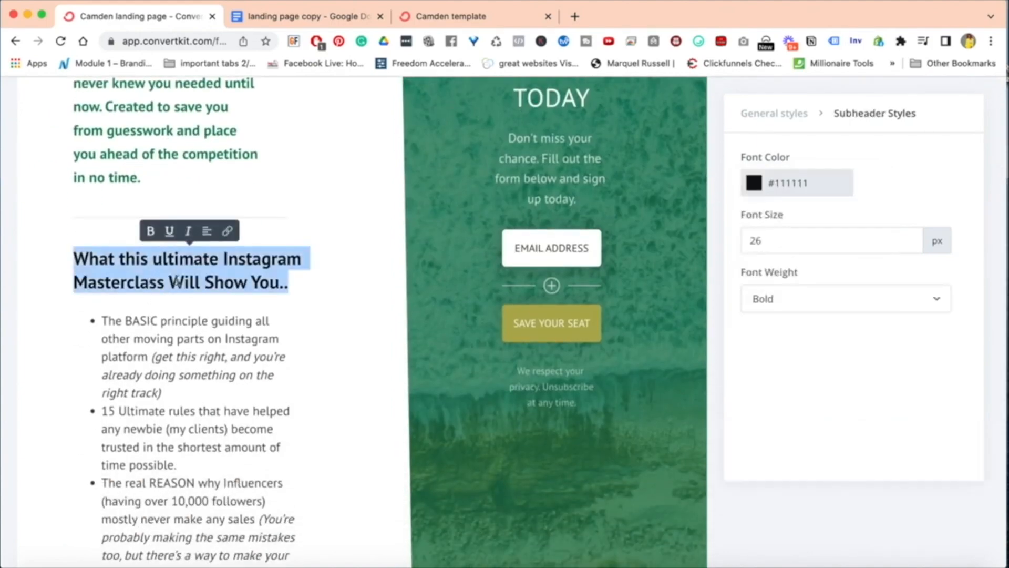
{"action": "left_click", "coordinate": [327, 280]}
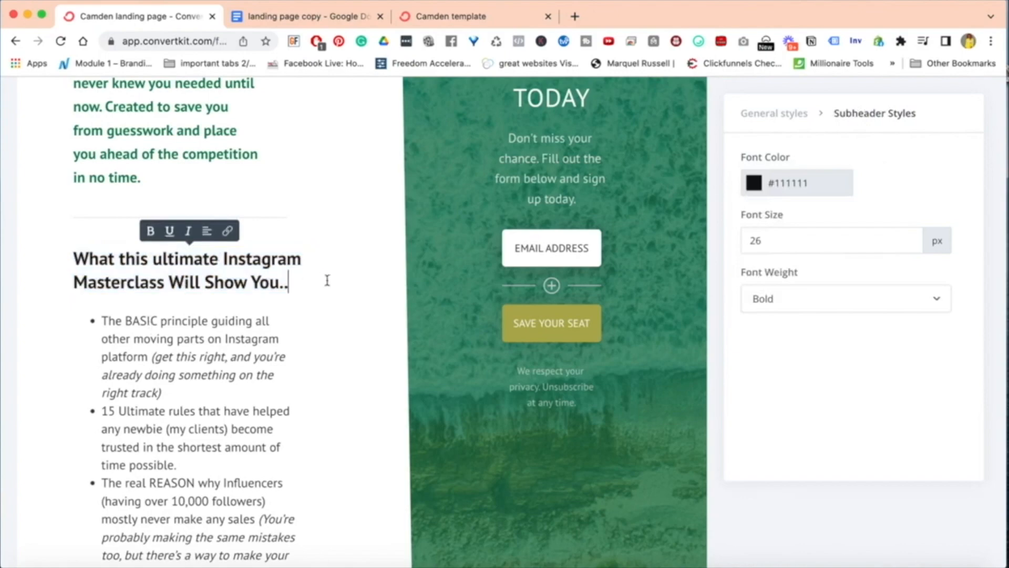
{"action": "scroll", "coordinate": [327, 281], "scroll_direction": "down", "scroll_amount": 8}
{"action": "scroll", "coordinate": [327, 283], "scroll_direction": "up", "scroll_amount": 14}
{"action": "scroll", "coordinate": [327, 285], "scroll_direction": "up", "scroll_amount": 3}
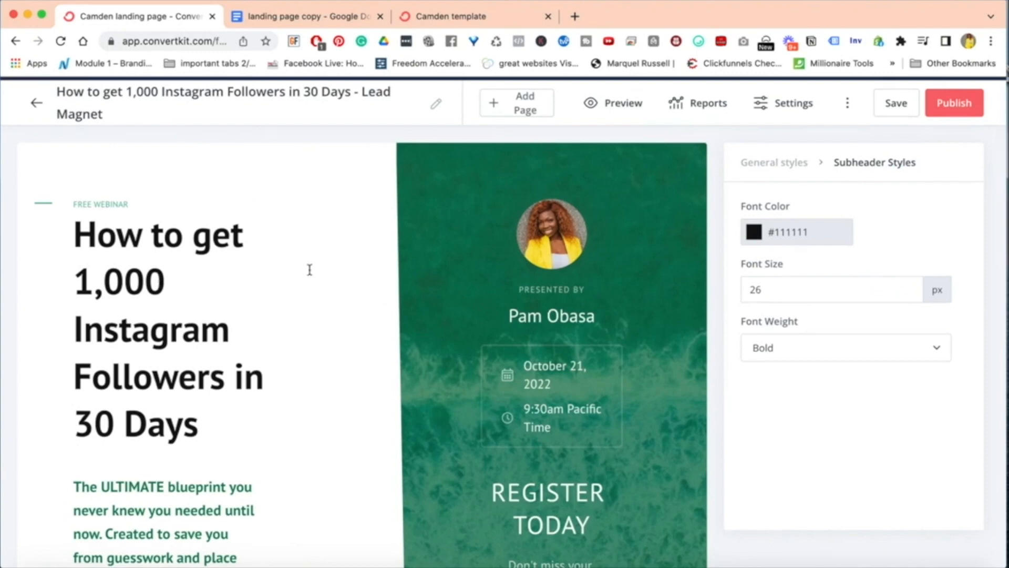
Add a Your Name field to the sign-up form and place it above the Email Address field.
{"action": "scroll", "coordinate": [444, 276], "scroll_direction": "down", "scroll_amount": 4}
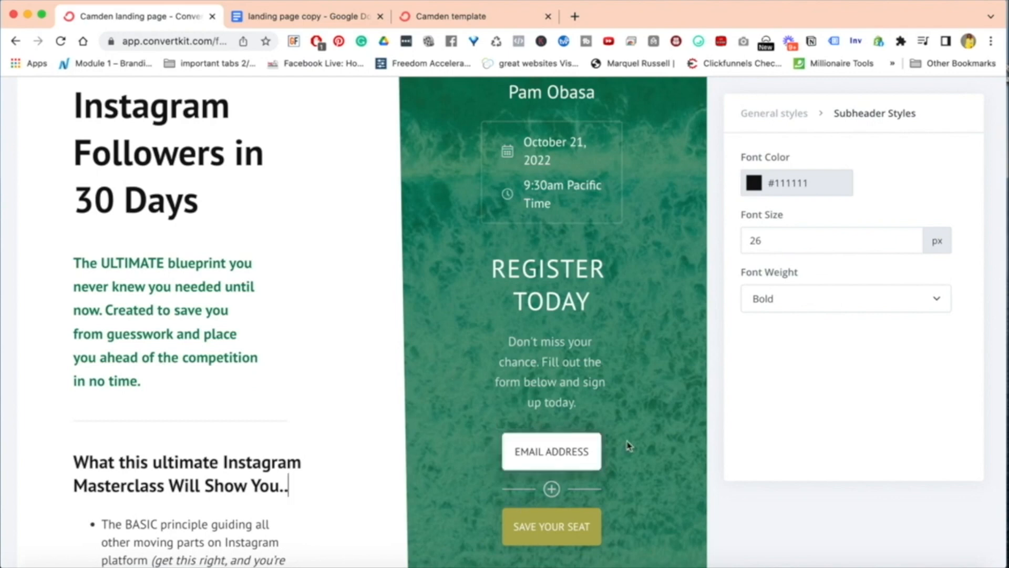
{"action": "scroll", "coordinate": [629, 445], "scroll_direction": "down", "scroll_amount": 1}
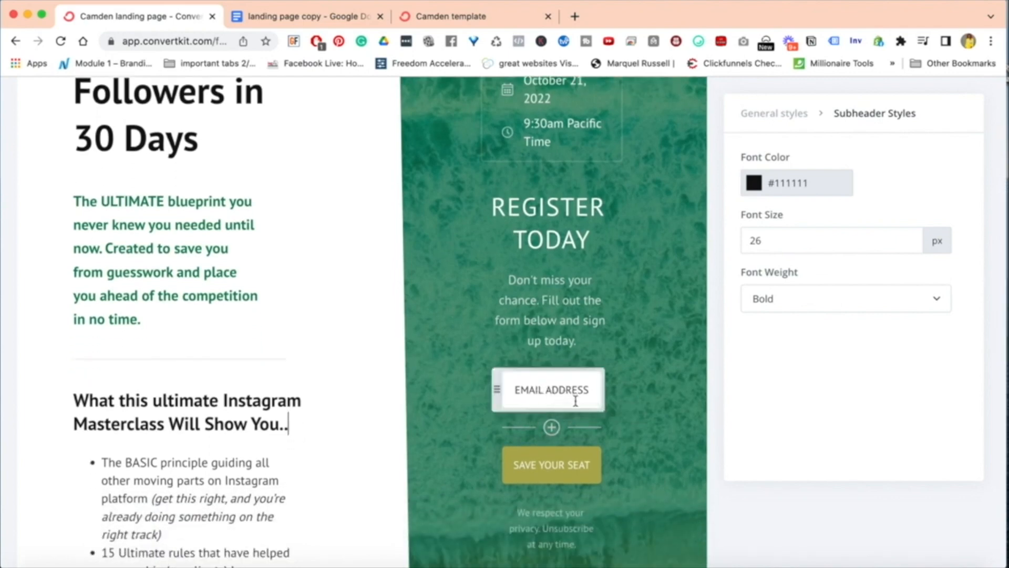
{"action": "left_click", "coordinate": [551, 389]}
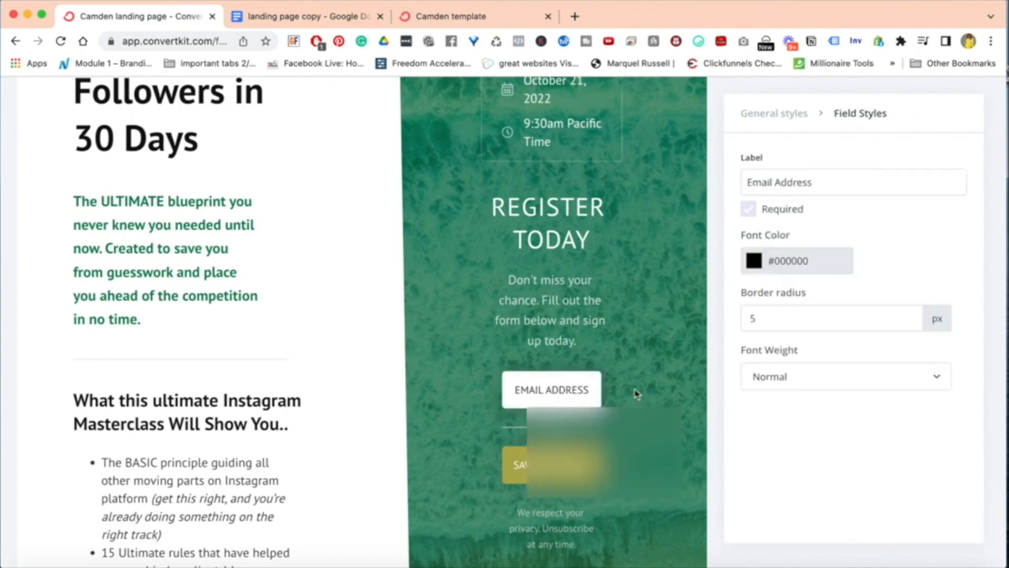
{"action": "left_click", "coordinate": [553, 426]}
{"action": "left_click", "coordinate": [559, 424]}
{"action": "left_click", "coordinate": [560, 478]}
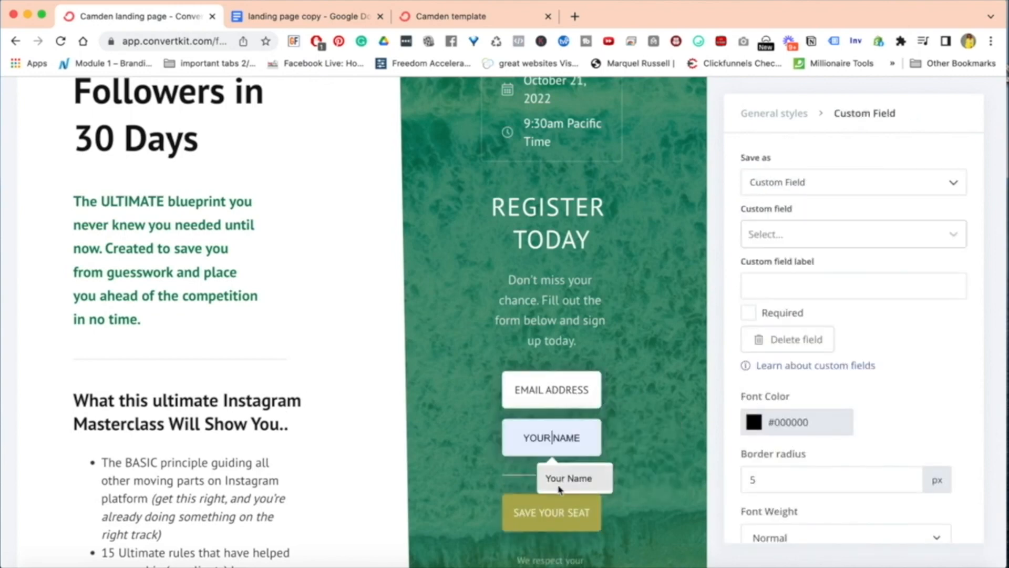
{"action": "left_click_drag", "start_coordinate": [495, 440], "coordinate": [497, 388]}
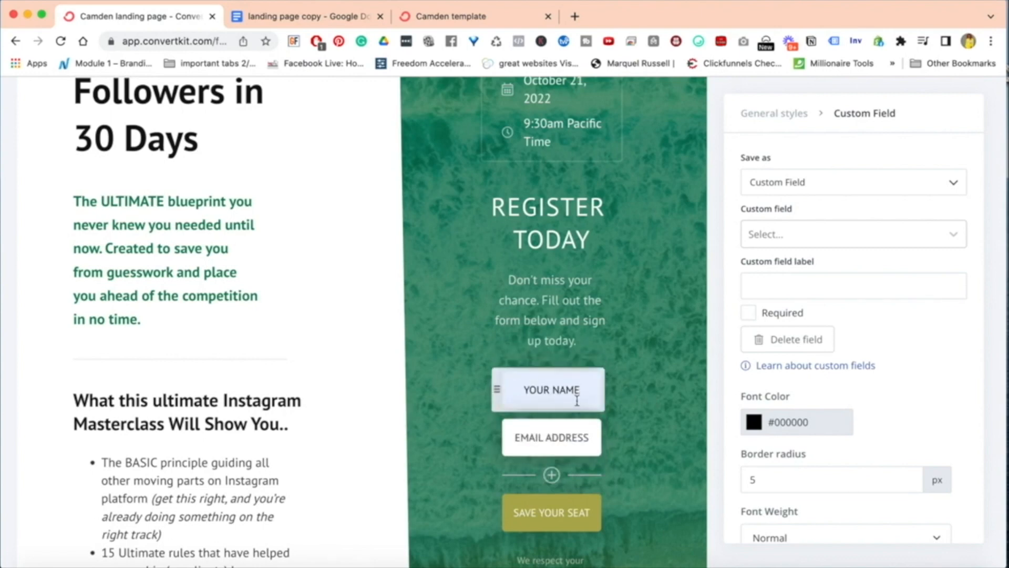
Link the Your Name field to the First Name custom field and make it required.
{"action": "left_click", "coordinate": [570, 439]}
{"action": "left_click", "coordinate": [565, 390]}
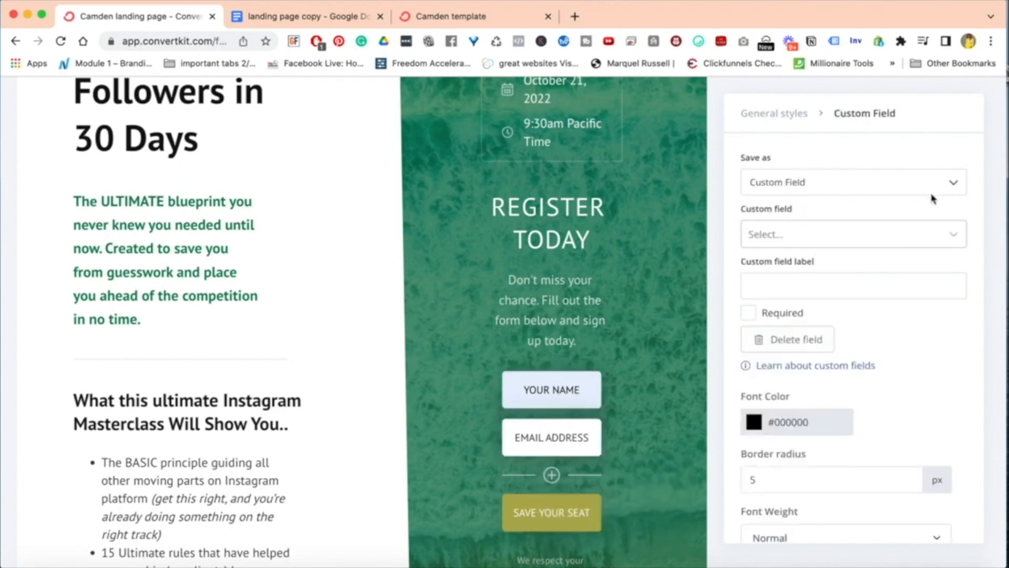
{"action": "left_click", "coordinate": [955, 183]}
{"action": "left_click", "coordinate": [954, 181]}
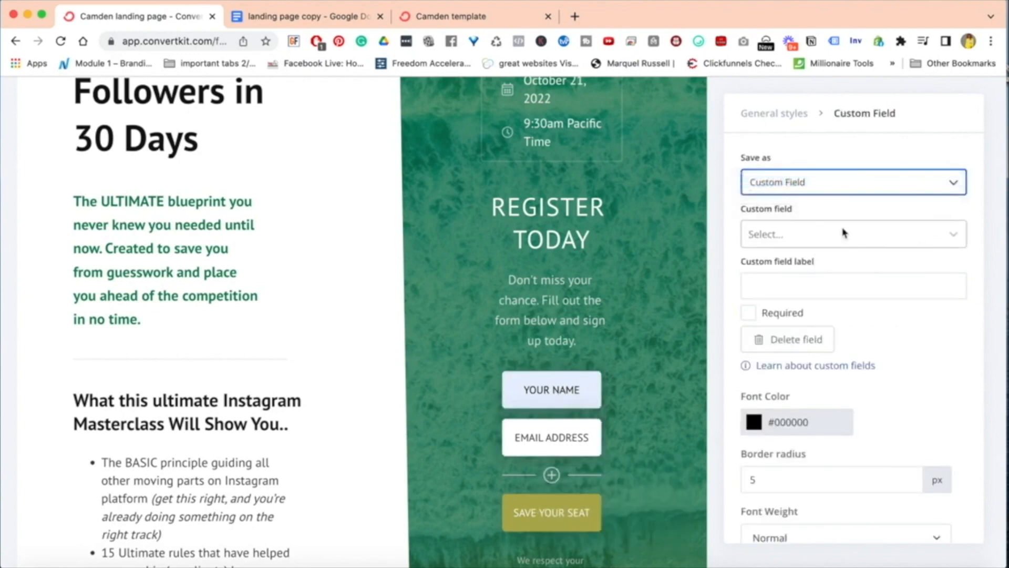
{"action": "left_click", "coordinate": [890, 241]}
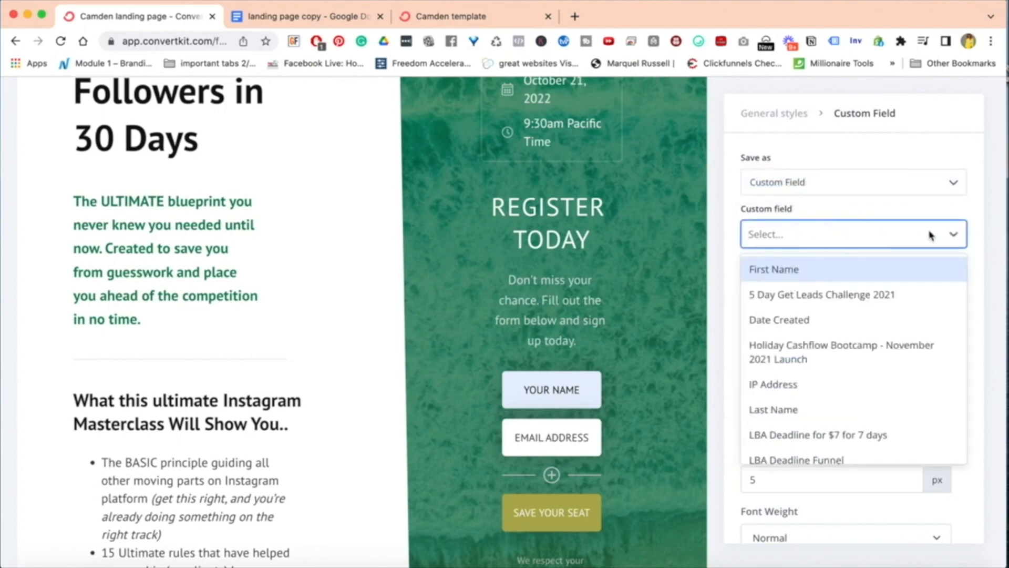
{"action": "left_click", "coordinate": [780, 272]}
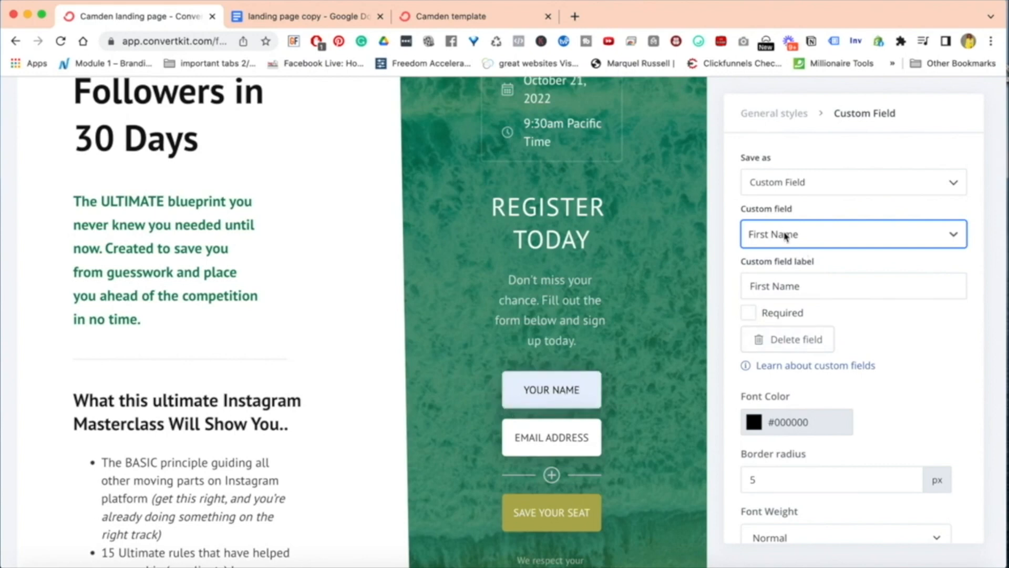
{"action": "triple_click", "coordinate": [775, 284]}
{"action": "left_click", "coordinate": [775, 284]}
{"action": "left_click", "coordinate": [749, 315]}
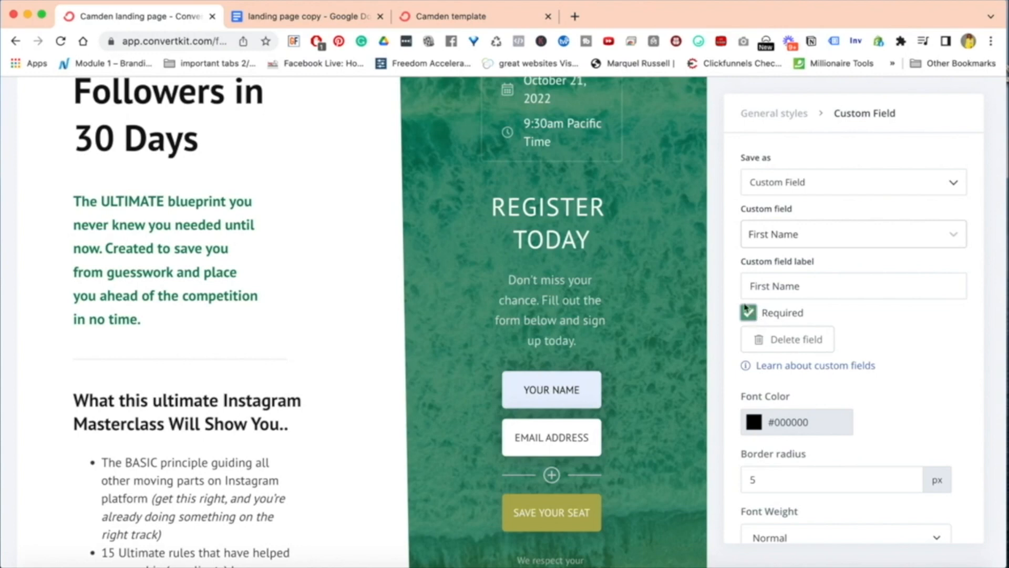
Check the remaining options of the name field and save the landing page.
{"action": "scroll", "coordinate": [741, 421], "scroll_direction": "down", "scroll_amount": 5}
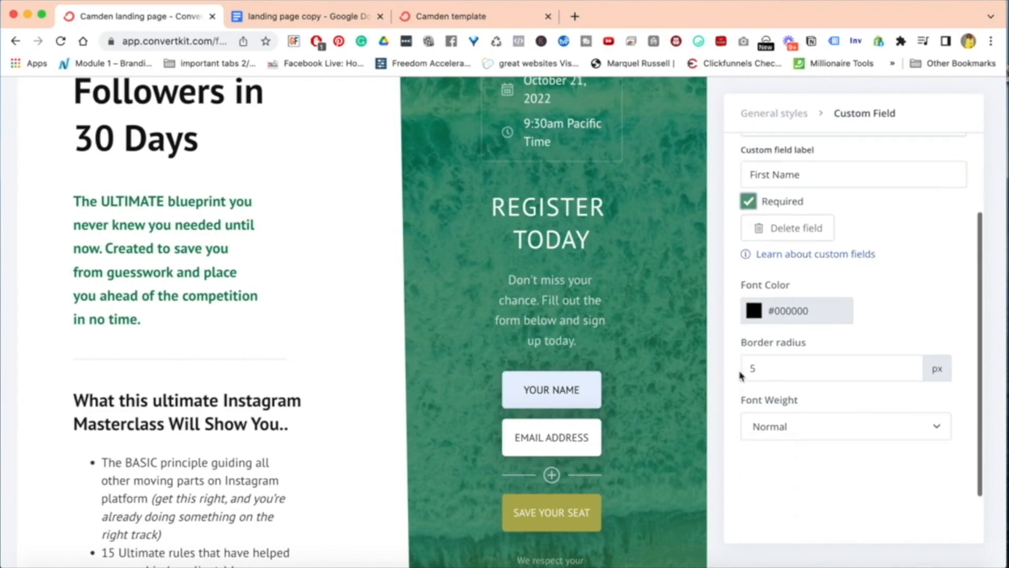
{"action": "scroll", "coordinate": [741, 378], "scroll_direction": "up", "scroll_amount": 10}
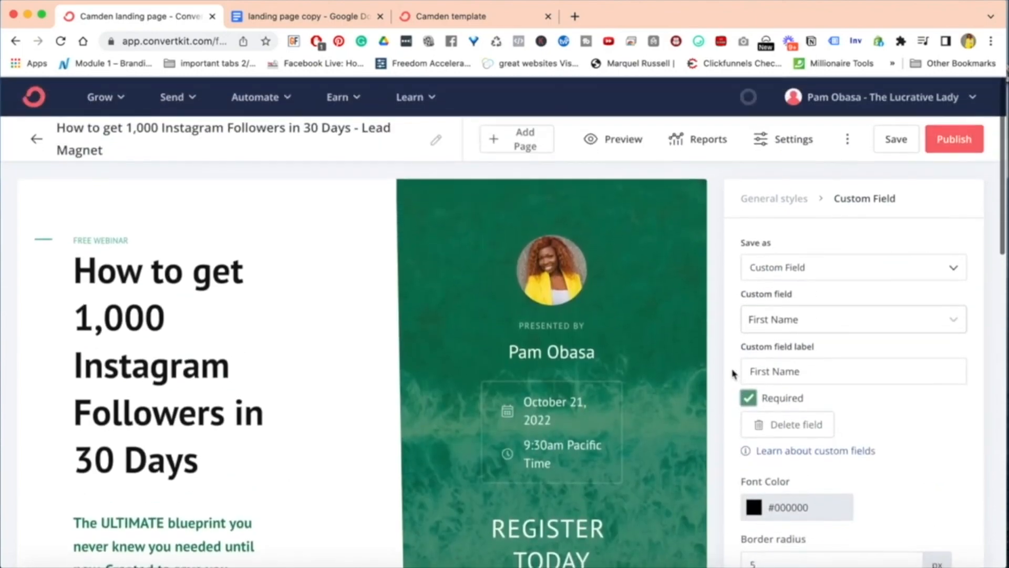
{"action": "left_click", "coordinate": [899, 146]}
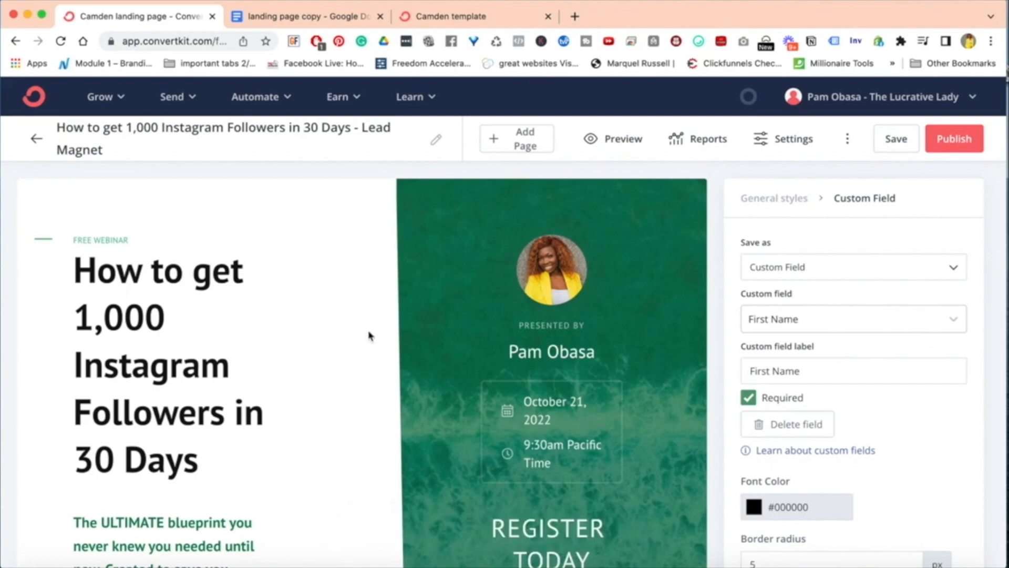
Preview the landing page and examine its copy, sign-up form and background from the headline to the footer.
{"action": "left_click", "coordinate": [611, 141]}
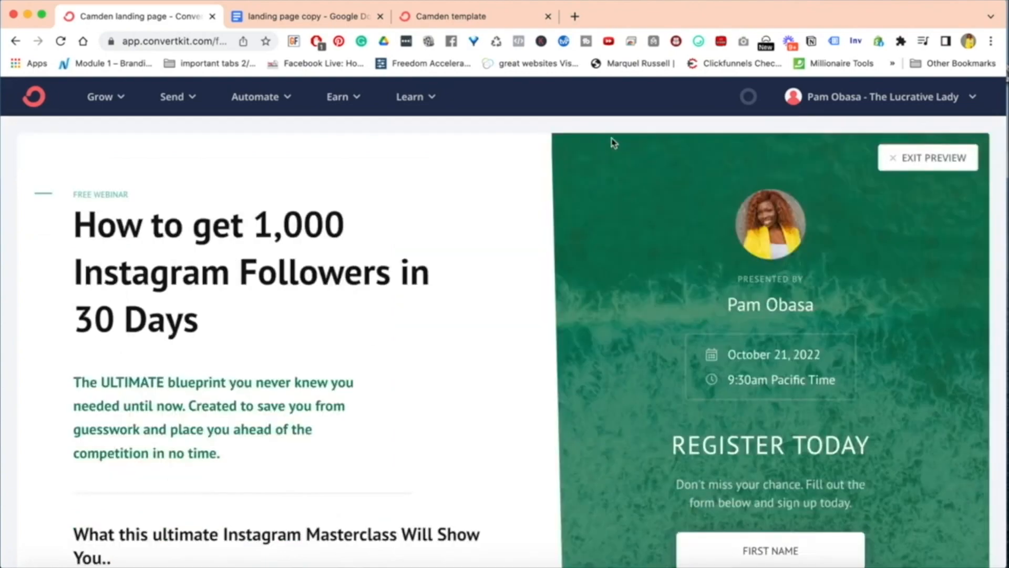
{"action": "scroll", "coordinate": [435, 355], "scroll_direction": "down", "scroll_amount": 10}
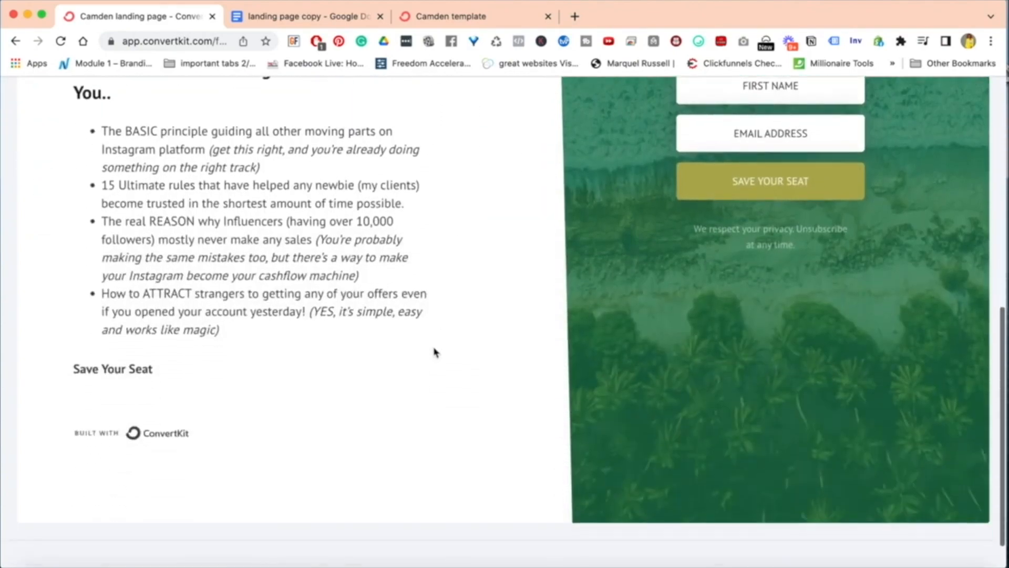
{"action": "scroll", "coordinate": [434, 352], "scroll_direction": "up", "scroll_amount": 11}
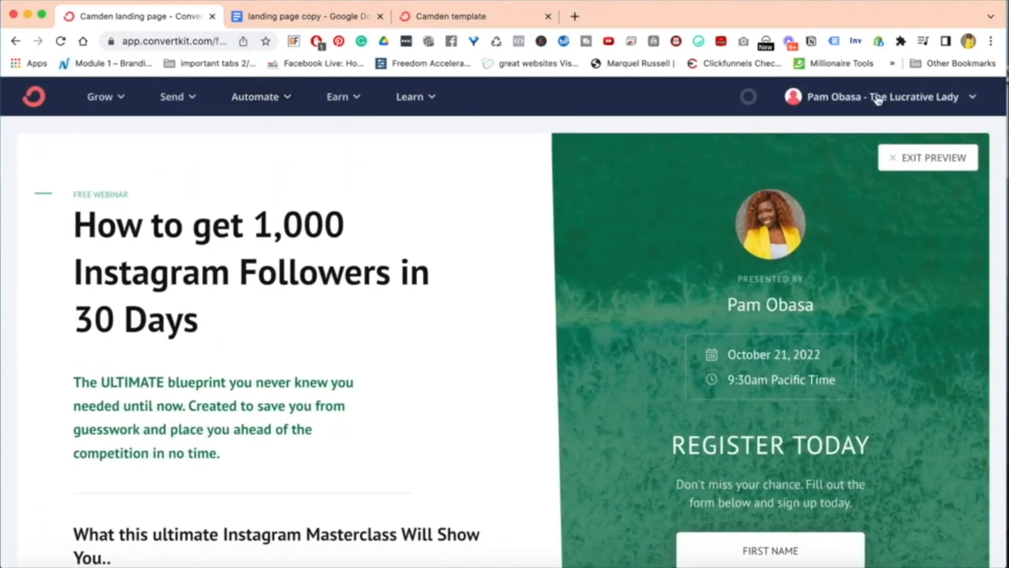
{"action": "scroll", "coordinate": [418, 310], "scroll_direction": "down", "scroll_amount": 1}
{"action": "scroll", "coordinate": [417, 309], "scroll_direction": "down", "scroll_amount": 7}
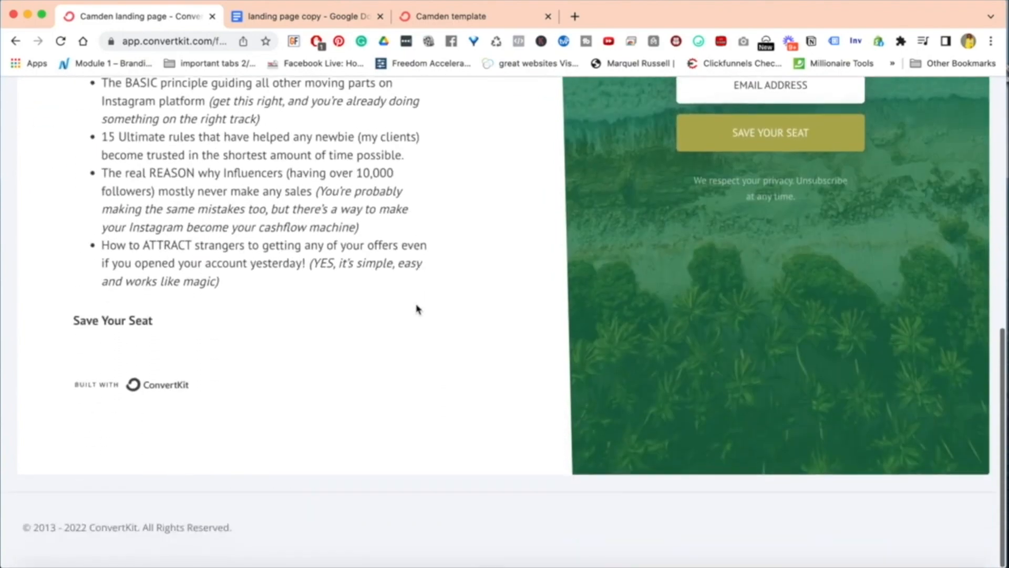
{"action": "scroll", "coordinate": [418, 309], "scroll_direction": "up", "scroll_amount": 7}
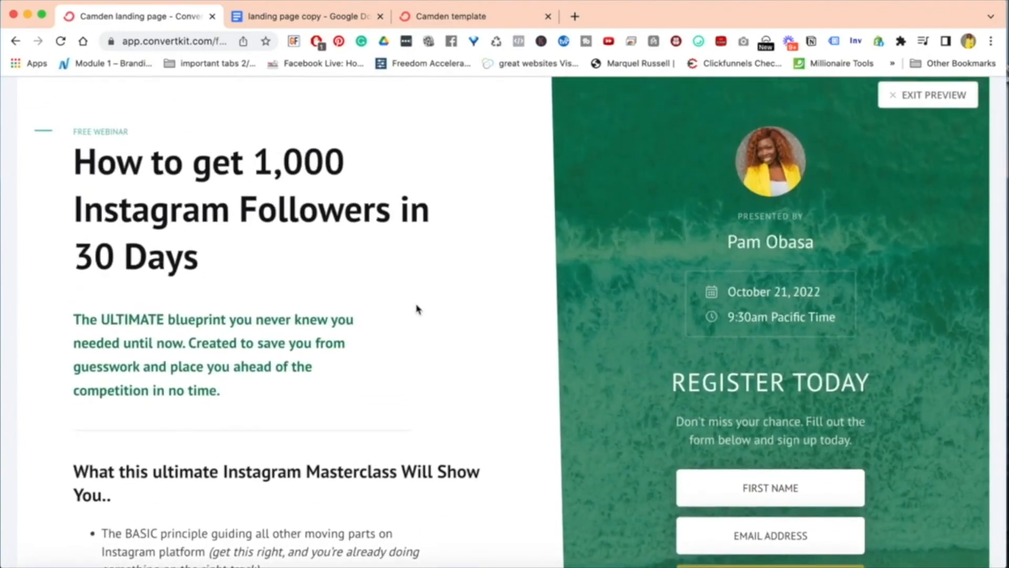
{"action": "scroll", "coordinate": [418, 309], "scroll_direction": "down", "scroll_amount": 3}
{"action": "scroll", "coordinate": [418, 309], "scroll_direction": "down", "scroll_amount": 5}
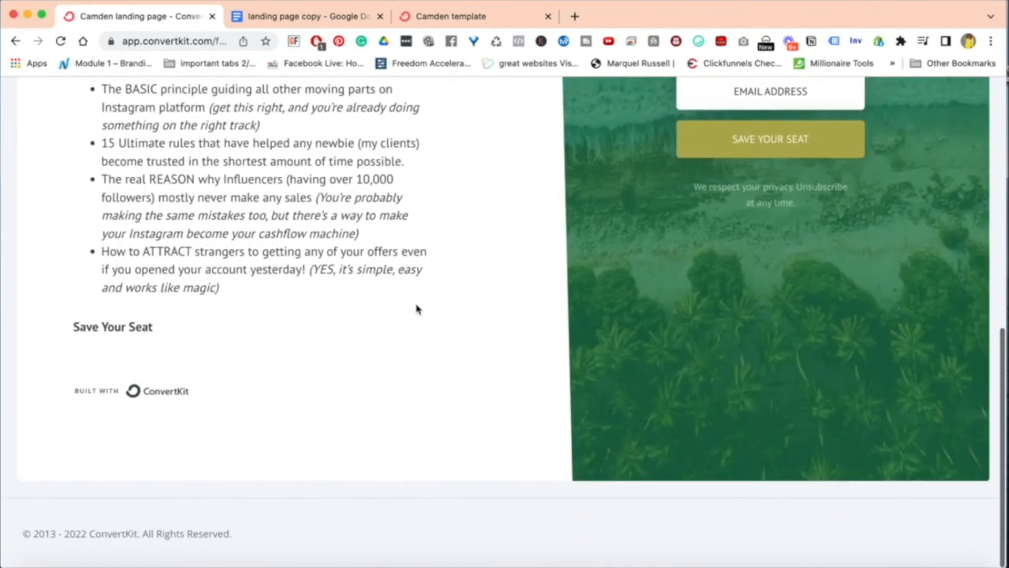
{"action": "scroll", "coordinate": [418, 309], "scroll_direction": "up", "scroll_amount": 9}
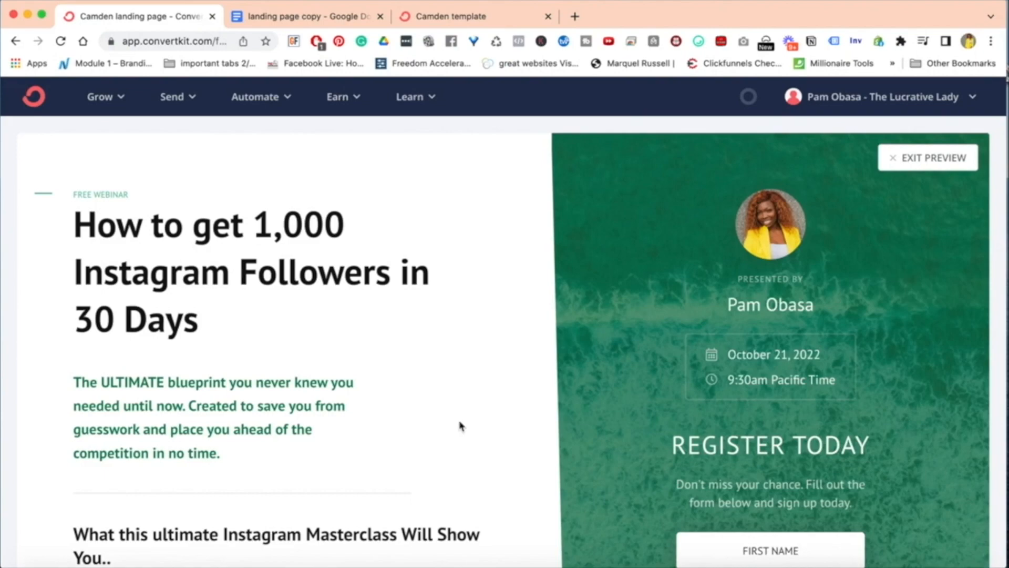
{"action": "scroll", "coordinate": [460, 424], "scroll_direction": "down", "scroll_amount": 8}
{"action": "scroll", "coordinate": [461, 425], "scroll_direction": "up", "scroll_amount": 9}
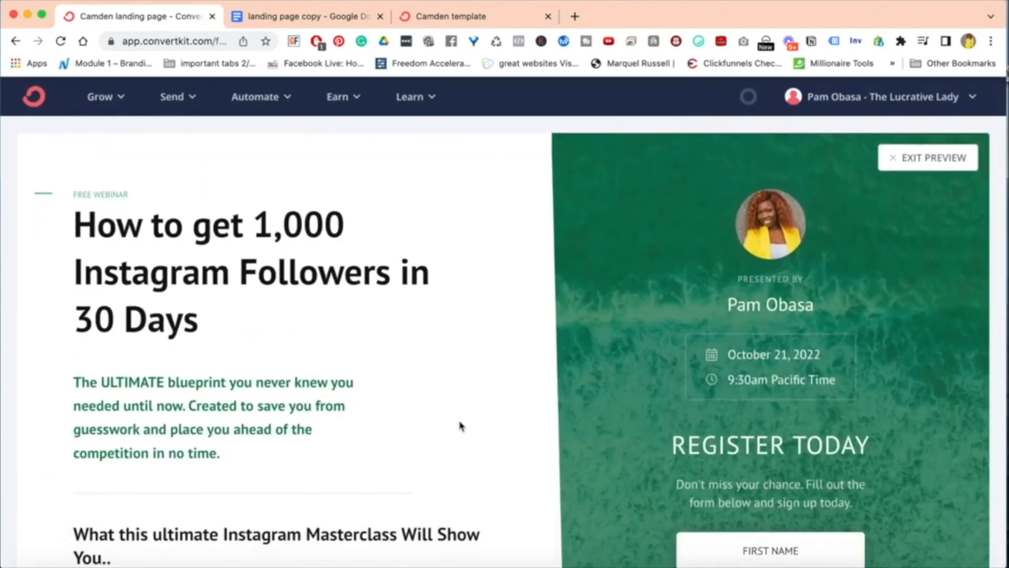